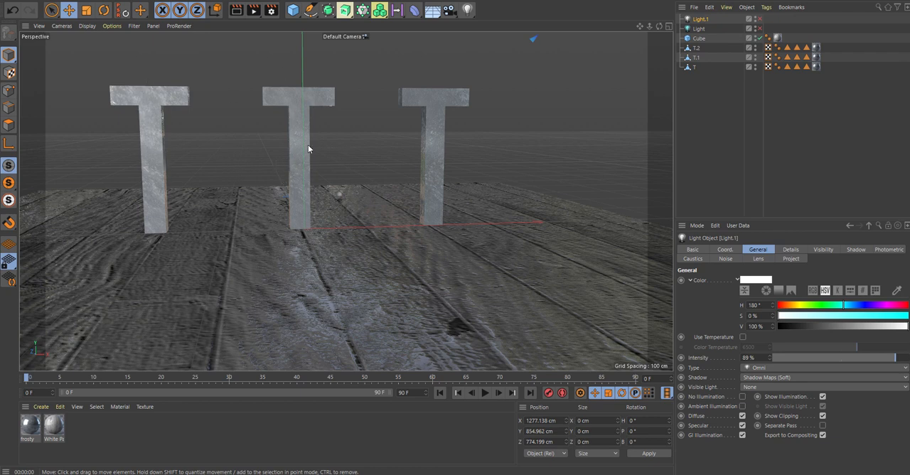
- Switch to the FumeFX user layout and add a FumeFX container to the scene
{"action": "scroll", "coordinate": [591, 167], "scroll_direction": "down", "scroll_amount": 2}
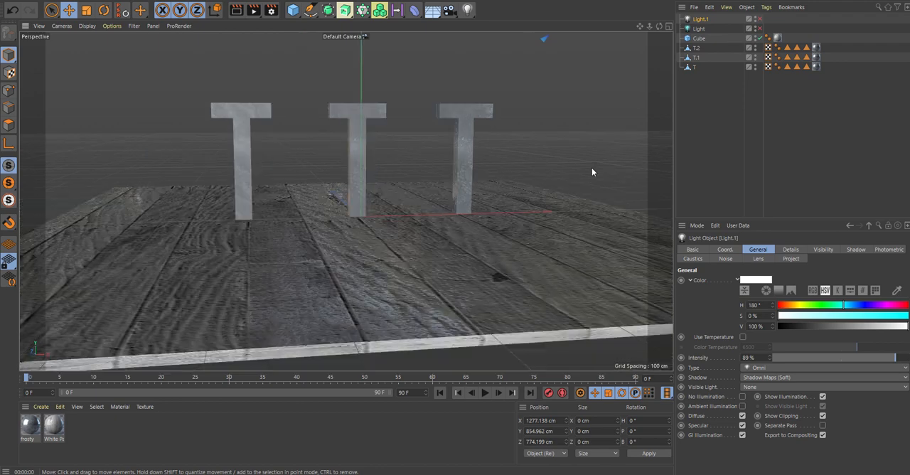
{"action": "left_click_drag", "start_coordinate": [641, 27], "coordinate": [629, 50]}
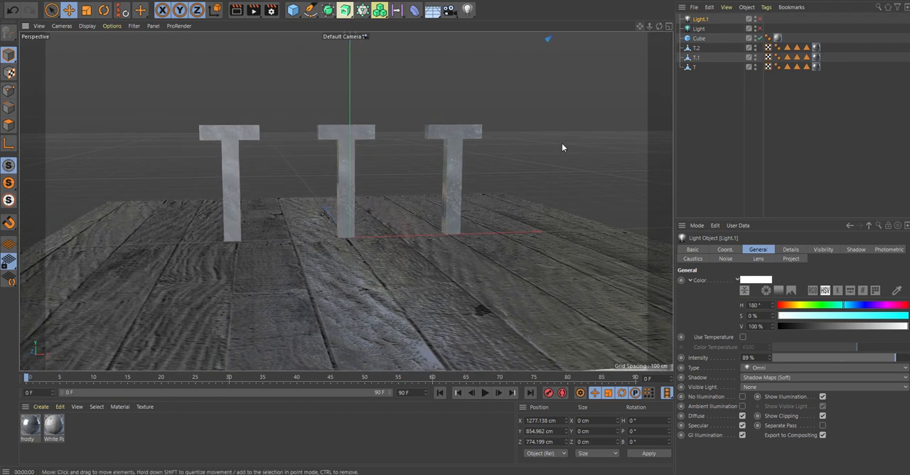
{"action": "mouse_move", "coordinate": [562, 143]}
{"action": "left_mouse_down"}
{"action": "mouse_move", "coordinate": [534, 157]}
{"action": "mouse_move", "coordinate": [547, 149]}
{"action": "left_mouse_up"}
{"action": "left_click", "coordinate": [874, 3]}
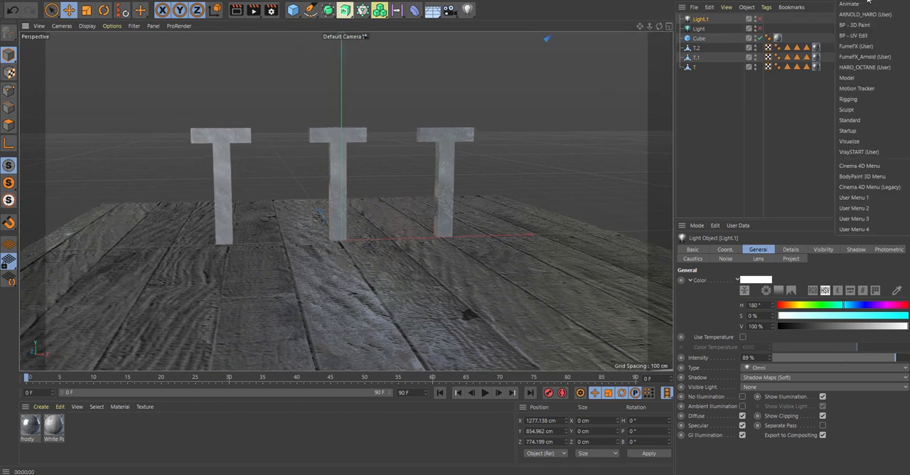
{"action": "left_click", "coordinate": [856, 47]}
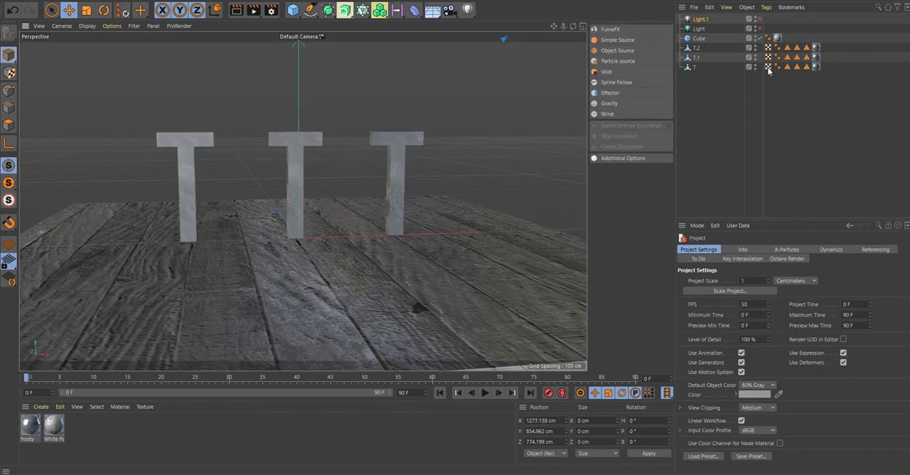
{"action": "left_click", "coordinate": [616, 29]}
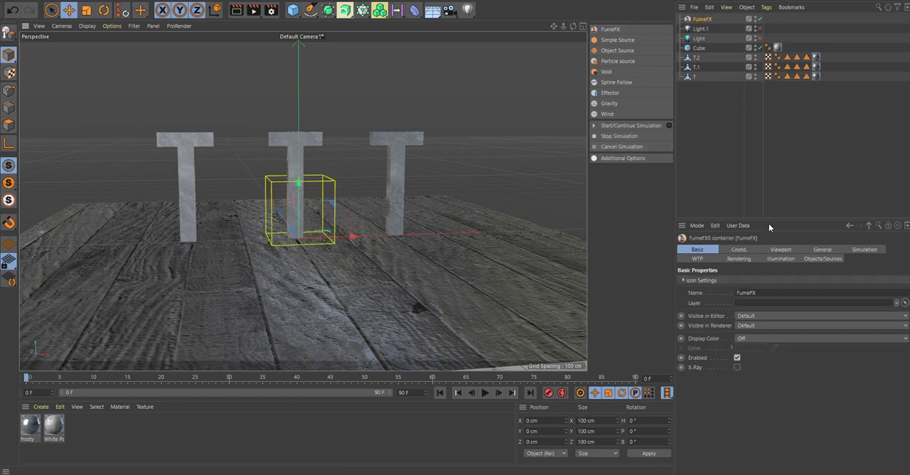
- Enlarge the FumeFX simulation area around the three letters to width 560.5 cm, length 325.6 cm and height 244.4 cm
{"action": "left_click", "coordinate": [778, 250]}
{"action": "left_click", "coordinate": [819, 250]}
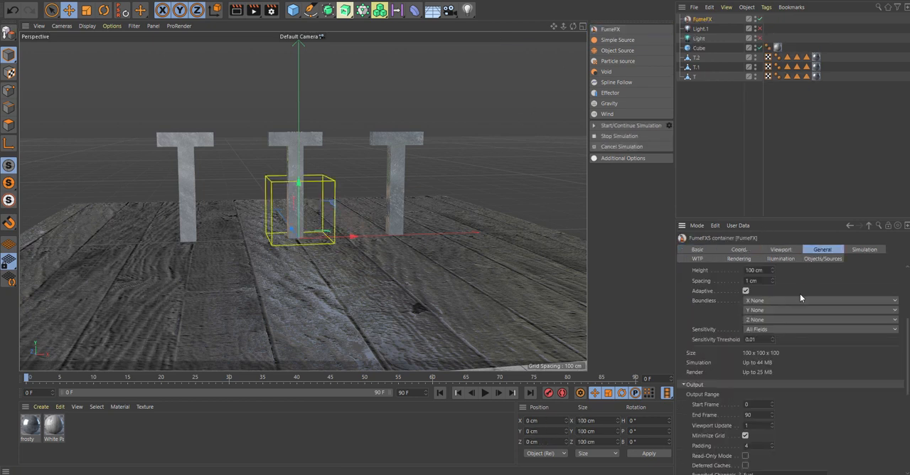
{"action": "scroll", "coordinate": [782, 355], "scroll_direction": "up", "scroll_amount": 5}
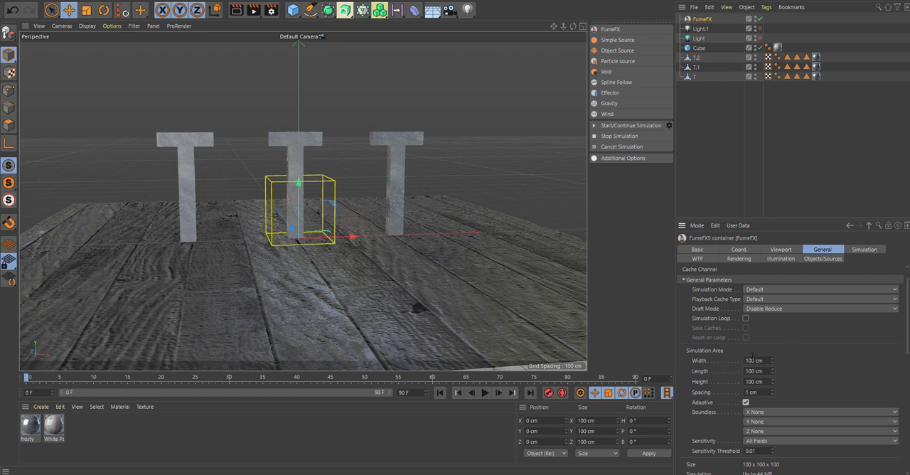
{"action": "left_click_drag", "start_coordinate": [771, 360], "coordinate": [858, 360]}
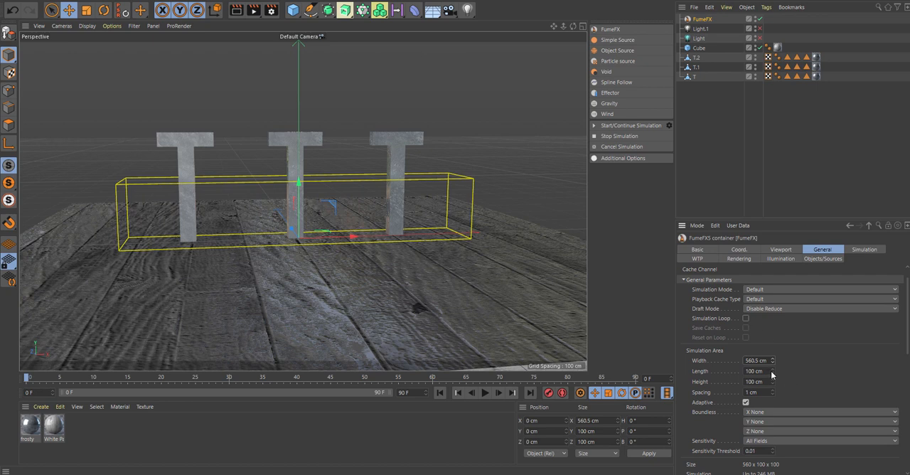
{"action": "left_click_drag", "start_coordinate": [771, 374], "coordinate": [773, 381]}
{"action": "scroll", "coordinate": [762, 392], "scroll_direction": "down", "scroll_amount": 3}
{"action": "left_click_drag", "start_coordinate": [387, 274], "coordinate": [361, 182], "text": "alt"}
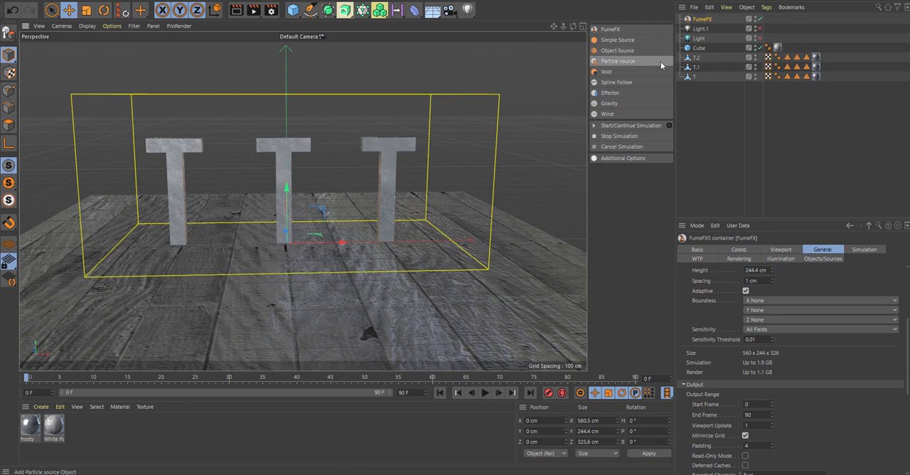
- Add a FumeFX object source and rename it Object SHELL
{"action": "left_click", "coordinate": [616, 53]}
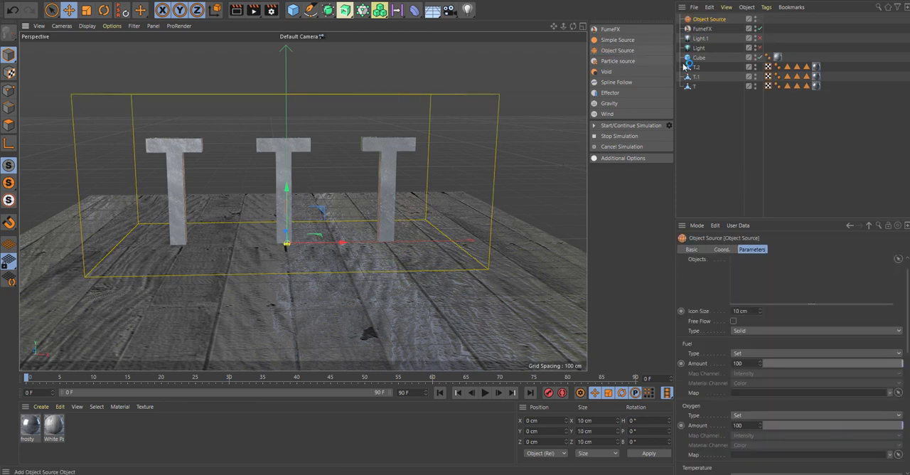
{"action": "double_click", "coordinate": [711, 19]}
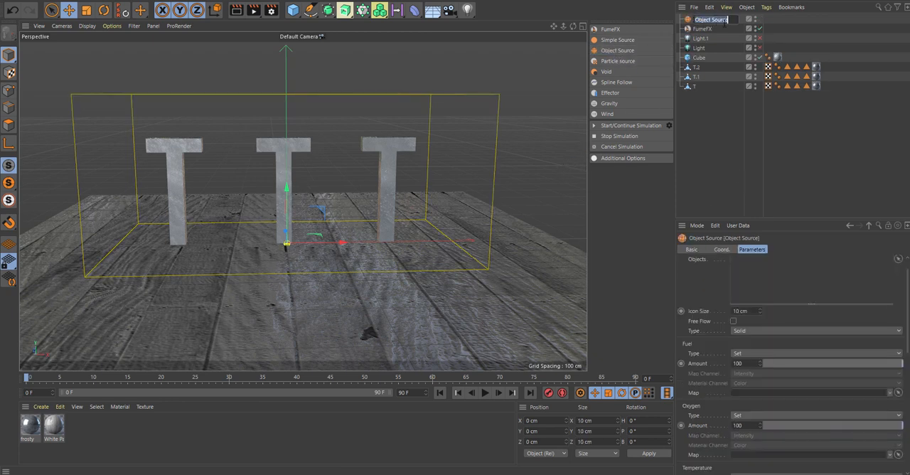
{"action": "left_click", "coordinate": [724, 22]}
{"action": "key", "text": "BackSpace"}
{"action": "key", "text": "BackSpace"}
{"action": "key", "text": "BackSpace"}
{"action": "type", "text": "HELL"}
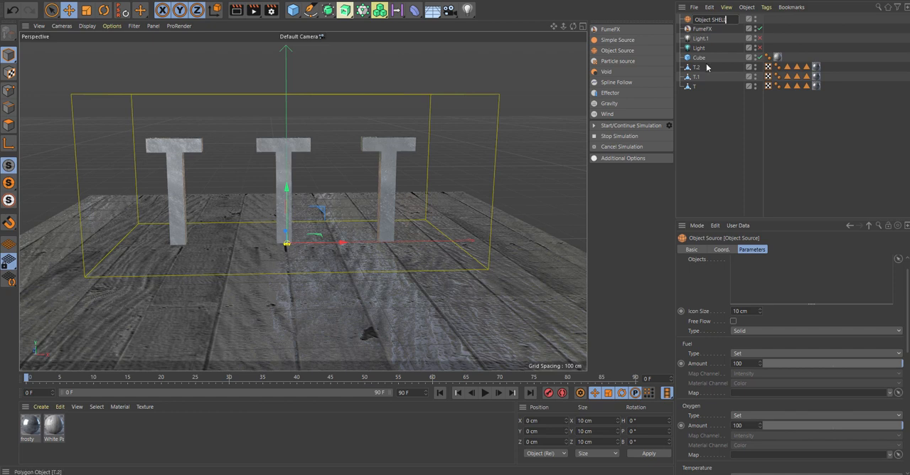
{"action": "key", "text": "Return"}
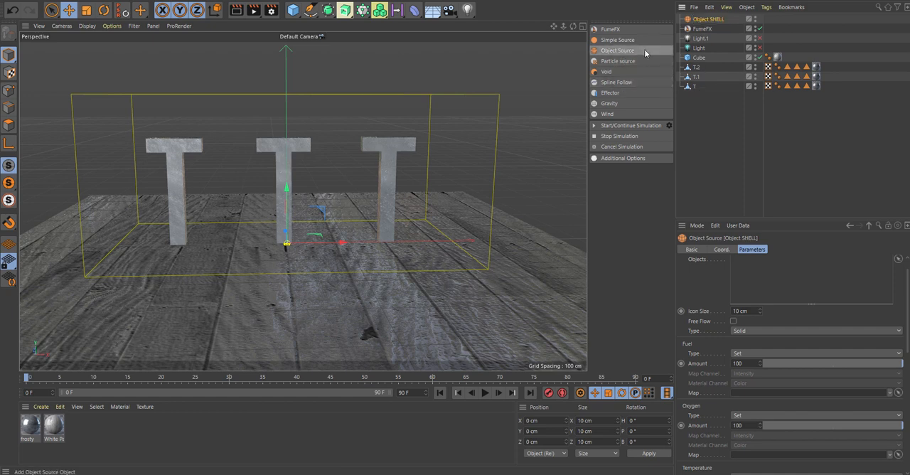
- Add two more FumeFX object sources and rename the first of them Object SOLID
{"action": "left_click", "coordinate": [616, 50]}
{"action": "left_click", "coordinate": [616, 50]}
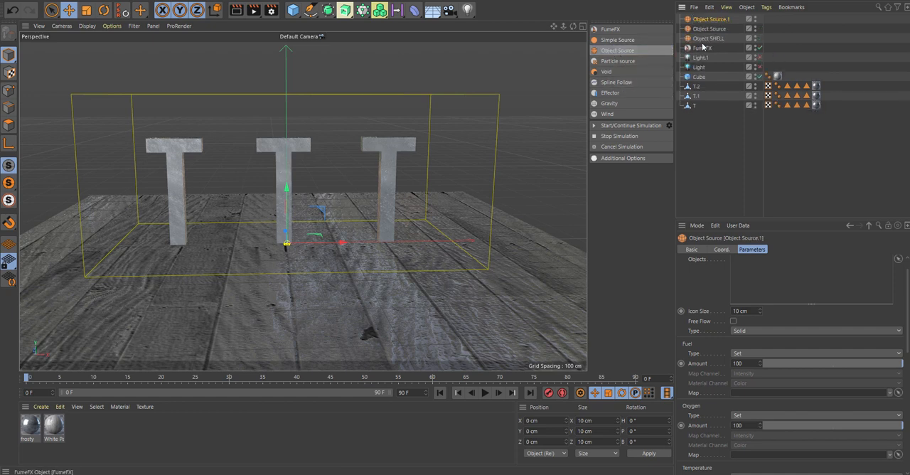
{"action": "left_click", "coordinate": [720, 29]}
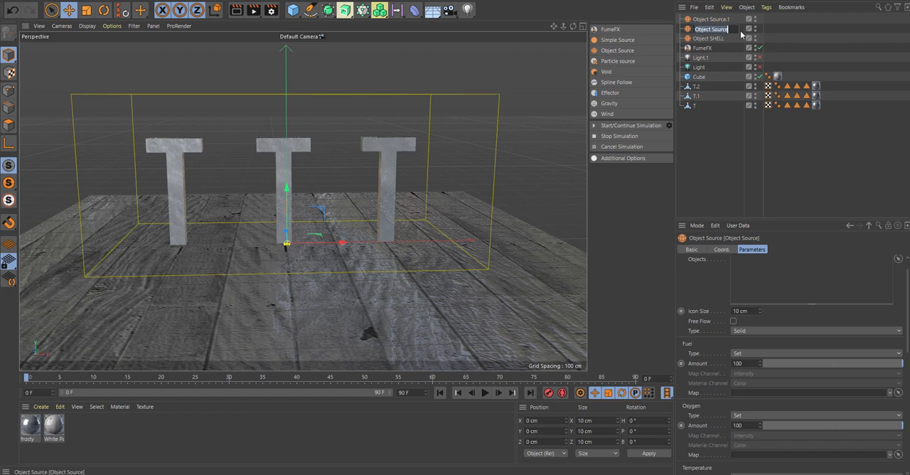
{"action": "double_click", "coordinate": [739, 30]}
{"action": "type", "text": "SOLID"}
{"action": "key", "text": "Return"}
- Rename the remaining new object source Object VOLUME
{"action": "left_click", "coordinate": [717, 21]}
{"action": "double_click", "coordinate": [721, 20]}
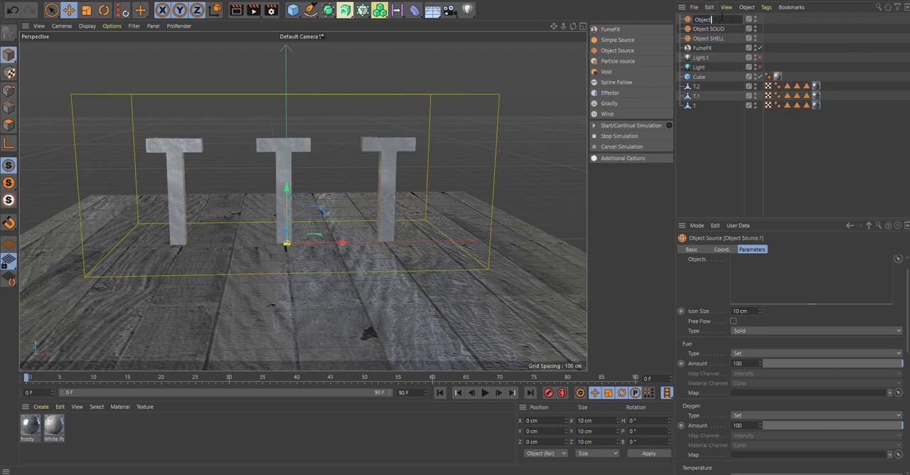
{"action": "type", "text": "VOLUME"}
{"action": "key", "text": "Return"}
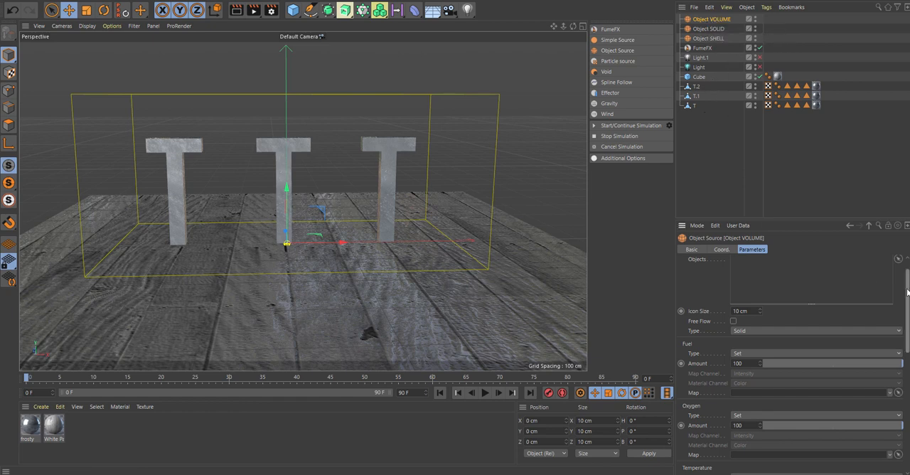
- Assign the first letter, T, to the objects of the Object VOLUME source
{"action": "scroll", "coordinate": [906, 291], "scroll_direction": "up", "scroll_amount": 1}
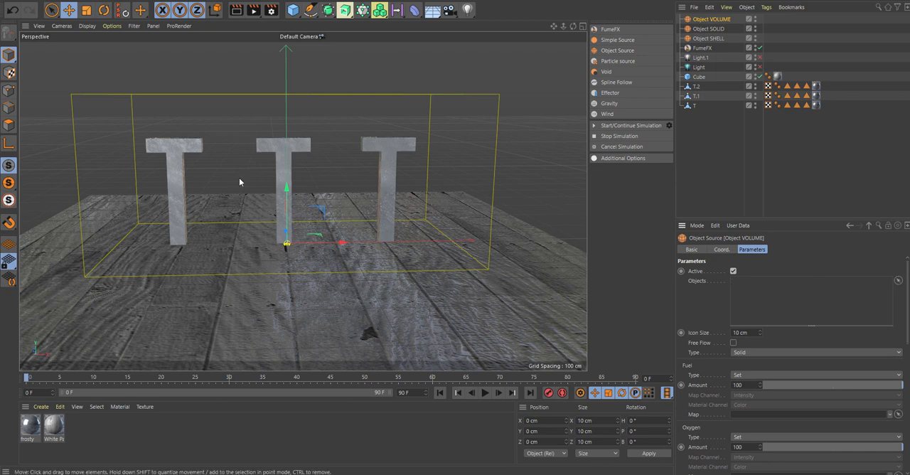
{"action": "left_click", "coordinate": [176, 149]}
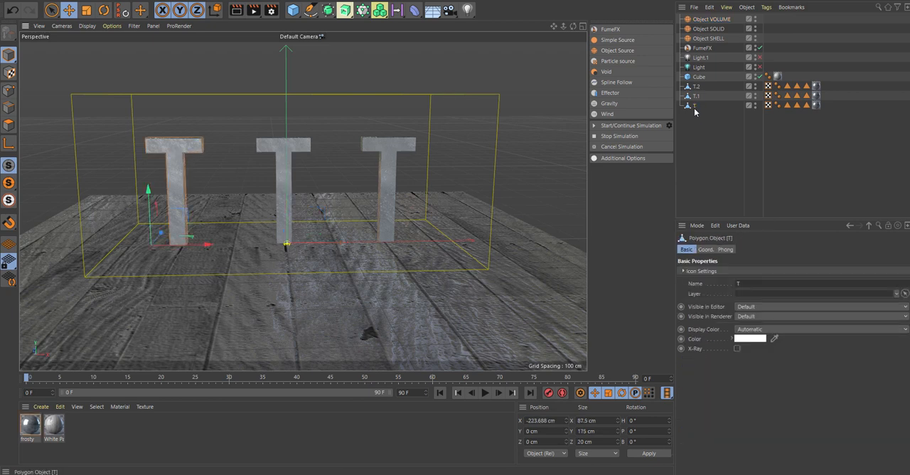
{"action": "left_click", "coordinate": [710, 20]}
{"action": "left_click_drag", "start_coordinate": [695, 105], "coordinate": [761, 288]}
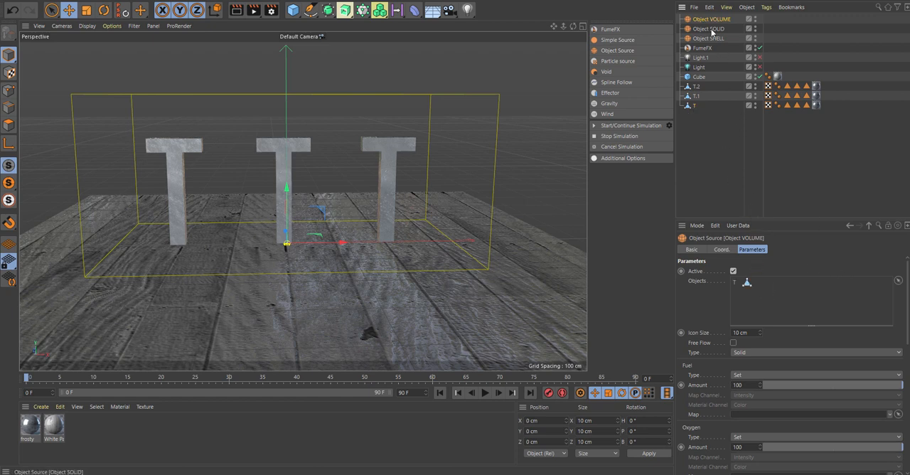
- Assign the middle letter, T.1, to the objects of the Object SOLID source
{"action": "left_click", "coordinate": [281, 157]}
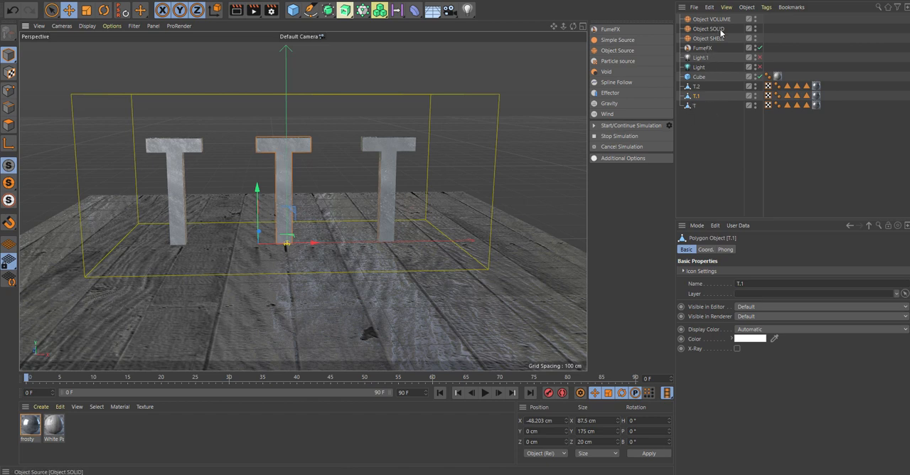
{"action": "left_click", "coordinate": [708, 29]}
{"action": "left_click_drag", "start_coordinate": [774, 300], "coordinate": [771, 297]}
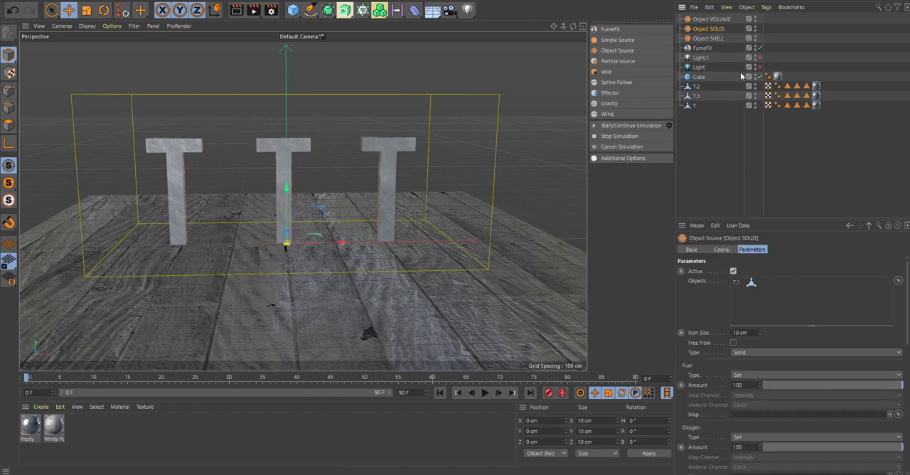
- Assign the third letter, T.2, to the objects of the Object SHELL source
{"action": "left_click", "coordinate": [389, 171]}
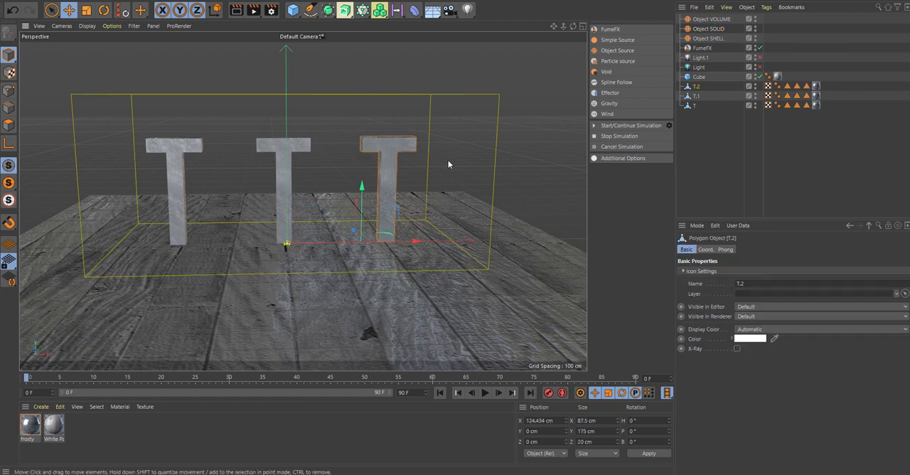
{"action": "left_click", "coordinate": [707, 38]}
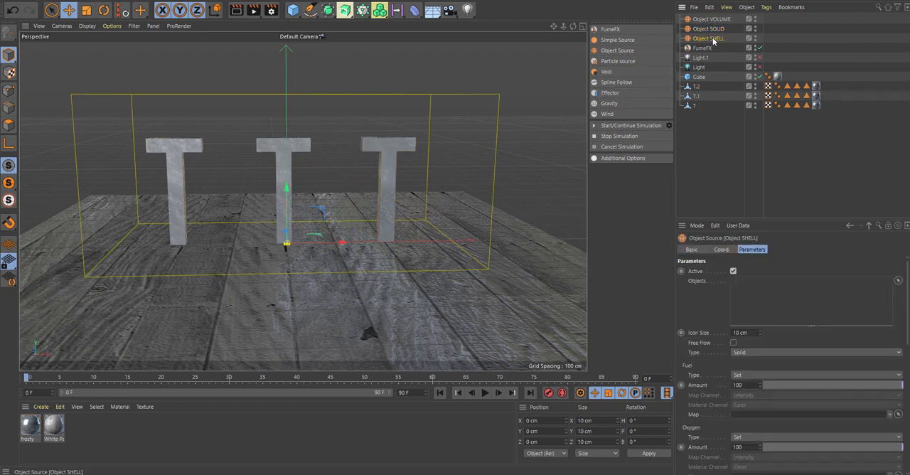
{"action": "left_click_drag", "start_coordinate": [698, 90], "coordinate": [785, 304]}
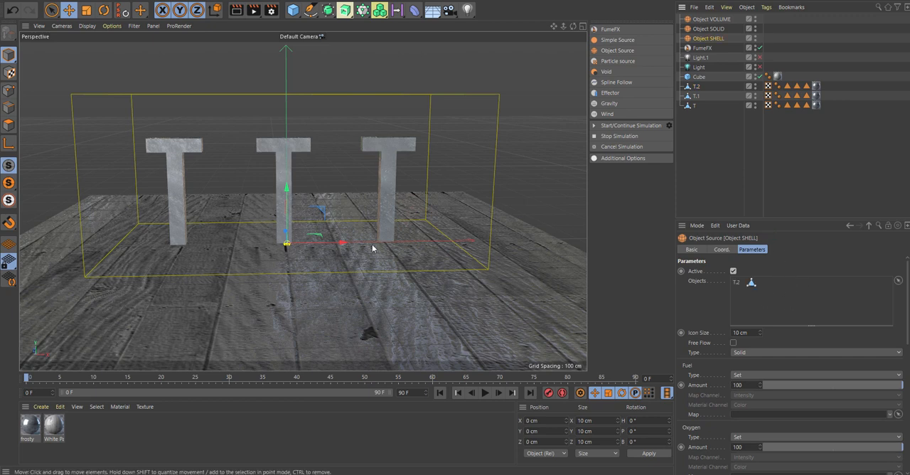
- Set the Object VOLUME source's type to Volume and keep Object SOLID on the Solid type
{"action": "left_click", "coordinate": [710, 19]}
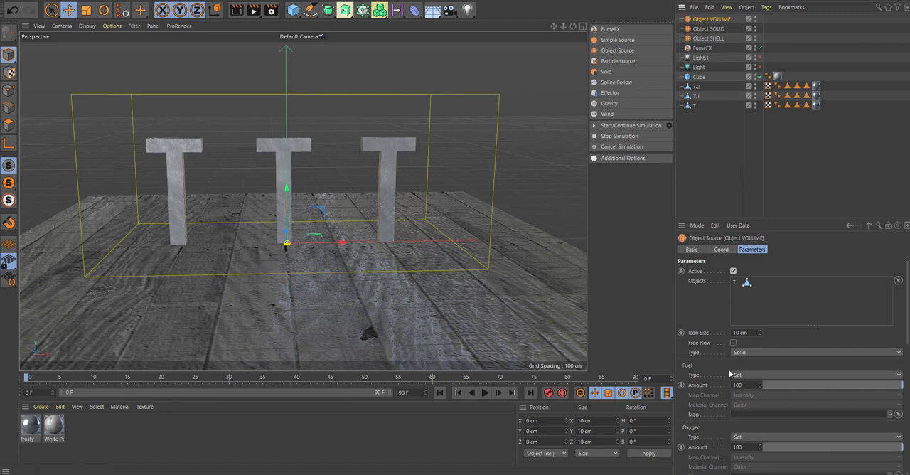
{"action": "left_click", "coordinate": [758, 352]}
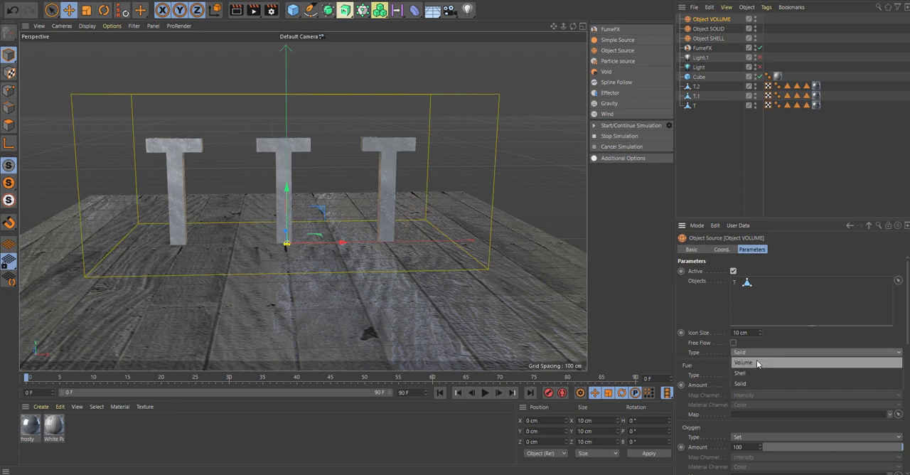
{"action": "left_click", "coordinate": [756, 359]}
{"action": "left_click", "coordinate": [708, 28]}
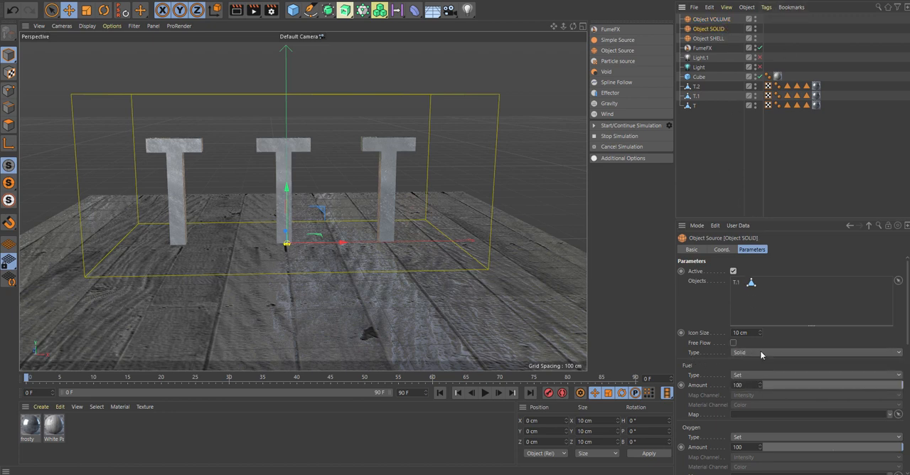
{"action": "left_click", "coordinate": [756, 351]}
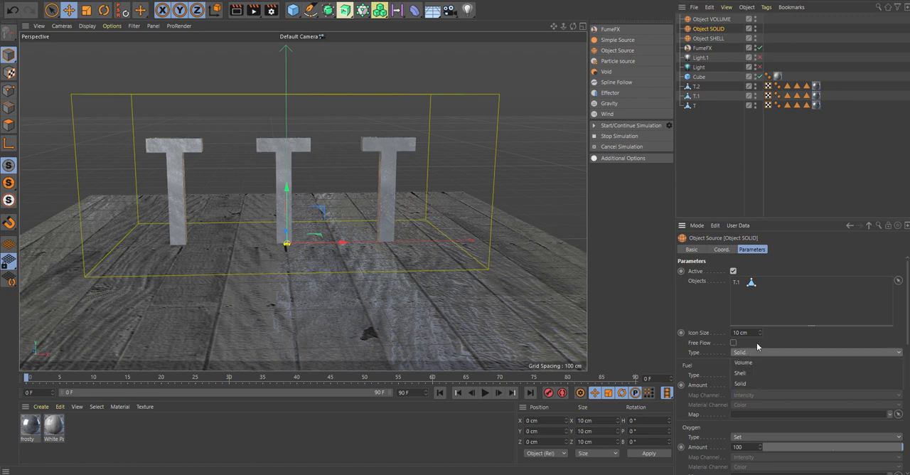
{"action": "left_click", "coordinate": [757, 344]}
- Set the Object SHELL source's type to Shell
{"action": "left_click", "coordinate": [716, 39]}
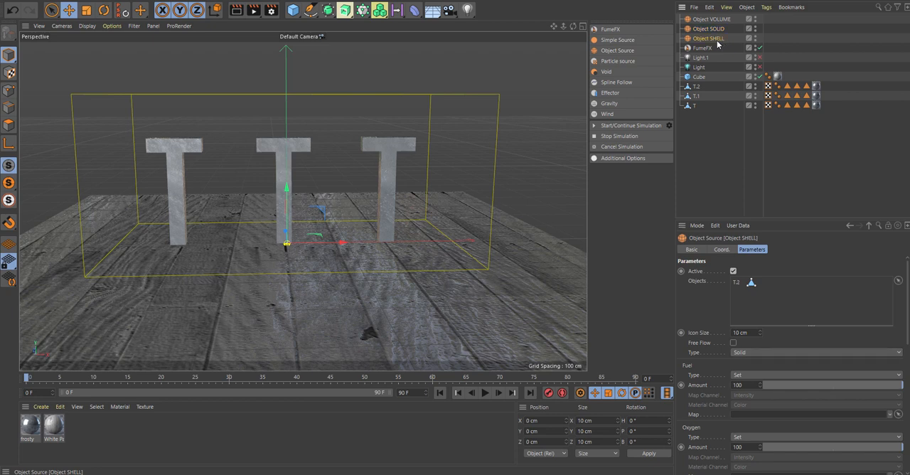
{"action": "left_click", "coordinate": [758, 351]}
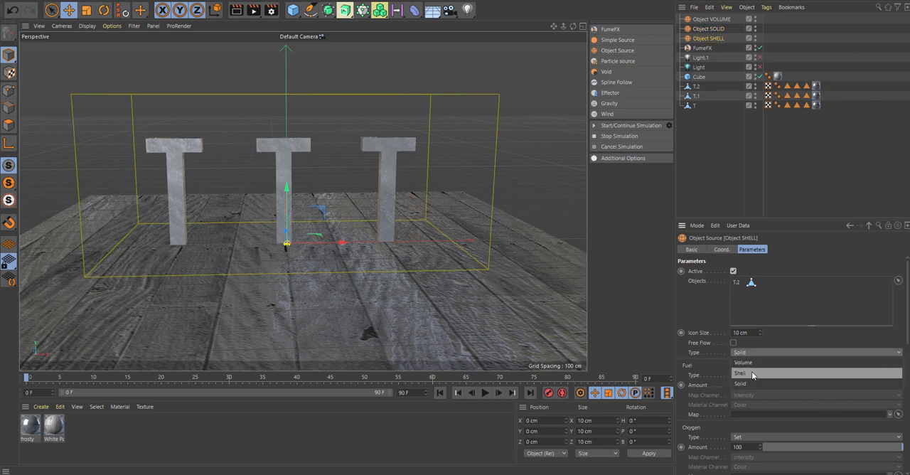
{"action": "left_click", "coordinate": [751, 372]}
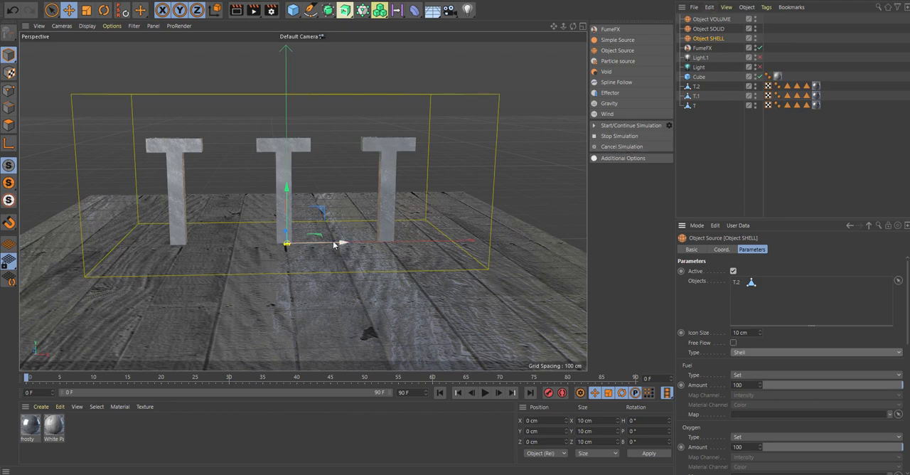
- Move the Object SHELL source's icon along the X axis to about 52.5 cm, apart from the other sources
{"action": "left_click_drag", "start_coordinate": [334, 244], "coordinate": [369, 247]}
{"action": "scroll", "coordinate": [284, 248], "scroll_direction": "up", "scroll_amount": 5}
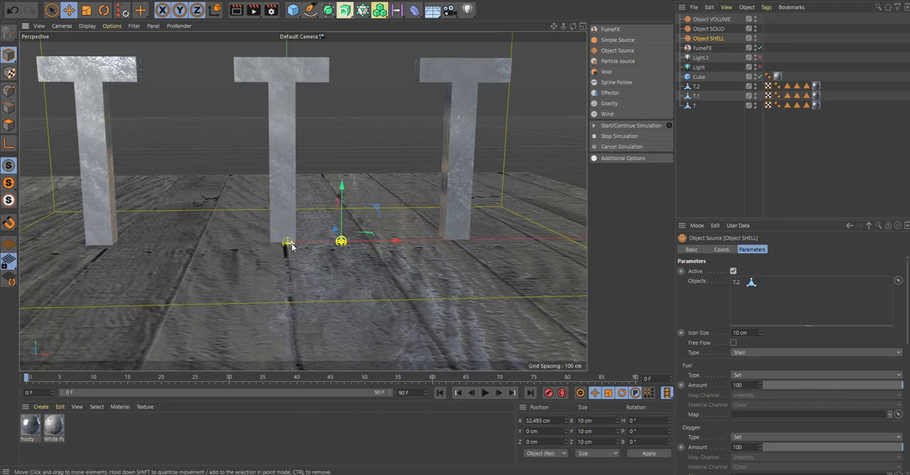
{"action": "left_click", "coordinate": [282, 244]}
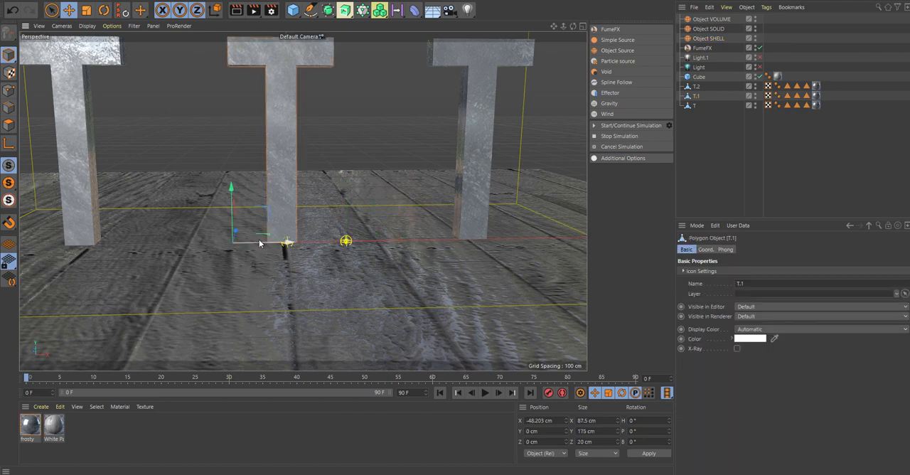
{"action": "scroll", "coordinate": [349, 209], "scroll_direction": "down", "scroll_amount": 4}
{"action": "scroll", "coordinate": [349, 209], "scroll_direction": "down", "scroll_amount": 3}
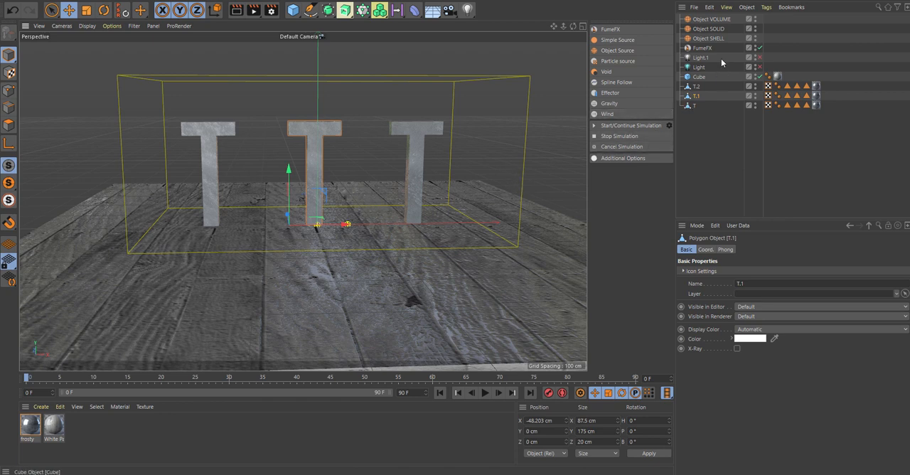
- Add the Object SHELL and Object SOLID sources to the FumeFX container's object list and open the container's General settings
{"action": "left_click", "coordinate": [702, 48]}
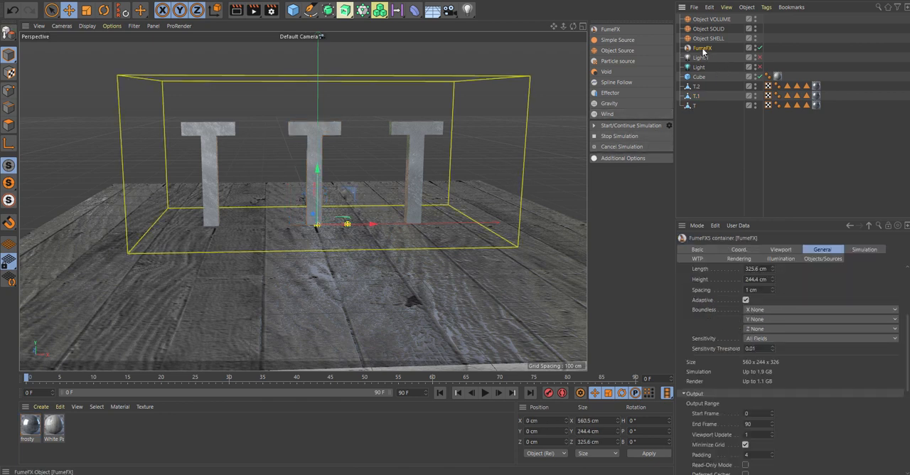
{"action": "left_click", "coordinate": [828, 259]}
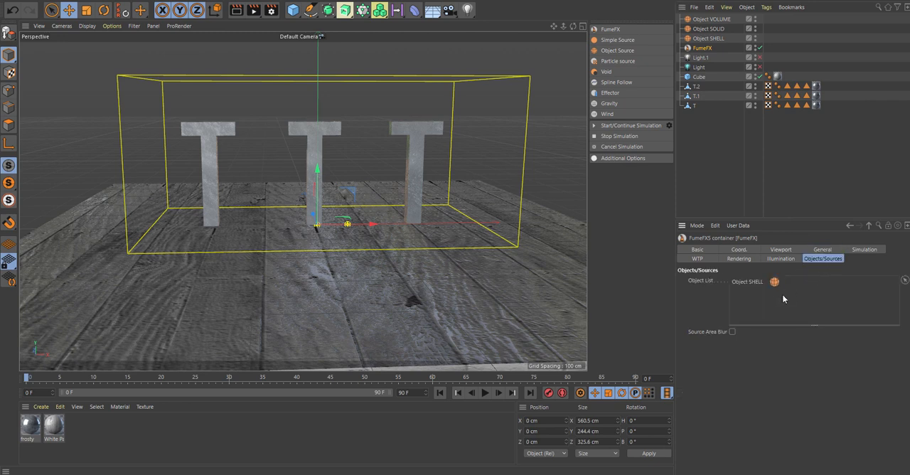
{"action": "left_click_drag", "start_coordinate": [719, 29], "coordinate": [752, 305]}
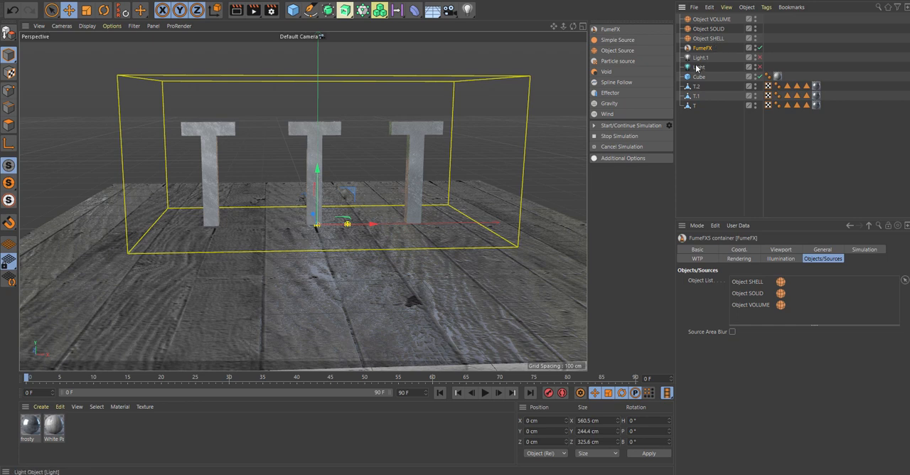
{"action": "left_click", "coordinate": [828, 251]}
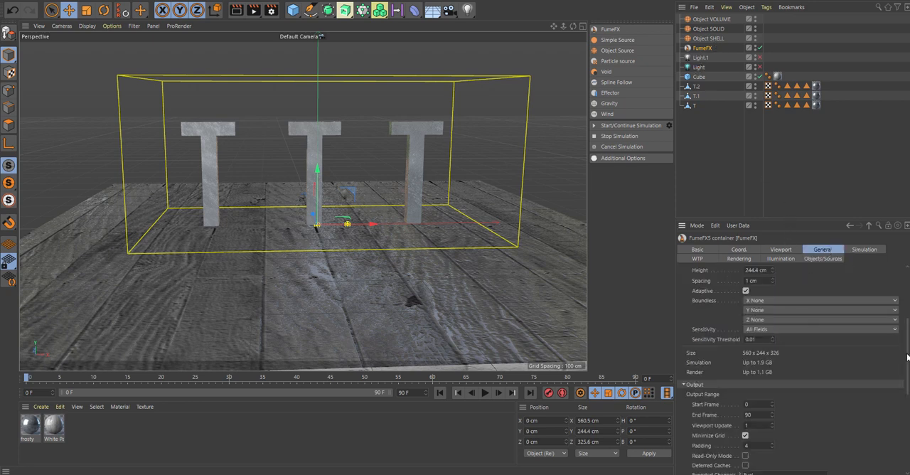
- Set the FumeFX container's grid spacing to 1.8 cm
{"action": "scroll", "coordinate": [906, 355], "scroll_direction": "up", "scroll_amount": 1}
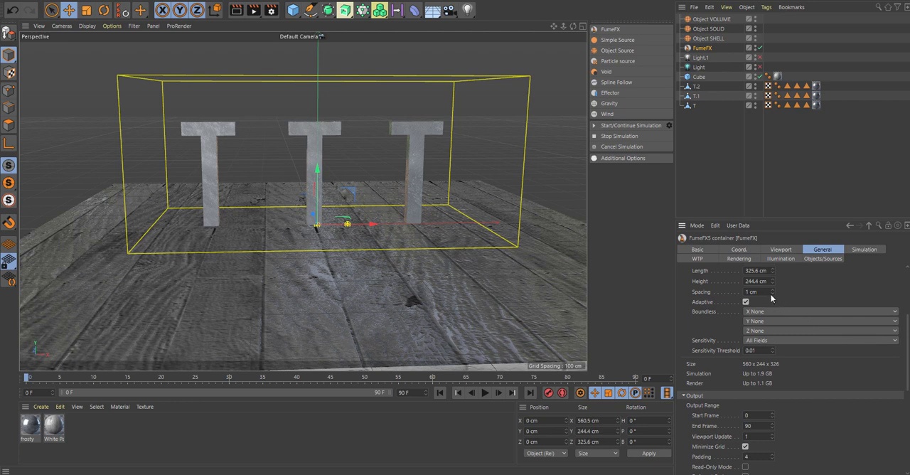
{"action": "mouse_move", "coordinate": [773, 290]}
{"action": "left_mouse_down"}
{"action": "mouse_move", "coordinate": [773, 281]}
{"action": "mouse_move", "coordinate": [772, 293]}
{"action": "left_mouse_up"}
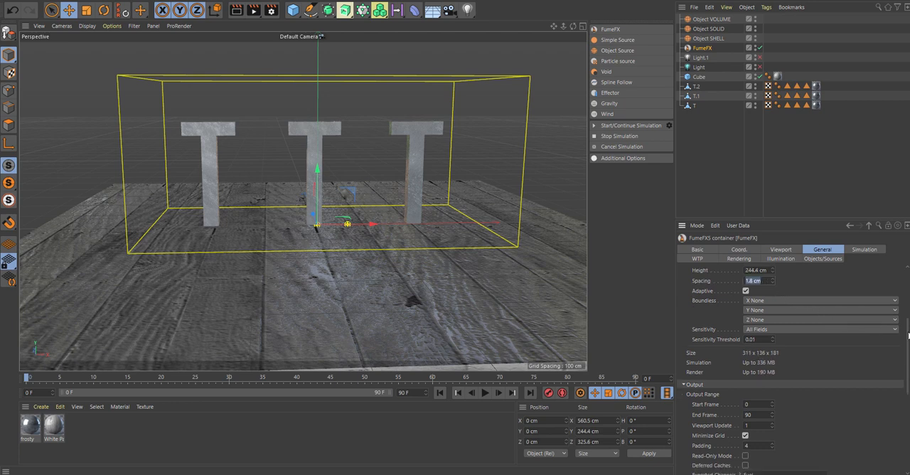
{"action": "scroll", "coordinate": [907, 335], "scroll_direction": "down", "scroll_amount": 9}
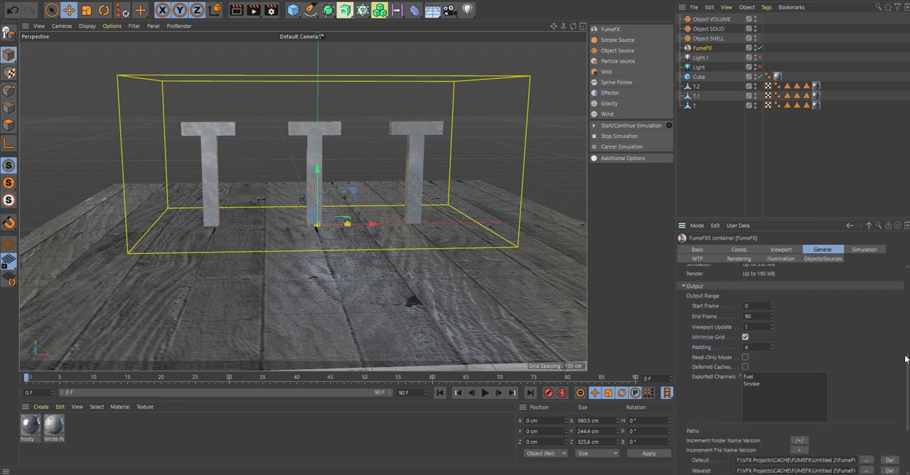
- Set the project's end frame to 300 and extend the timeline preview range to frame 300
{"action": "left_click_drag", "start_coordinate": [758, 317], "coordinate": [638, 349]}
{"action": "left_click_drag", "start_coordinate": [426, 395], "coordinate": [371, 398]}
{"action": "type", "text": "300"}
{"action": "key", "text": "Return"}
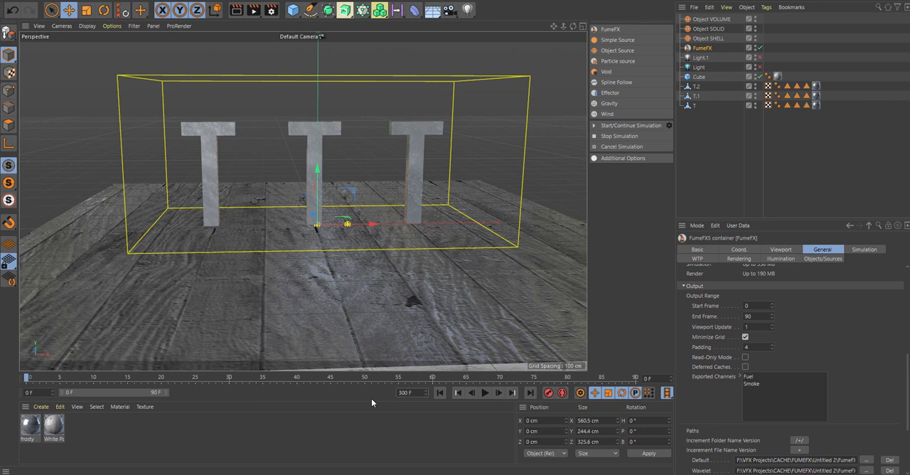
{"action": "left_click_drag", "start_coordinate": [169, 387], "coordinate": [390, 391]}
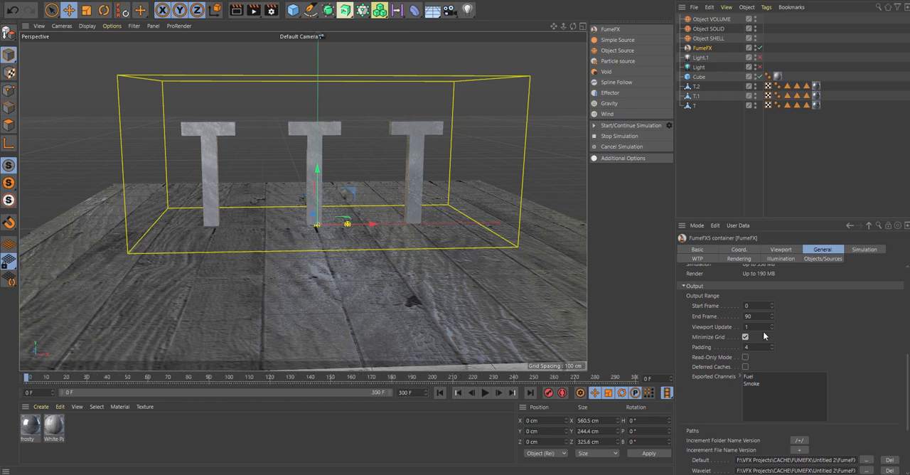
- Set the FumeFX container's output end frame to 300 and enable its GPU viewport preview
{"action": "left_click_drag", "start_coordinate": [748, 315], "coordinate": [684, 321]}
{"action": "scroll", "coordinate": [737, 446], "scroll_direction": "down", "scroll_amount": 5}
{"action": "type", "text": "300"}
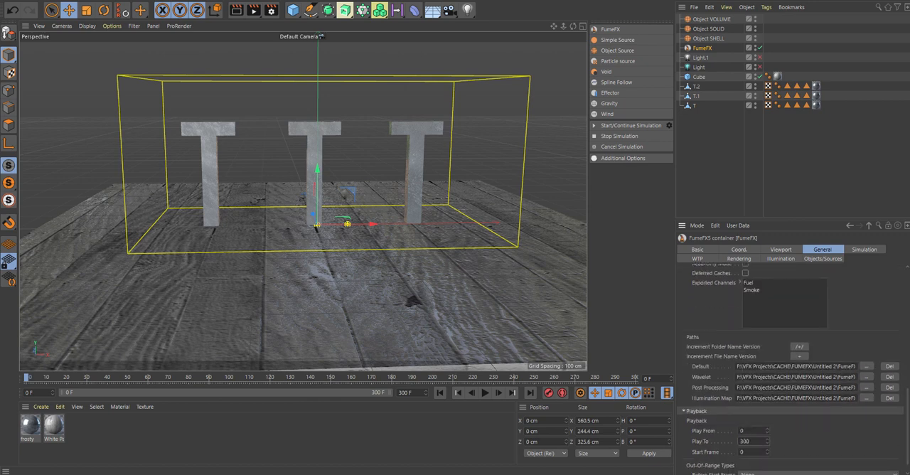
{"action": "left_click", "coordinate": [780, 249]}
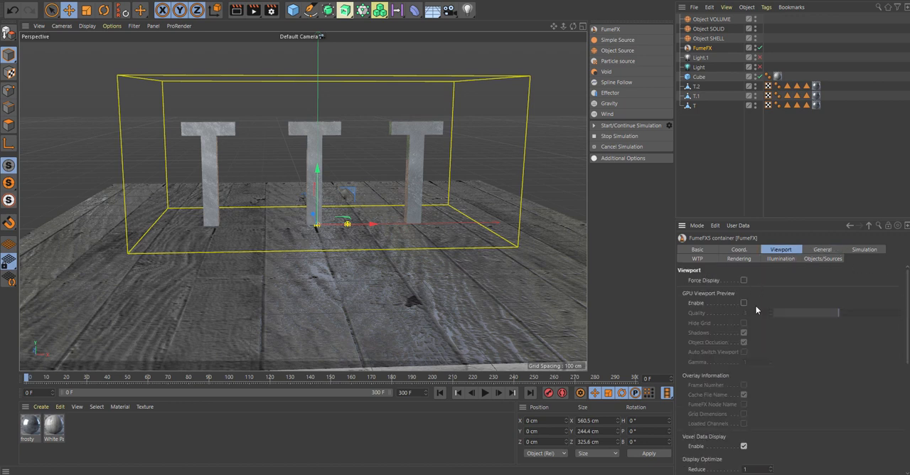
{"action": "left_click", "coordinate": [744, 303]}
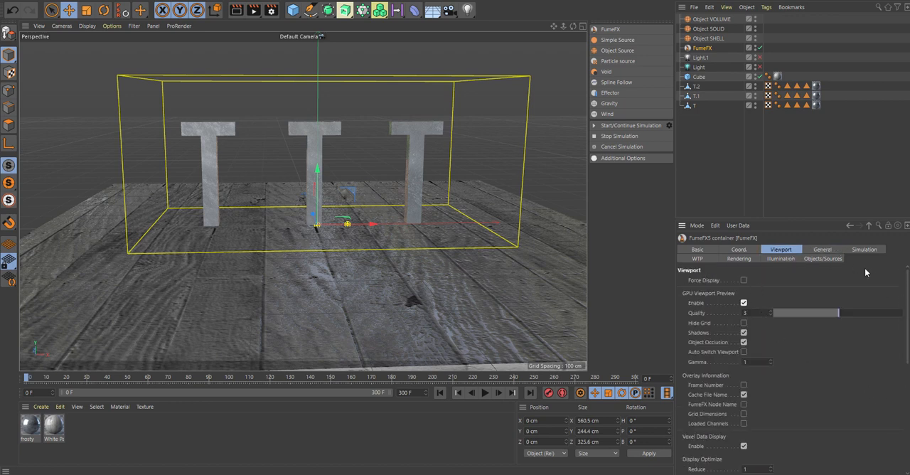
- Collapse the Fuel section in the container's simulation settings and set the system Gravity to -2
{"action": "left_click", "coordinate": [864, 249]}
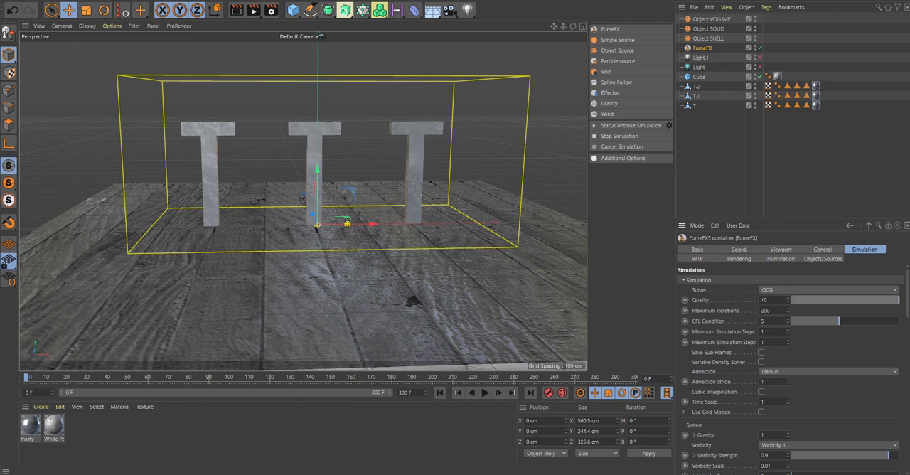
{"action": "scroll", "coordinate": [897, 366], "scroll_direction": "down", "scroll_amount": 10}
{"action": "scroll", "coordinate": [896, 367], "scroll_direction": "down", "scroll_amount": 2}
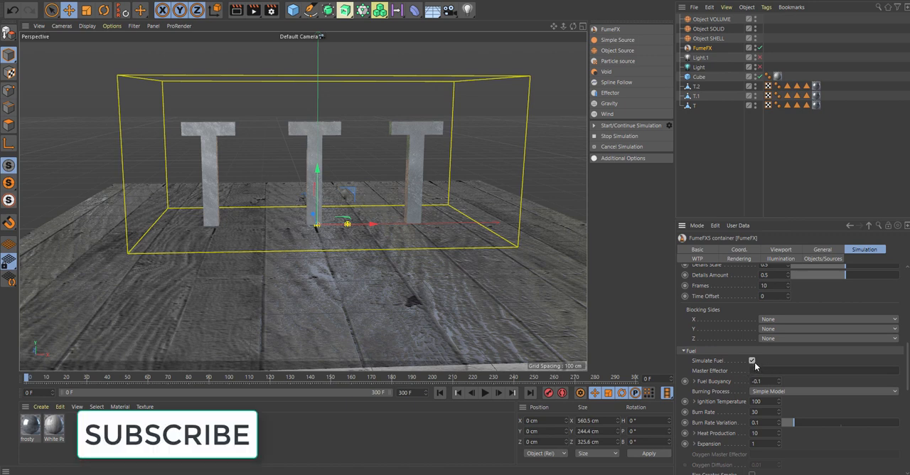
{"action": "left_click", "coordinate": [684, 351]}
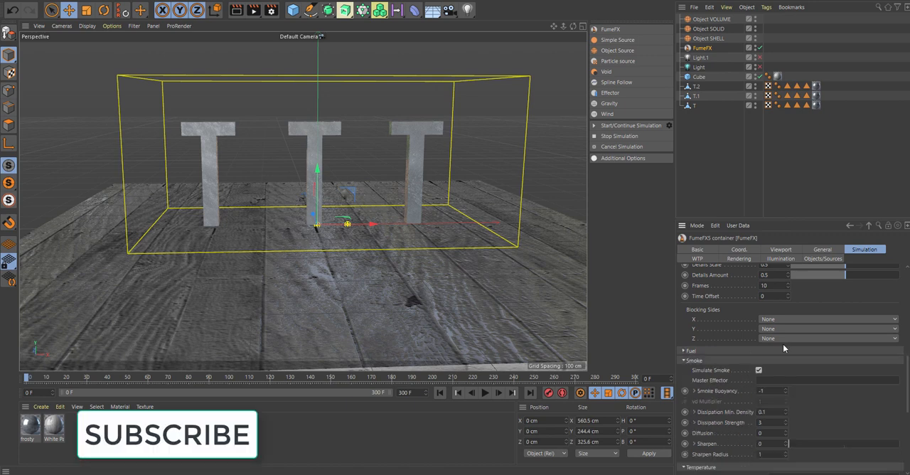
{"action": "left_click_drag", "start_coordinate": [907, 373], "coordinate": [908, 320]}
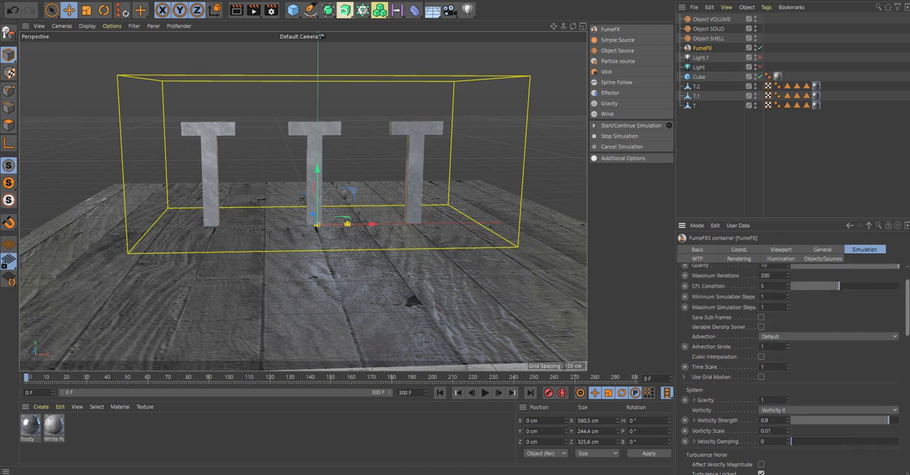
{"action": "left_click", "coordinate": [766, 399]}
- Add a FumeFX collision object tag to the Cube floor and set its object type to Solid
{"action": "left_click", "coordinate": [700, 79]}
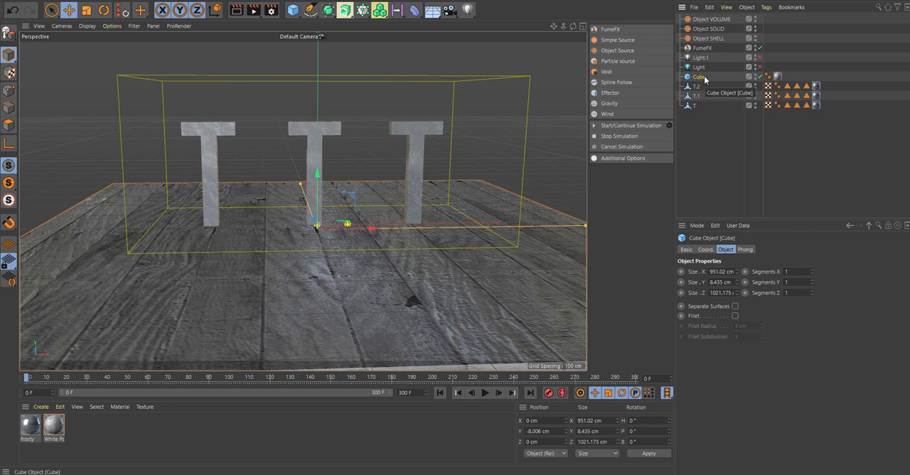
{"action": "left_click", "coordinate": [764, 8]}
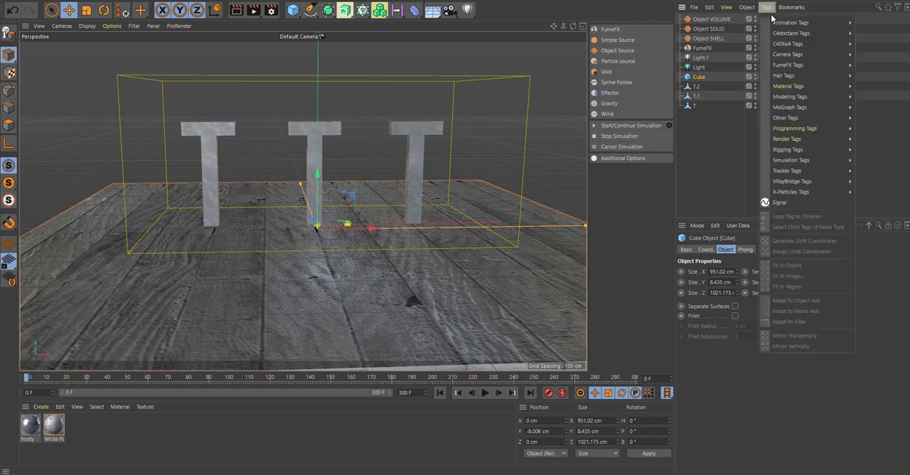
{"action": "mouse_move", "coordinate": [822, 65]}
{"action": "left_click", "coordinate": [881, 65]}
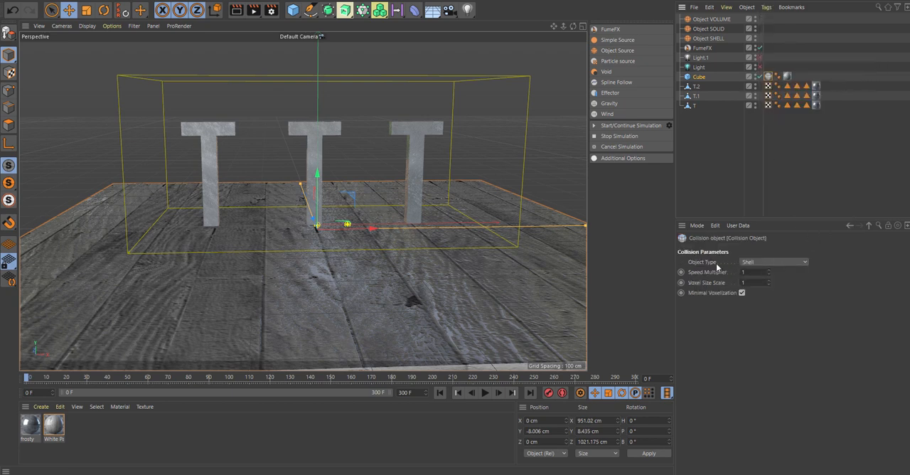
{"action": "left_click", "coordinate": [774, 261]}
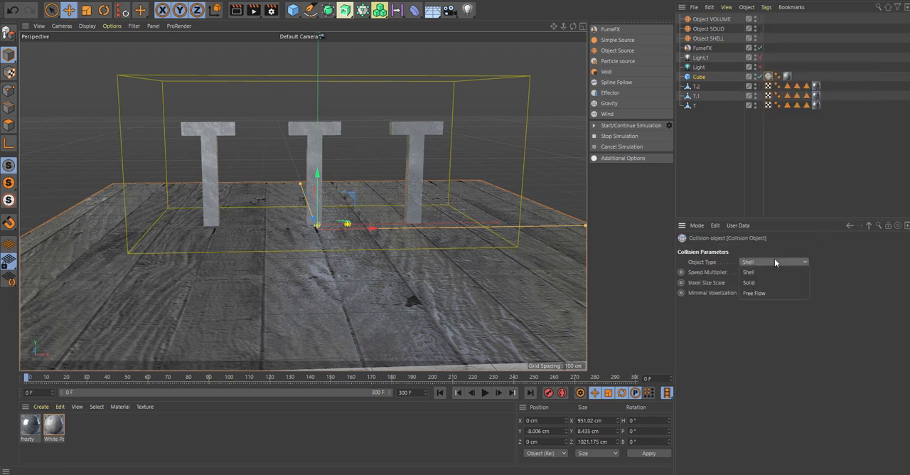
{"action": "left_click", "coordinate": [749, 284]}
- Add the Cube to the FumeFX container's object list below the three object sources
{"action": "left_click", "coordinate": [702, 48]}
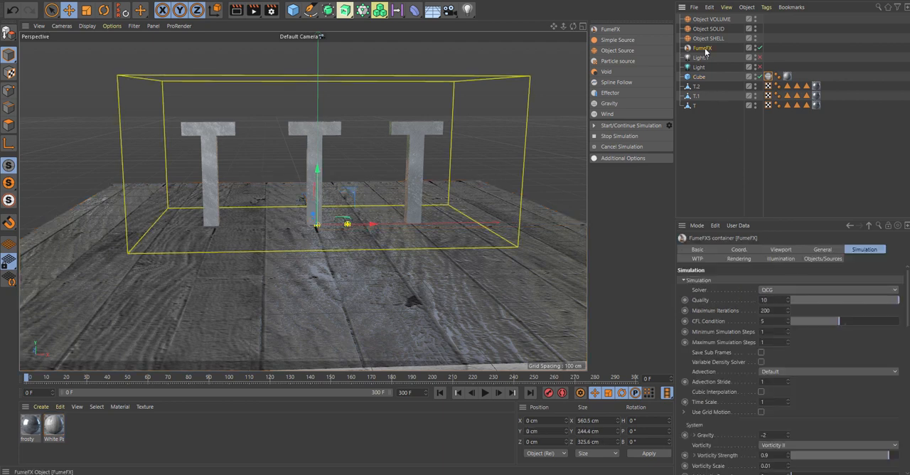
{"action": "left_click", "coordinate": [817, 259]}
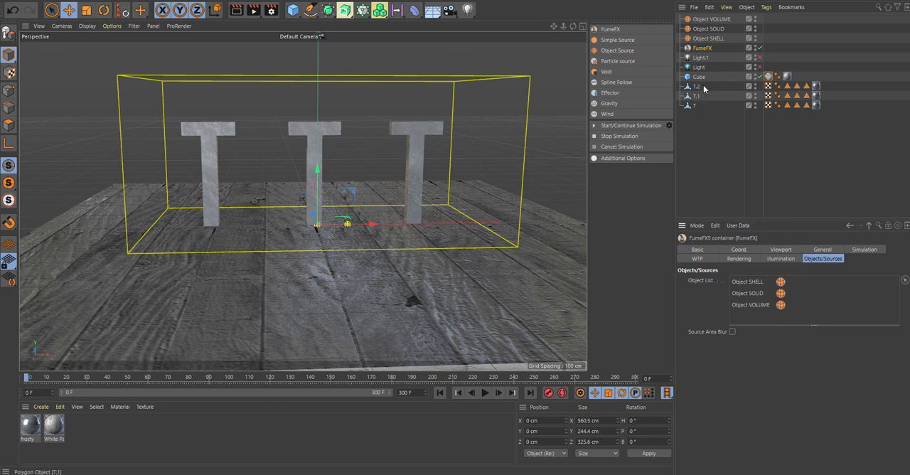
{"action": "left_click_drag", "start_coordinate": [699, 77], "coordinate": [753, 314]}
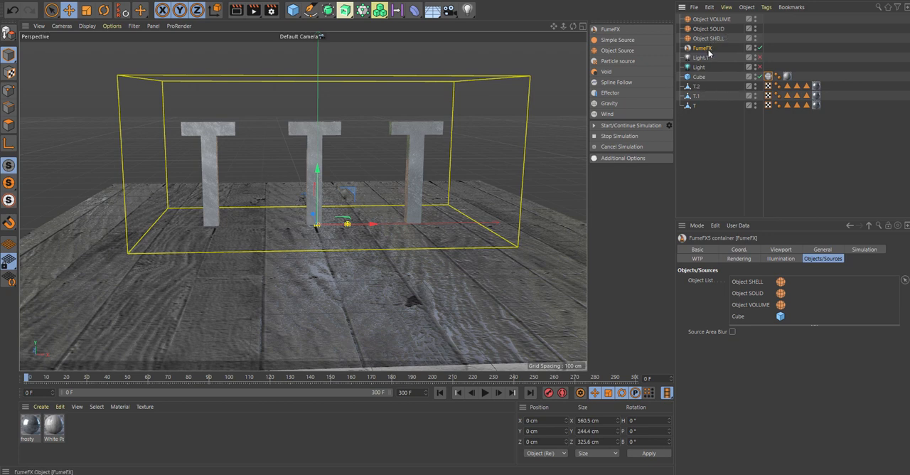
- Configure the container's turbulence noise with X Turbulence 0.5, Detail Levels 5 and Scale 10
{"action": "left_click", "coordinate": [865, 251]}
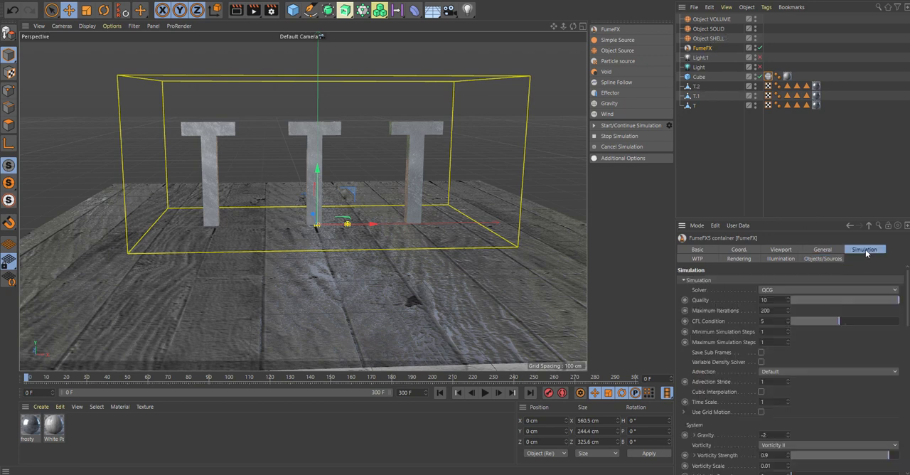
{"action": "left_click_drag", "start_coordinate": [905, 310], "coordinate": [905, 367]}
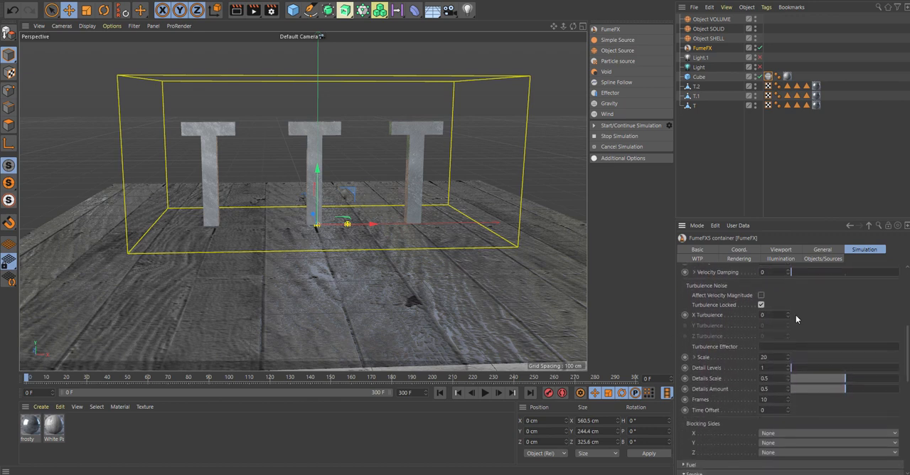
{"action": "left_click", "coordinate": [787, 314]}
{"action": "left_click", "coordinate": [787, 313]}
{"action": "left_click", "coordinate": [788, 314]}
{"action": "left_click", "coordinate": [788, 313]}
{"action": "left_click_drag", "start_coordinate": [772, 315], "coordinate": [732, 318]}
{"action": "type", "text": "0."}
{"action": "left_click_drag", "start_coordinate": [822, 369], "coordinate": [898, 368]}
{"action": "left_click_drag", "start_coordinate": [776, 357], "coordinate": [726, 363]}
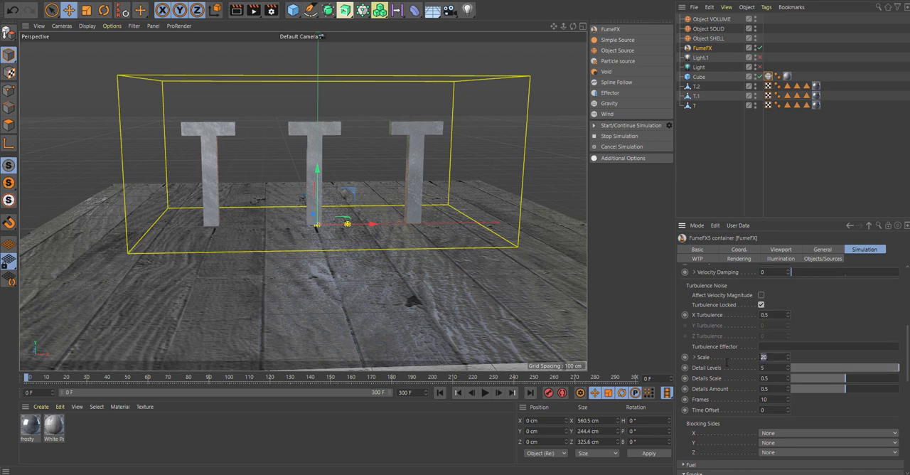
{"action": "type", "text": "10"}
{"action": "left_click_drag", "start_coordinate": [908, 374], "coordinate": [908, 435]}
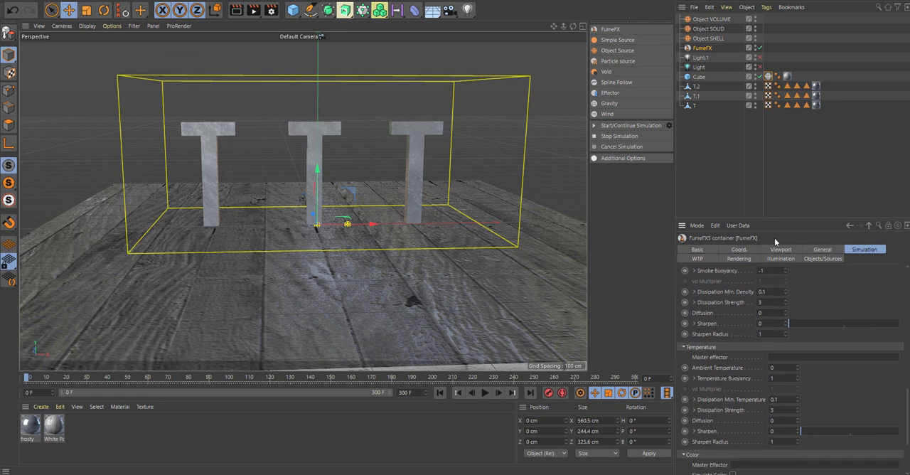
- Darken the smoke color gradient's knot to a near-black grey in the container's rendering settings
{"action": "left_click", "coordinate": [740, 259]}
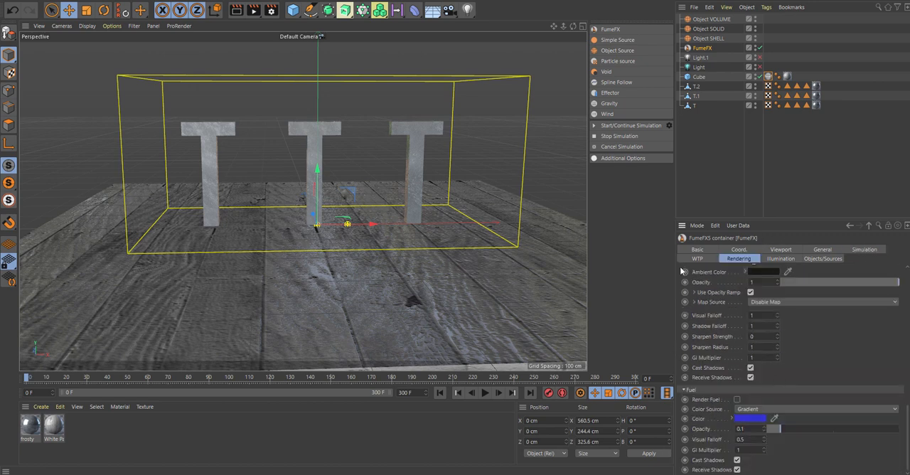
{"action": "left_click", "coordinate": [685, 390]}
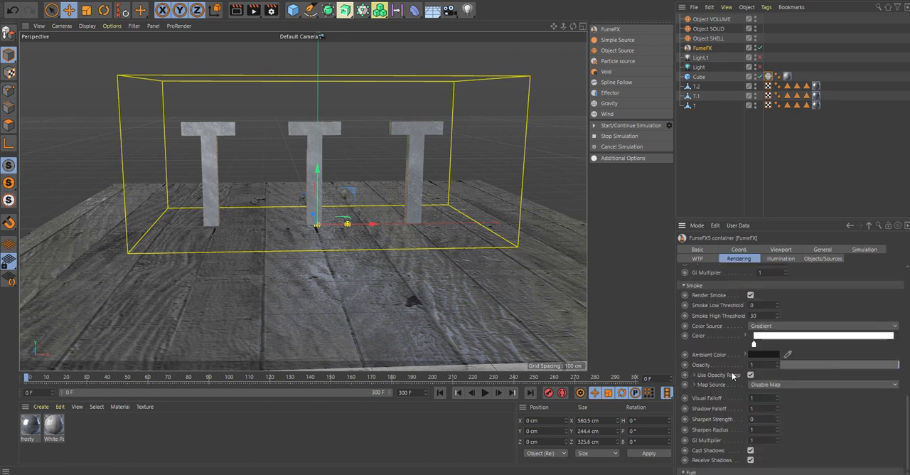
{"action": "double_click", "coordinate": [755, 347]}
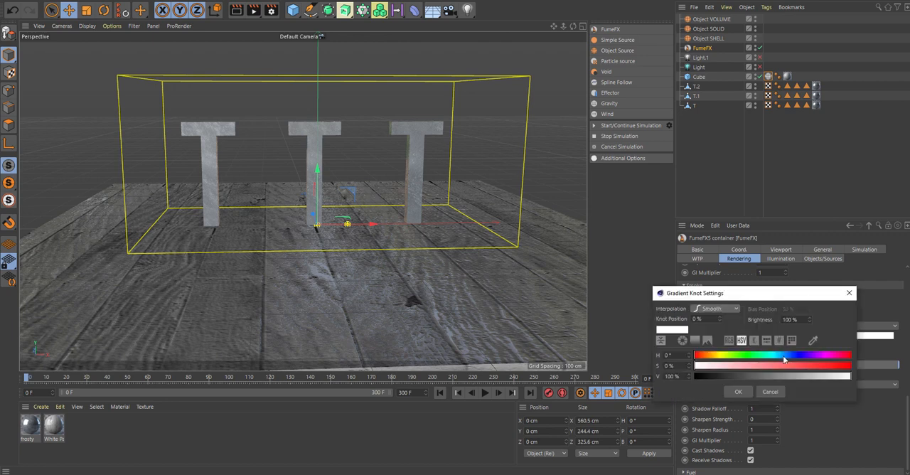
{"action": "left_click", "coordinate": [764, 376]}
{"action": "left_click_drag", "start_coordinate": [765, 380], "coordinate": [736, 381]}
{"action": "left_click", "coordinate": [738, 392]}
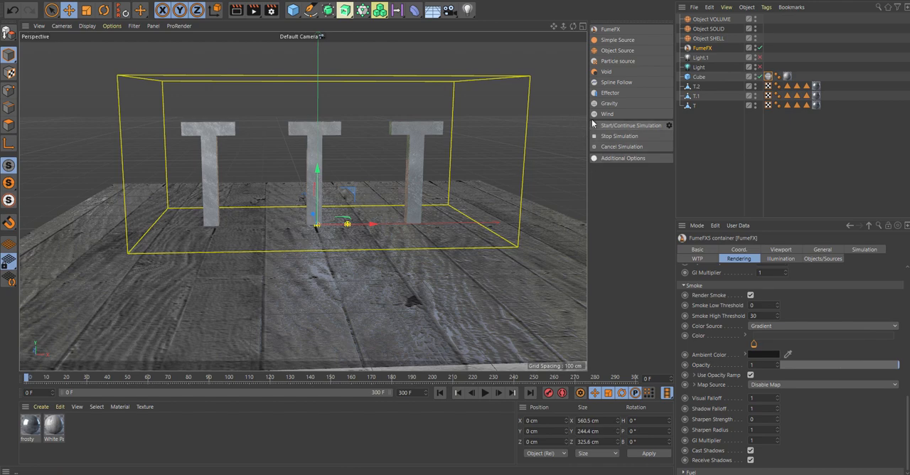
- Start the FumeFX simulation and dock its progress window beside the viewport, above the FumeFX tool palette
{"action": "left_click", "coordinate": [622, 125]}
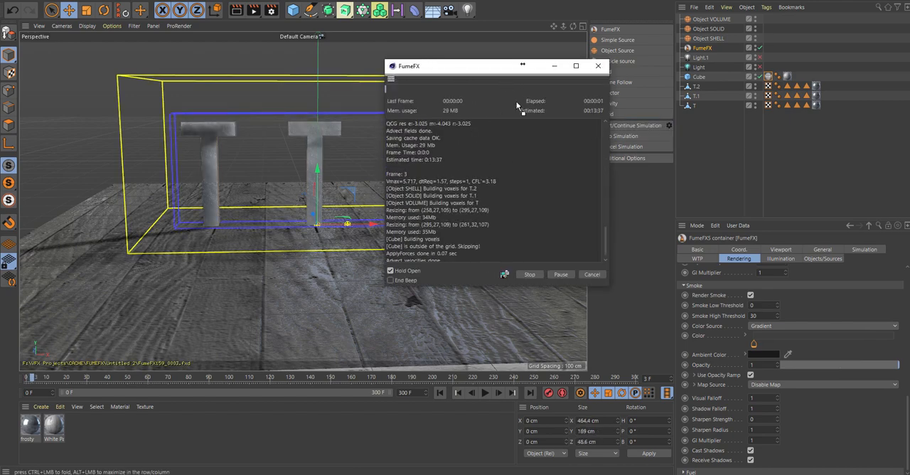
{"action": "left_click_drag", "start_coordinate": [644, 85], "coordinate": [631, 50]}
{"action": "left_click_drag", "start_coordinate": [347, 93], "coordinate": [517, 142]}
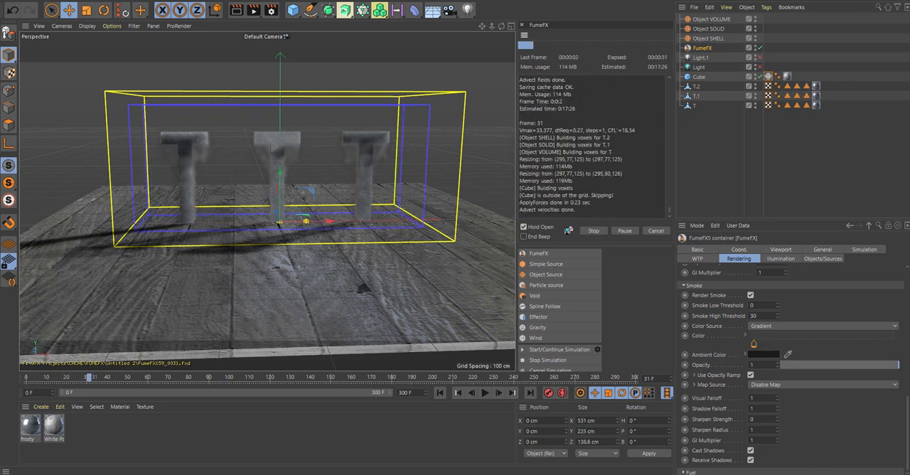
- Stop the running simulation and render the perspective view to preview the smoke around the letters
{"action": "left_click", "coordinate": [592, 230]}
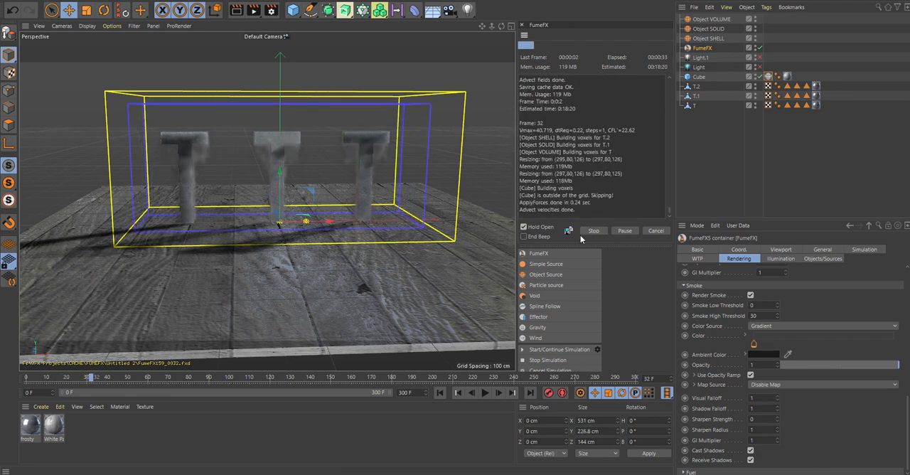
{"action": "left_click", "coordinate": [501, 273]}
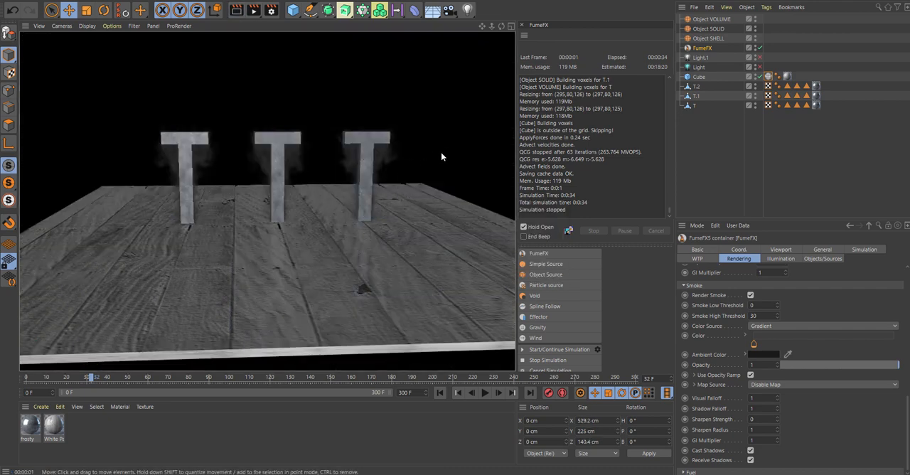
- Hide the letter objects T.2 and T.1 in the viewport to expose only their smoke
{"action": "scroll", "coordinate": [269, 192], "scroll_direction": "up", "scroll_amount": 2}
{"action": "scroll", "coordinate": [312, 167], "scroll_direction": "up", "scroll_amount": 1}
{"action": "scroll", "coordinate": [420, 152], "scroll_direction": "up", "scroll_amount": 2}
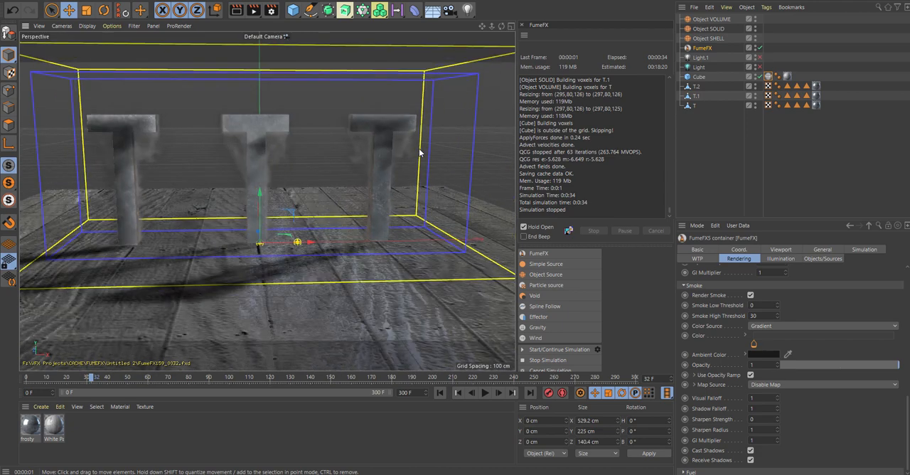
{"action": "left_click", "coordinate": [754, 85]}
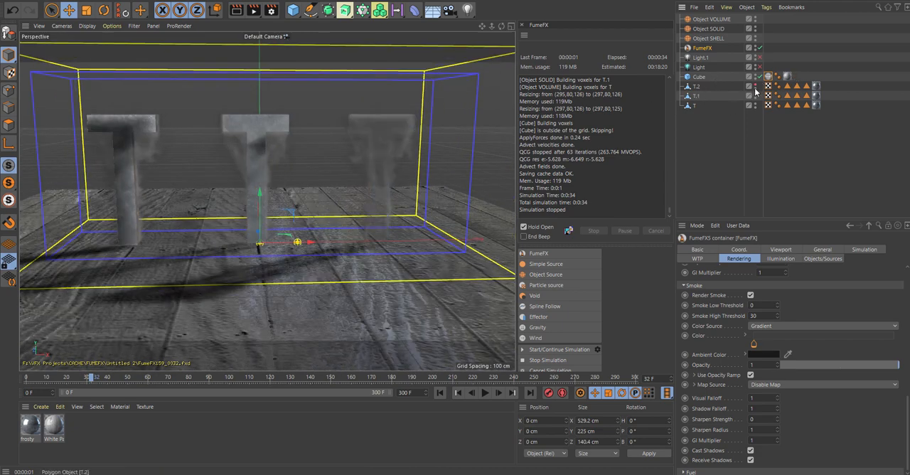
{"action": "left_click", "coordinate": [754, 94]}
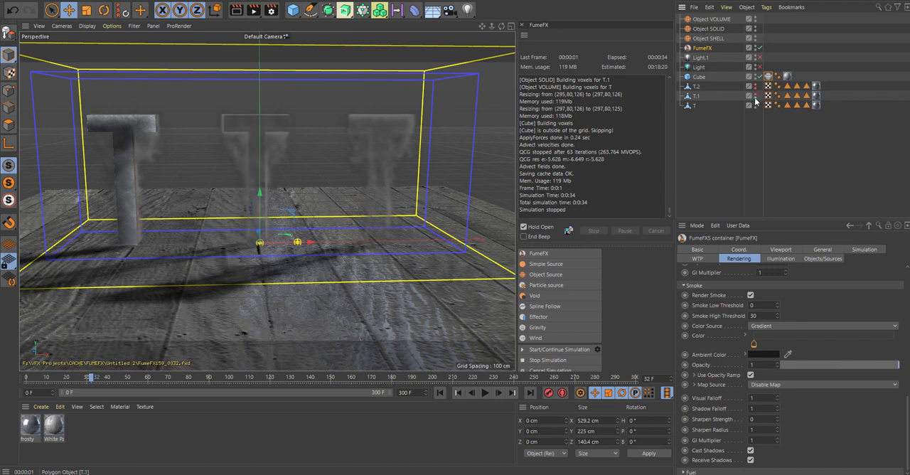
- Hide the letter object T in the viewport and render the perspective view to preview the smoke alone
{"action": "left_click", "coordinate": [755, 105]}
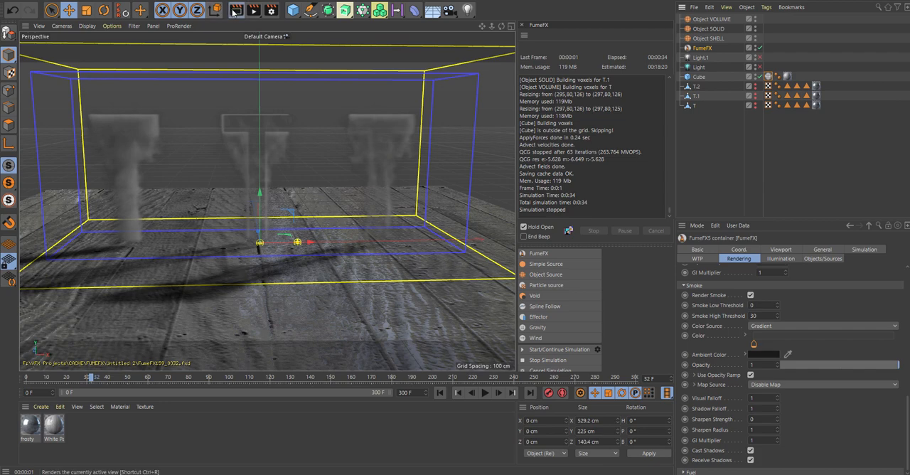
{"action": "key", "text": "ctrl+r"}
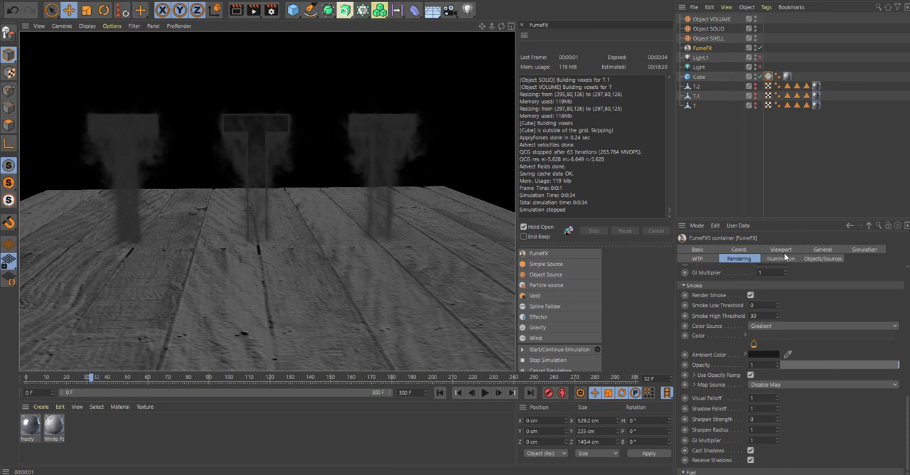
- Set the X Turbulence to 2 in the FumeFX container's simulation settings
{"action": "left_click", "coordinate": [862, 248]}
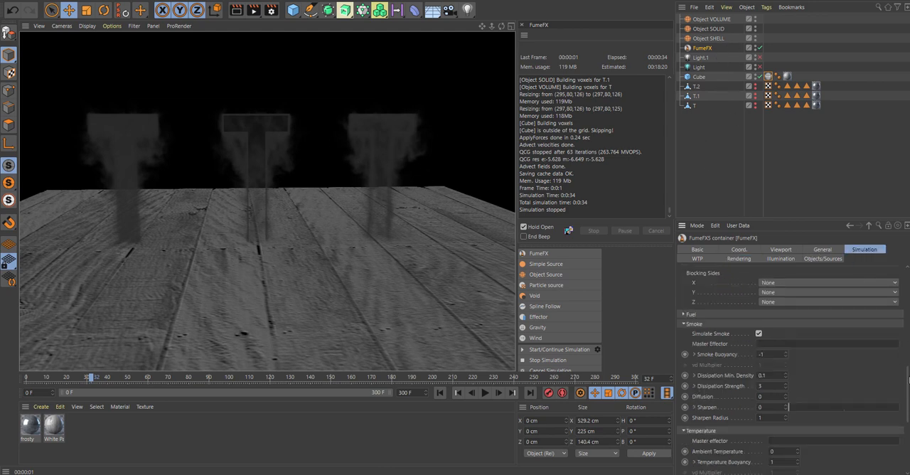
{"action": "scroll", "coordinate": [908, 374], "scroll_direction": "down", "scroll_amount": 2}
{"action": "scroll", "coordinate": [908, 374], "scroll_direction": "up", "scroll_amount": 5}
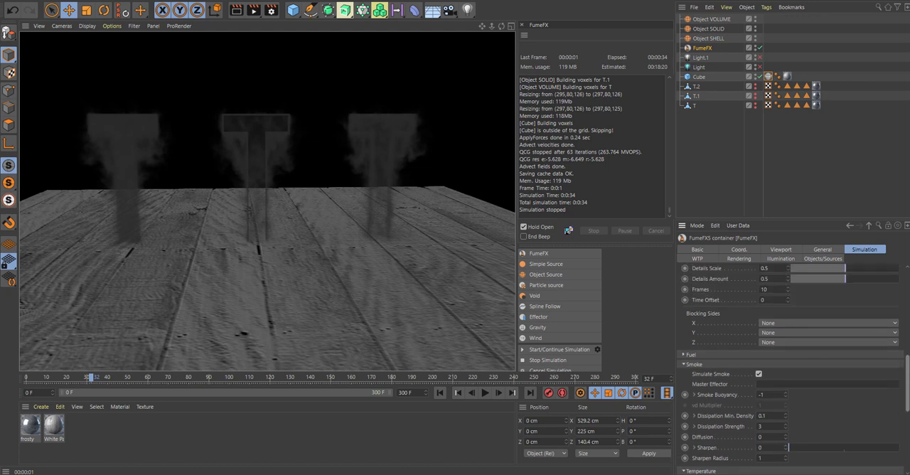
{"action": "scroll", "coordinate": [778, 322], "scroll_direction": "up", "scroll_amount": 3}
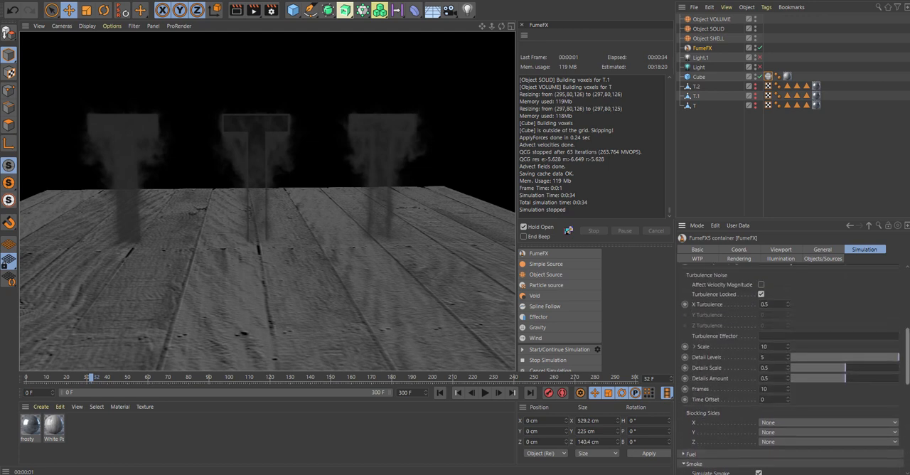
{"action": "type", "text": "2"}
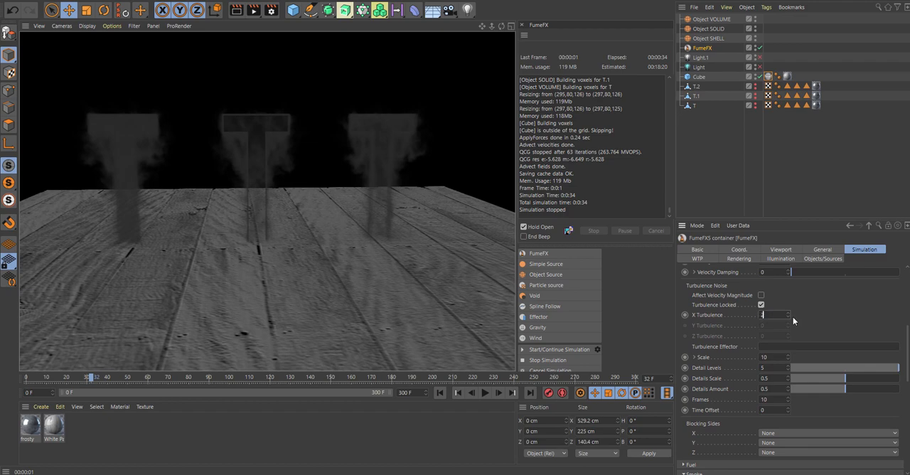
{"action": "key", "text": "Return"}
- Set the simulation's Time Scale to 1.9
{"action": "scroll", "coordinate": [792, 315], "scroll_direction": "up", "scroll_amount": 1}
{"action": "scroll", "coordinate": [792, 320], "scroll_direction": "up", "scroll_amount": 5}
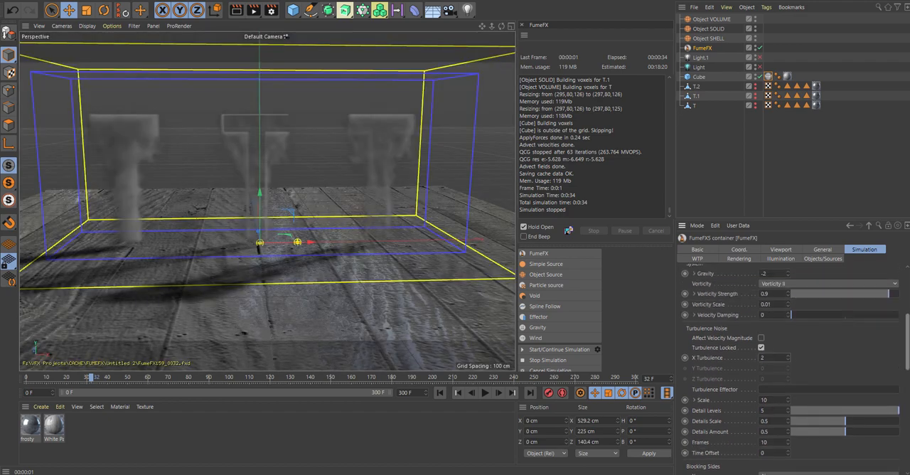
{"action": "scroll", "coordinate": [824, 351], "scroll_direction": "up", "scroll_amount": 1}
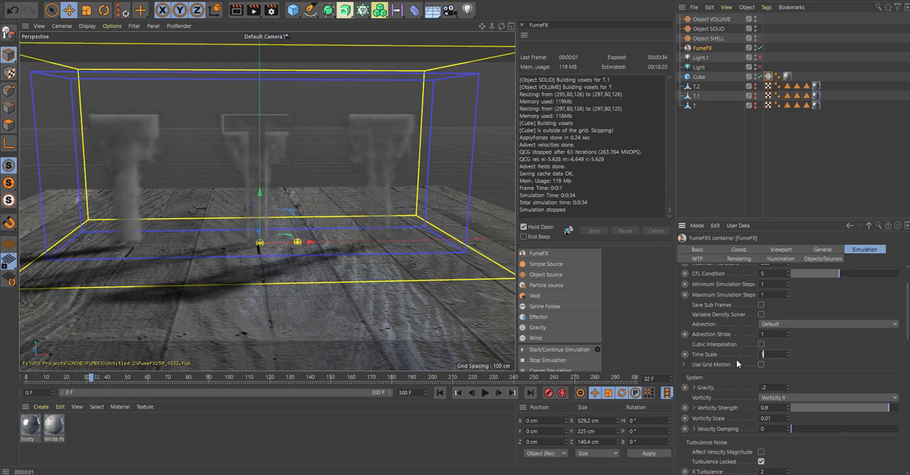
{"action": "type", "text": ".9"}
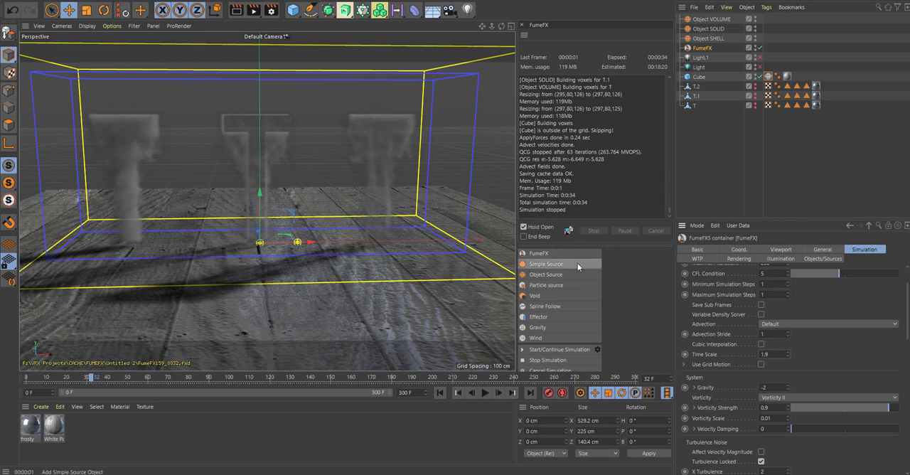
- Set the container's grid Spacing to 2.1 cm in its general settings
{"action": "left_click", "coordinate": [817, 250]}
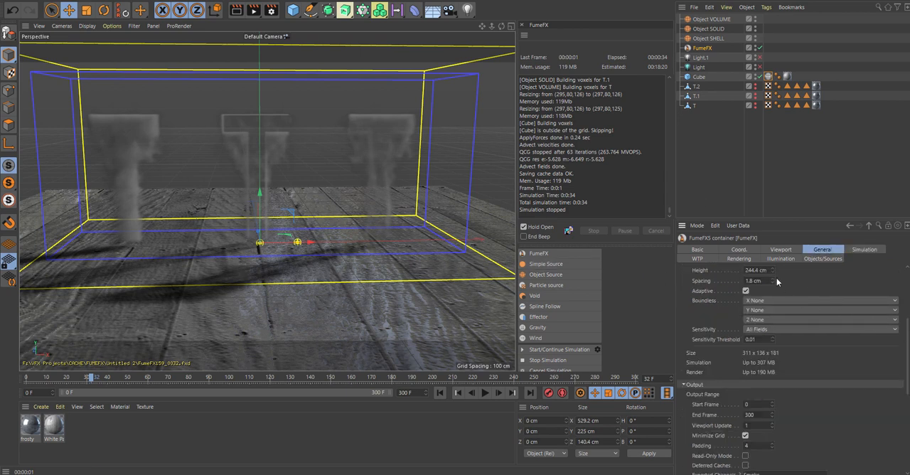
{"action": "left_click_drag", "start_coordinate": [773, 278], "coordinate": [779, 273]}
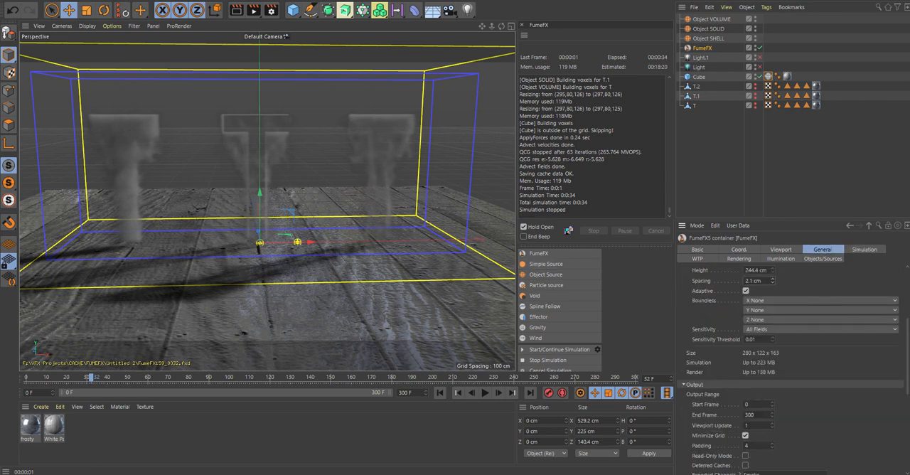
{"action": "left_click", "coordinate": [794, 285]}
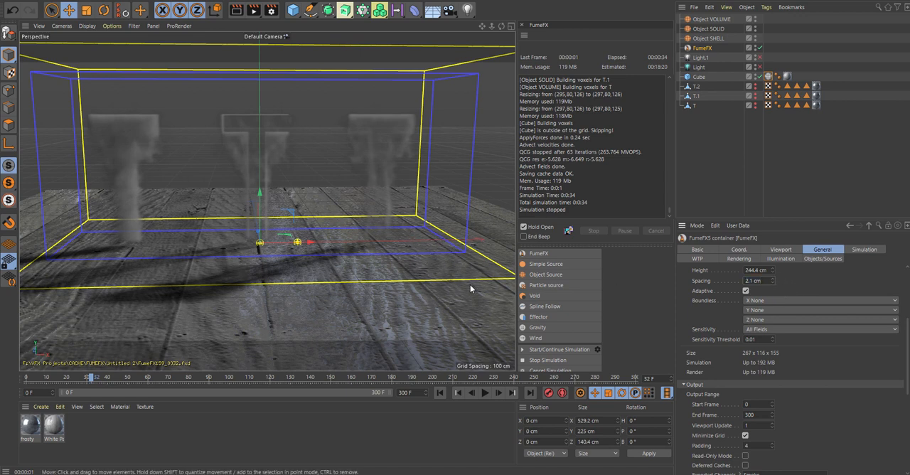
- Run the FumeFX simulation again and stop it at frame 59
{"action": "left_click", "coordinate": [559, 349]}
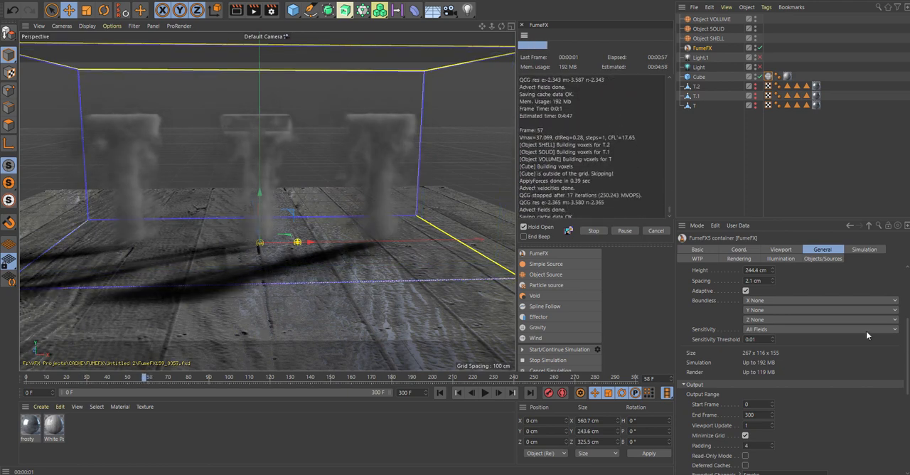
{"action": "left_click", "coordinate": [595, 231]}
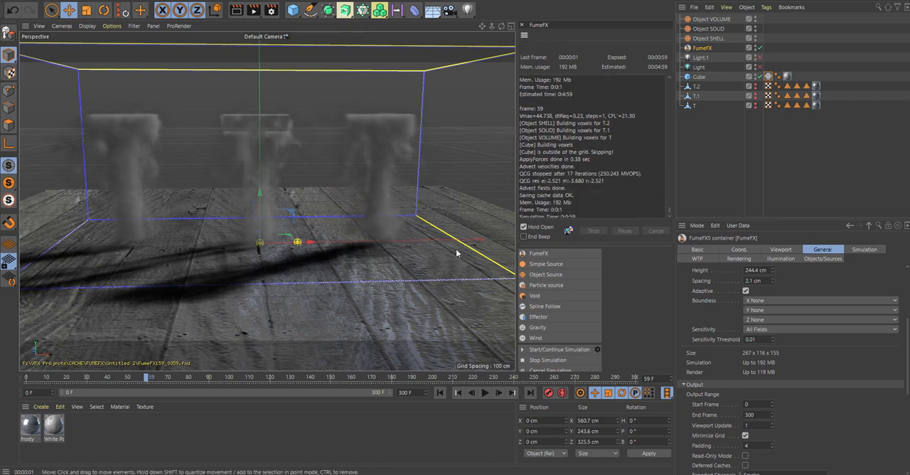
- Inspect the smoke in the Right view and preview-render it in the perspective view from a slightly orbited angle
{"action": "middle_click", "coordinate": [322, 138]}
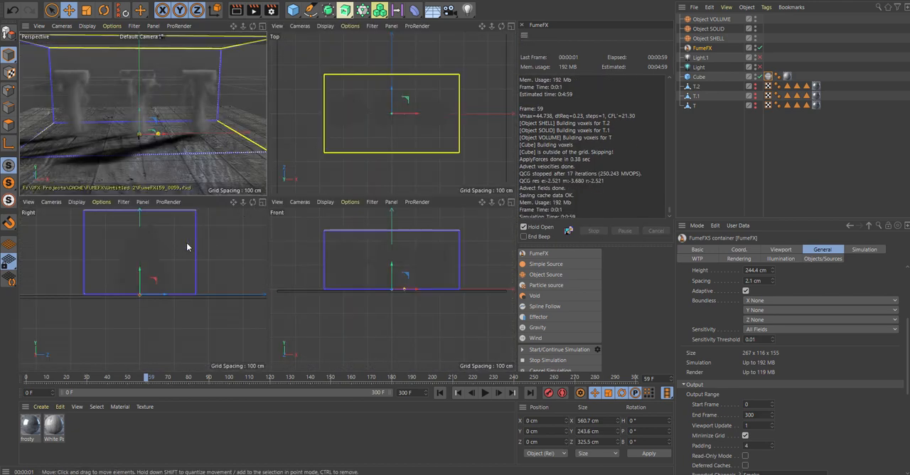
{"action": "middle_click", "coordinate": [133, 259]}
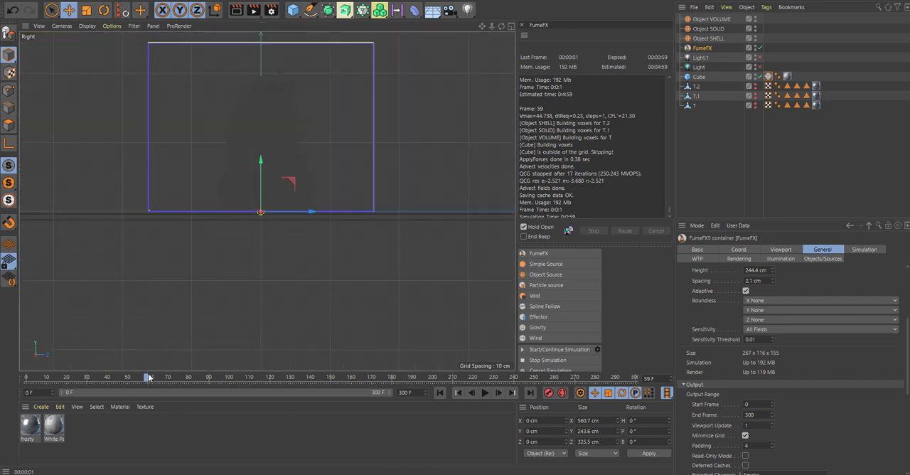
{"action": "middle_click", "coordinate": [195, 128]}
{"action": "middle_click", "coordinate": [195, 128]}
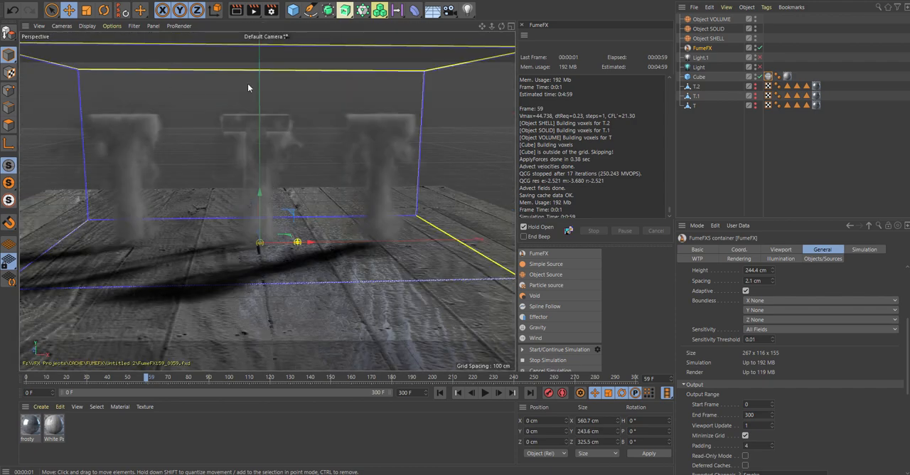
{"action": "left_click_drag", "start_coordinate": [501, 26], "coordinate": [505, 26]}
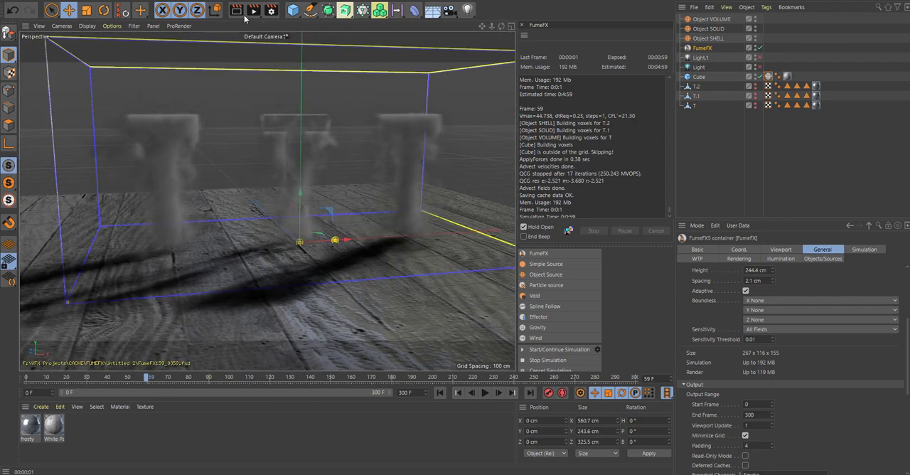
{"action": "key", "text": "ctrl+r"}
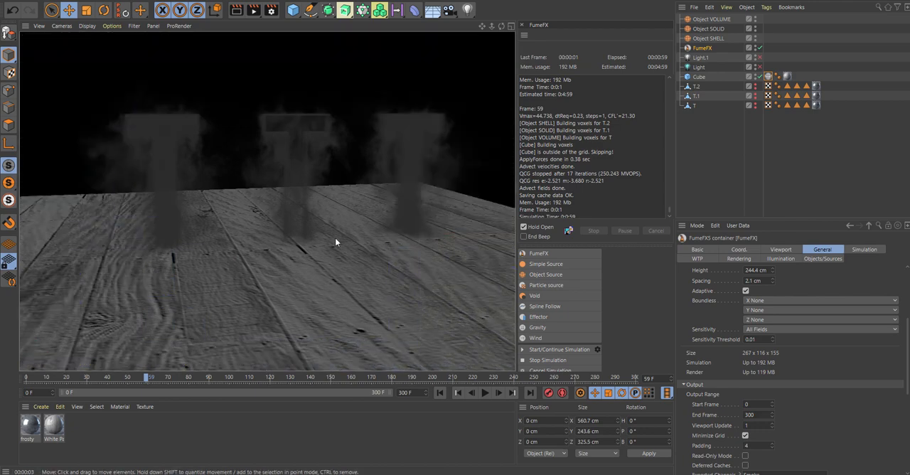
{"action": "left_click", "coordinate": [335, 238]}
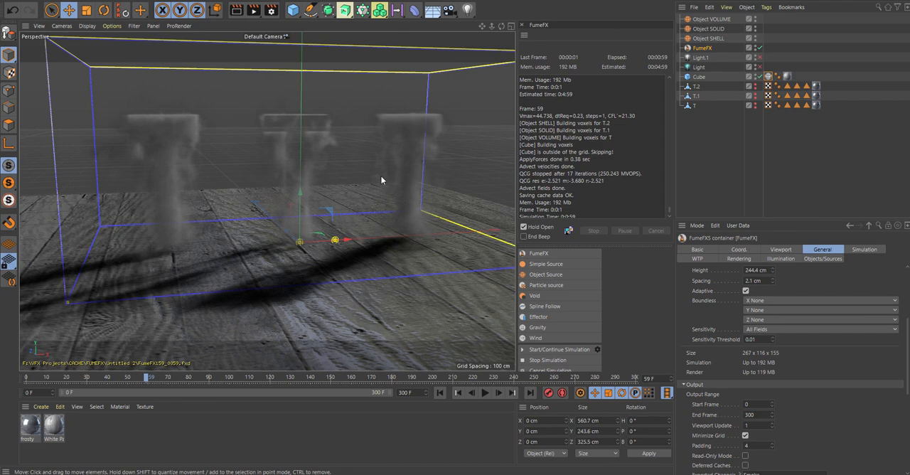
- Show the letter object T in the viewport and return the timeline to frame 0
{"action": "left_click", "coordinate": [754, 103]}
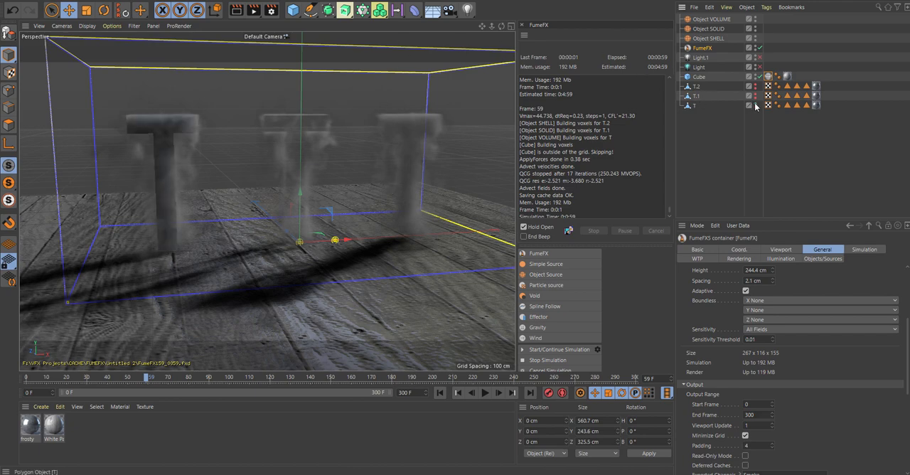
{"action": "middle_click", "coordinate": [299, 137]}
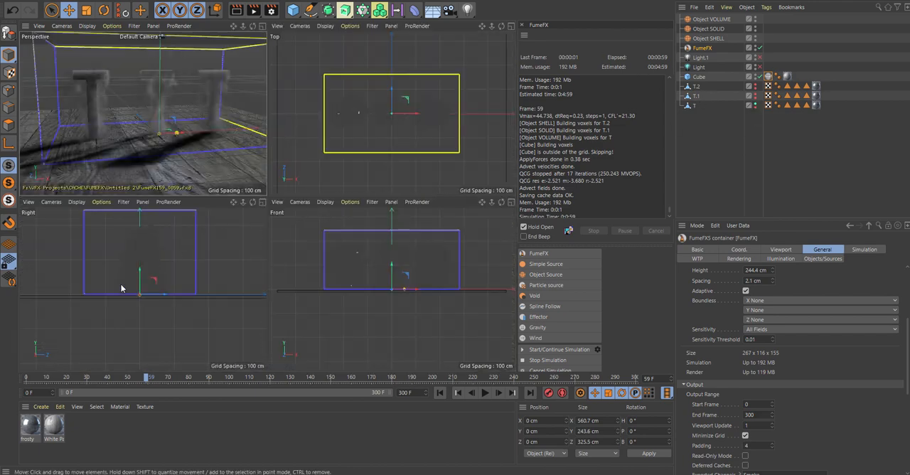
{"action": "left_click_drag", "start_coordinate": [149, 379], "coordinate": [7, 386]}
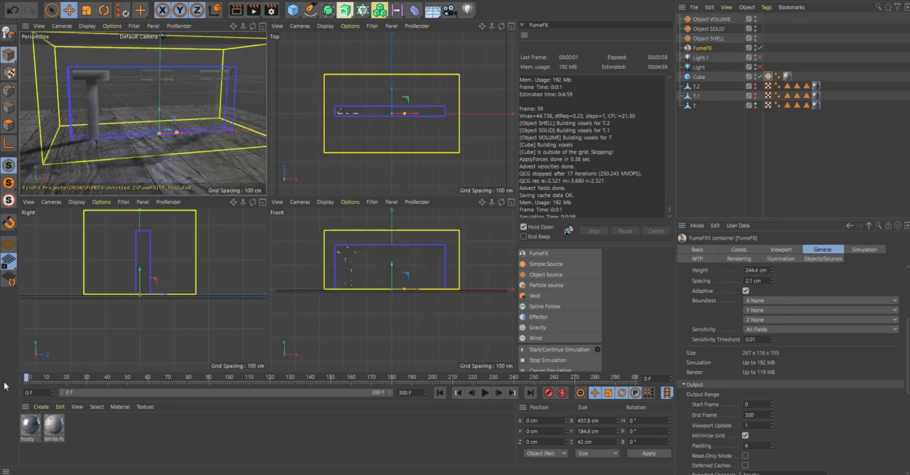
- Raise the letters T.2, T.1 and T together in the Front view to a Y position of about 13.2 cm
{"action": "scroll", "coordinate": [368, 282], "scroll_direction": "up", "scroll_amount": 5}
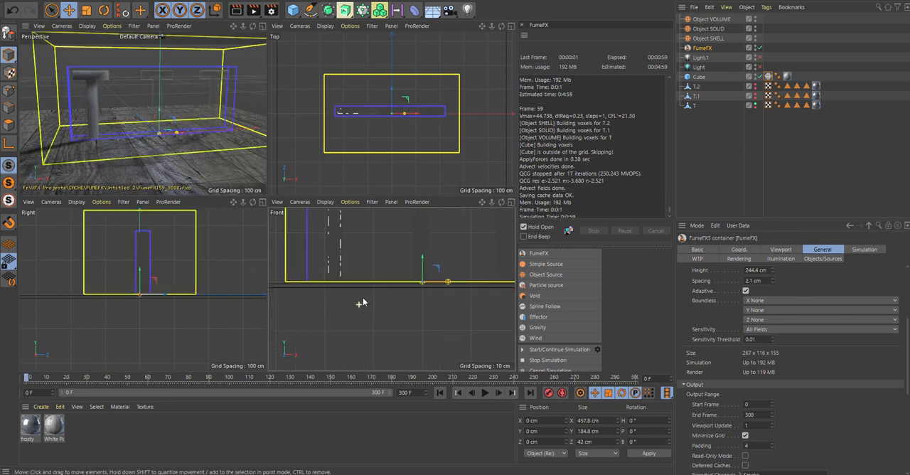
{"action": "middle_click", "coordinate": [362, 296]}
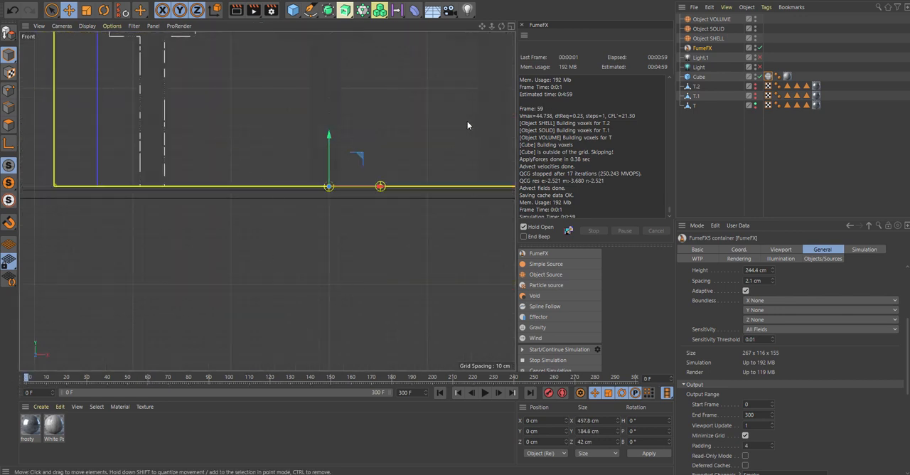
{"action": "left_click_drag", "start_coordinate": [491, 27], "coordinate": [464, 50]}
{"action": "left_click", "coordinate": [699, 88]}
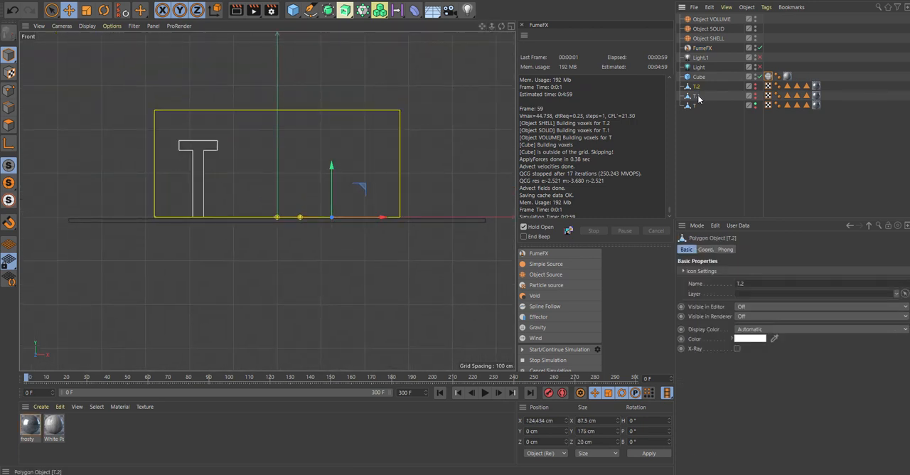
{"action": "left_click", "coordinate": [697, 95], "text": "ctrl"}
{"action": "left_click", "coordinate": [695, 105], "text": "ctrl"}
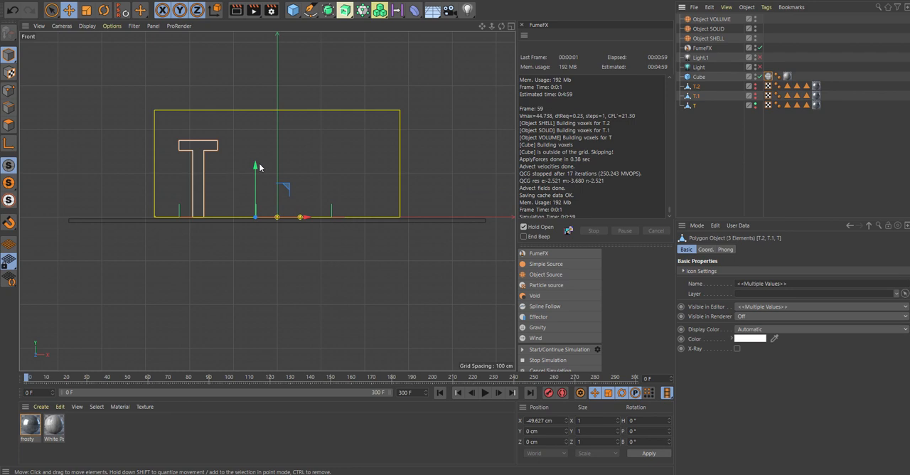
{"action": "left_click_drag", "start_coordinate": [256, 165], "coordinate": [254, 162]}
{"action": "scroll", "coordinate": [256, 212], "scroll_direction": "up", "scroll_amount": 3}
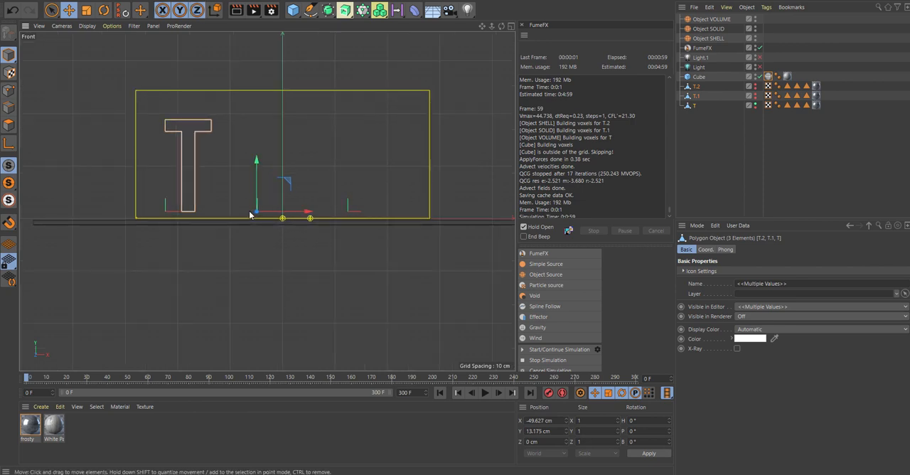
- Raise the floor Cube along Y only to about 1 cm so it overlaps the FumeFX container's base
{"action": "left_click", "coordinate": [699, 77]}
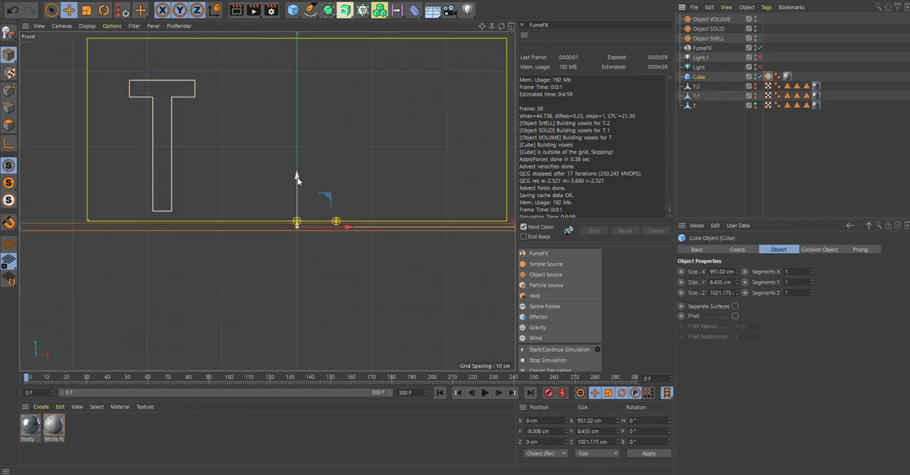
{"action": "key", "text": "x"}
{"action": "key", "text": "z"}
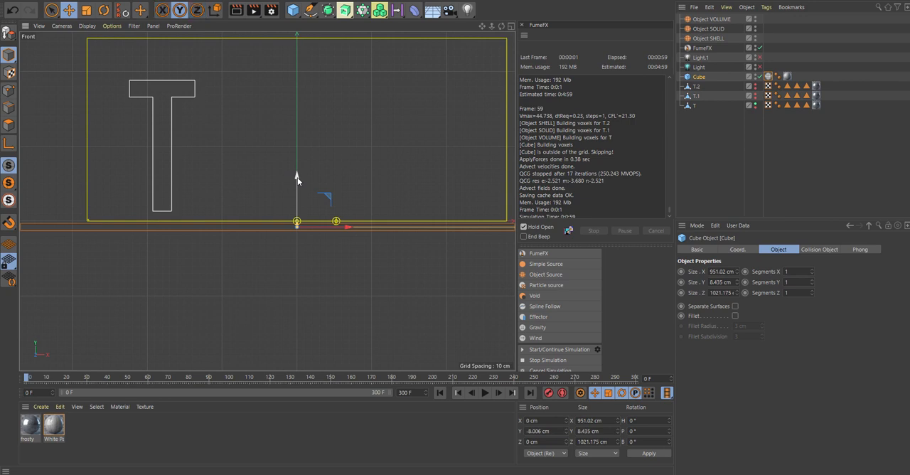
{"action": "left_click_drag", "start_coordinate": [297, 177], "coordinate": [298, 171]}
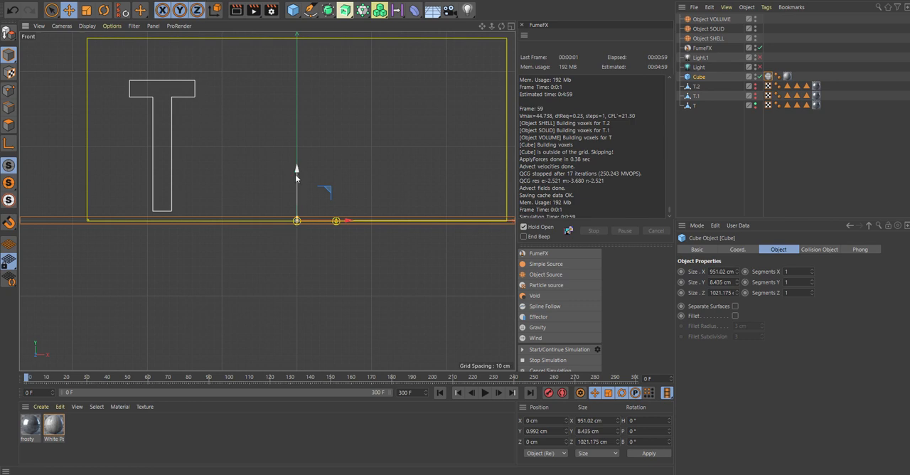
- Return to the perspective view and hide the letter object T
{"action": "middle_click", "coordinate": [304, 156]}
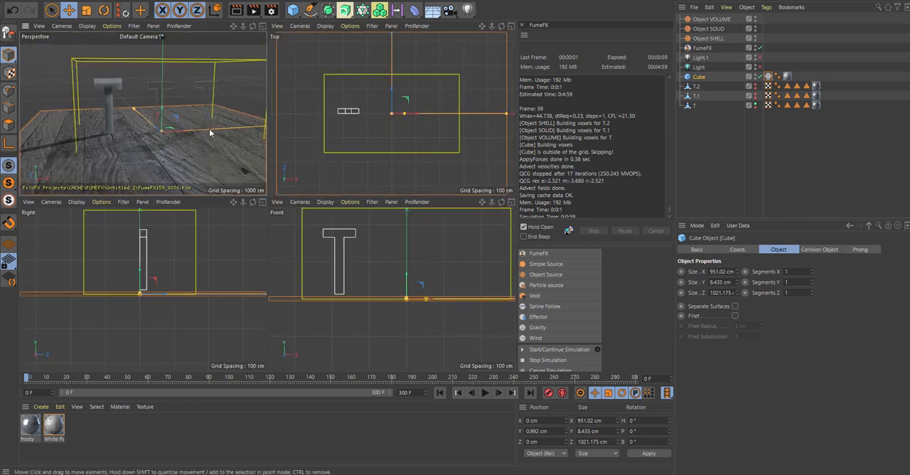
{"action": "middle_click", "coordinate": [209, 128]}
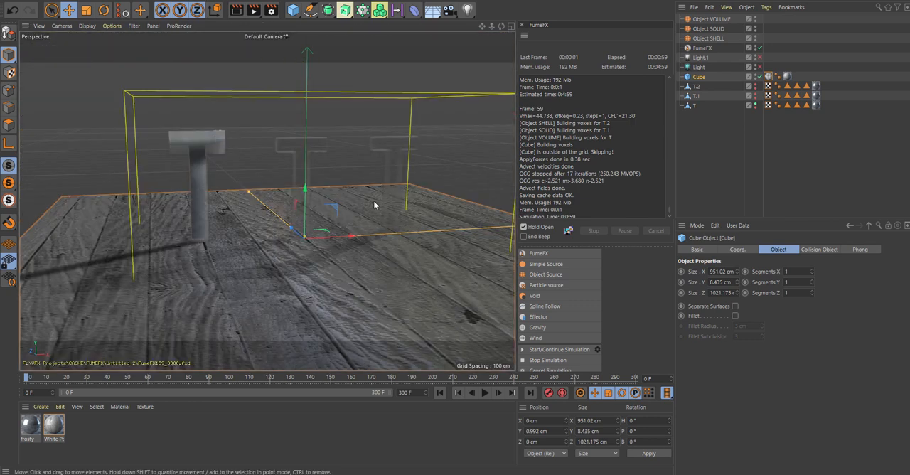
{"action": "left_click", "coordinate": [754, 104]}
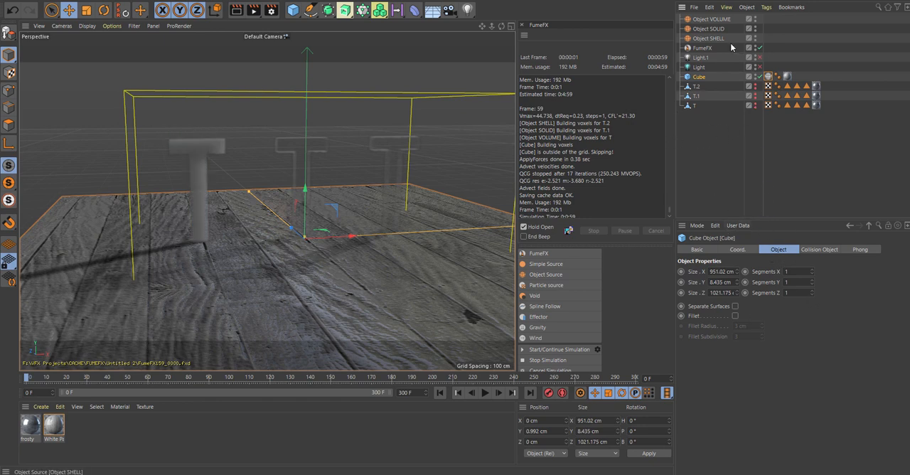
- Show the FumeFX container's Smoke rendering settings with the Rendering Parameters and Fire groups collapsed
{"action": "left_click", "coordinate": [704, 48]}
{"action": "left_click", "coordinate": [738, 259]}
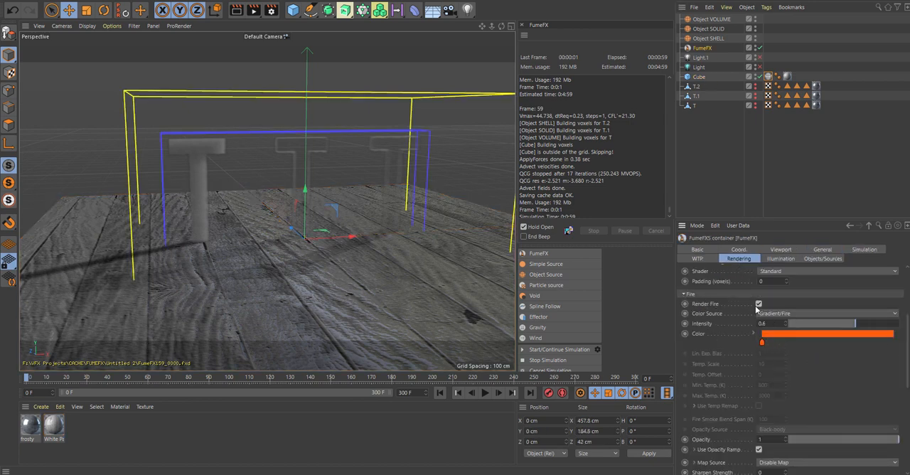
{"action": "left_click", "coordinate": [684, 293]}
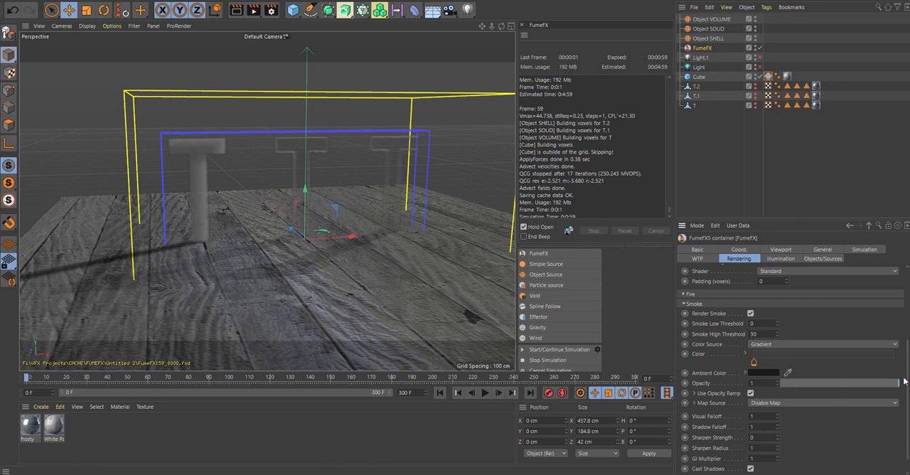
{"action": "scroll", "coordinate": [904, 381], "scroll_direction": "down", "scroll_amount": 2}
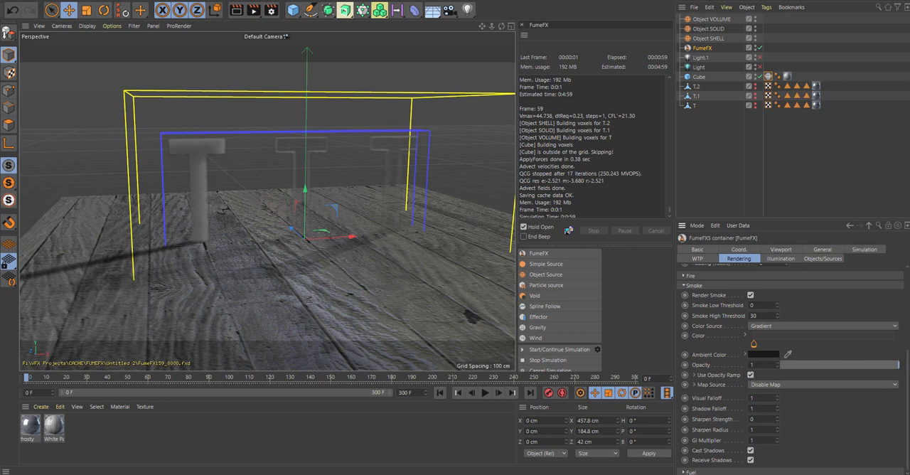
{"action": "left_click_drag", "start_coordinate": [907, 395], "coordinate": [906, 302]}
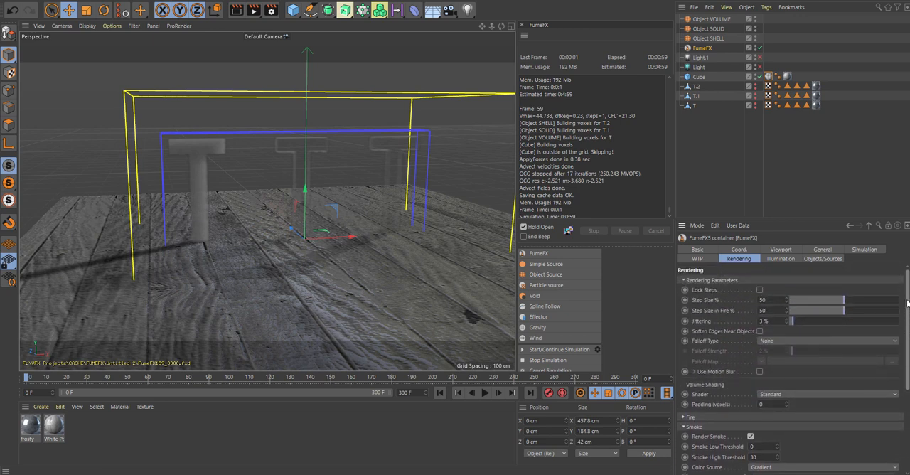
{"action": "left_click", "coordinate": [683, 279]}
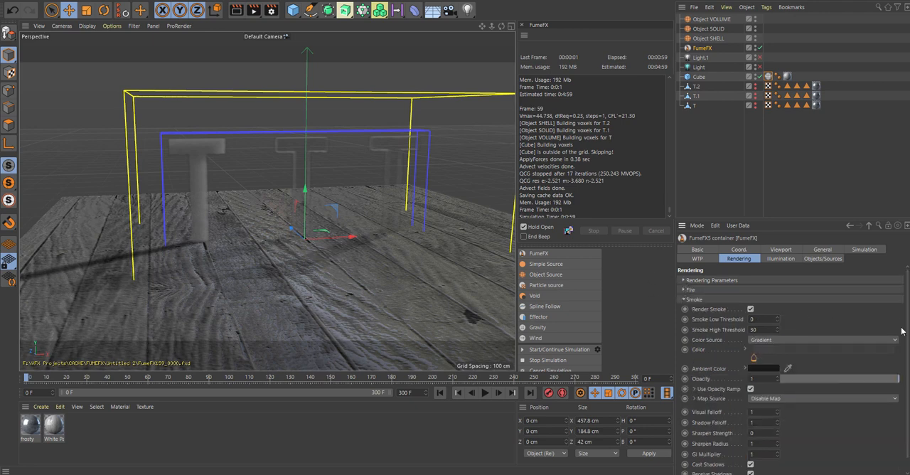
{"action": "left_click_drag", "start_coordinate": [907, 332], "coordinate": [908, 360]}
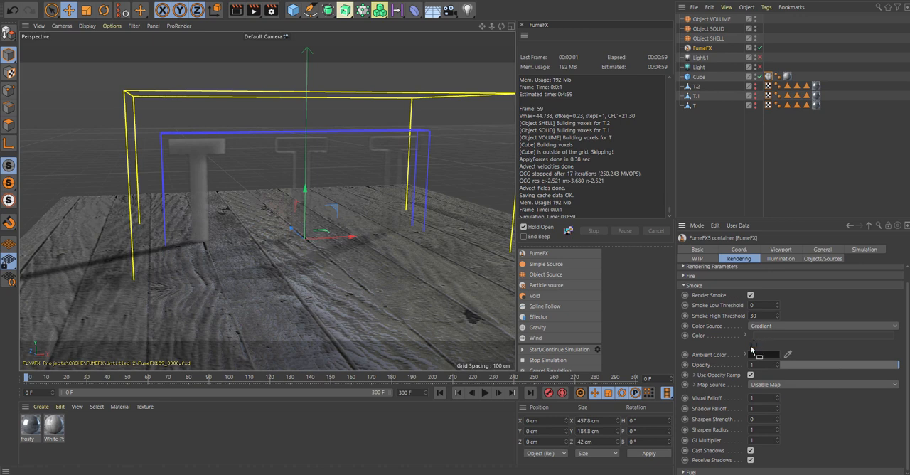
- Recolour the smoke gradient's knot to a muted teal with hue 185° and saturation 47%
{"action": "double_click", "coordinate": [753, 344]}
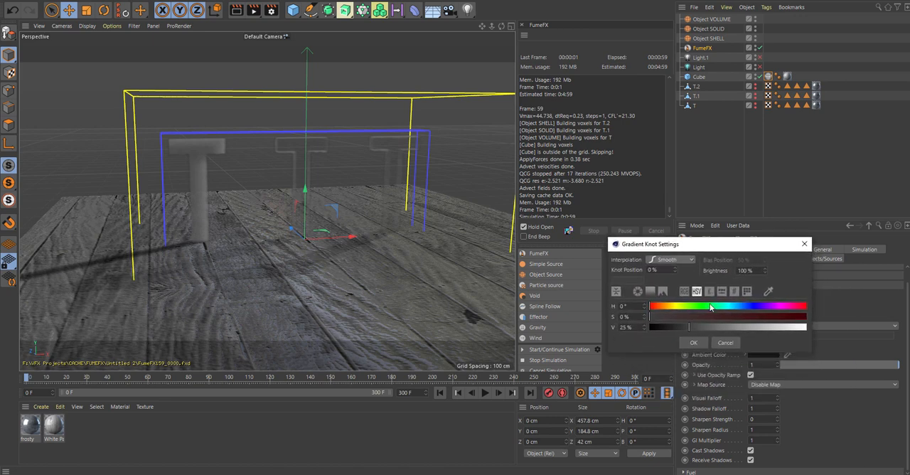
{"action": "left_click", "coordinate": [730, 305]}
{"action": "left_click", "coordinate": [724, 316]}
{"action": "left_click", "coordinate": [719, 326]}
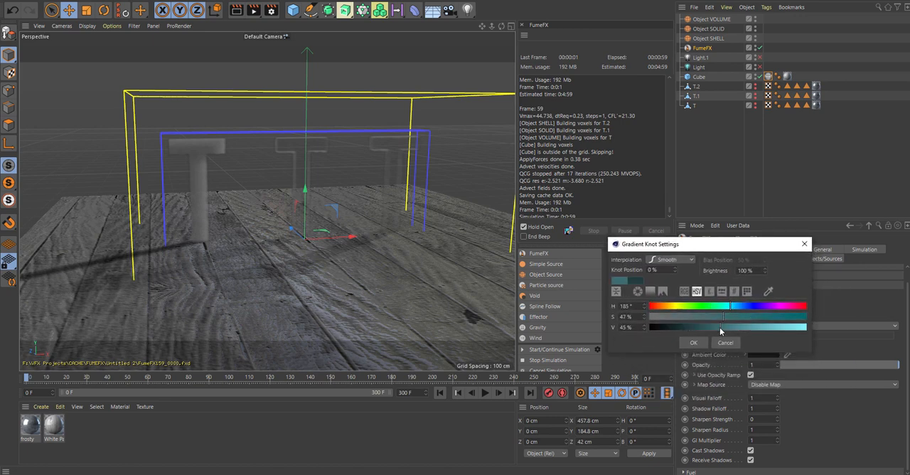
{"action": "left_click_drag", "start_coordinate": [719, 330], "coordinate": [713, 331]}
{"action": "left_click", "coordinate": [702, 341]}
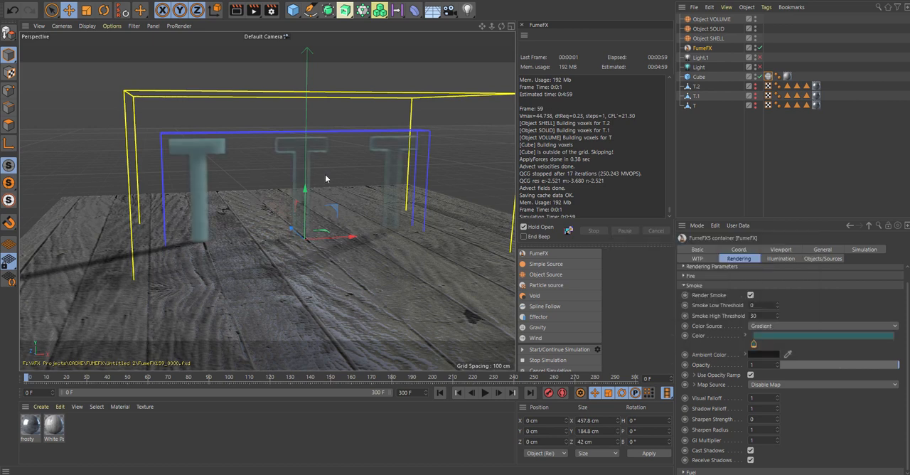
- Simulate the recoloured smoke up to frame 37, stop the simulation and test-render the perspective view
{"action": "left_click", "coordinate": [526, 350]}
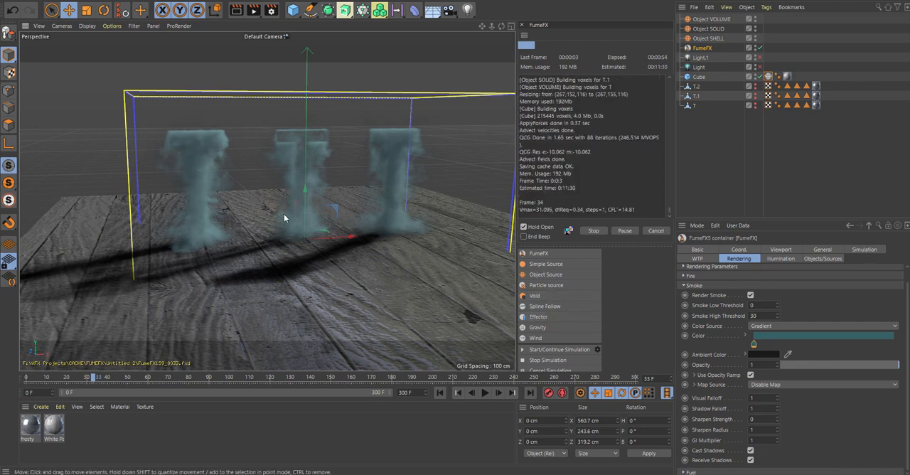
{"action": "right_click_drag", "start_coordinate": [284, 214], "coordinate": [356, 216], "text": "alt"}
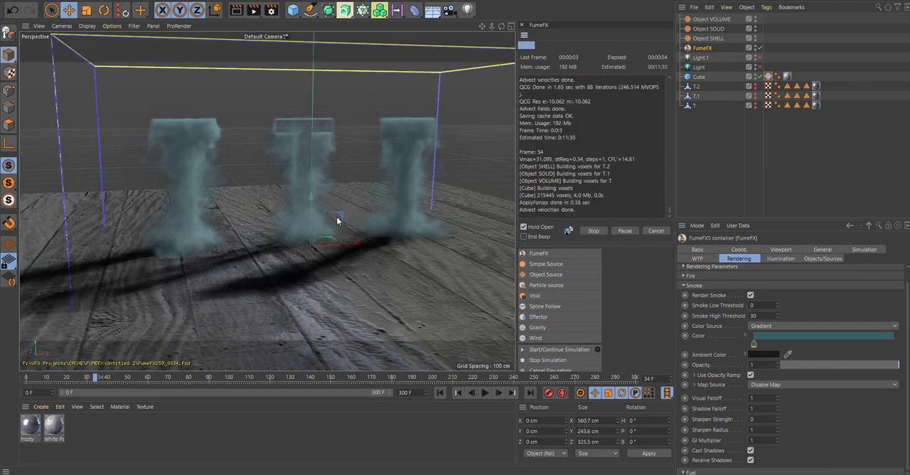
{"action": "left_click_drag", "start_coordinate": [341, 219], "coordinate": [375, 214], "text": "alt"}
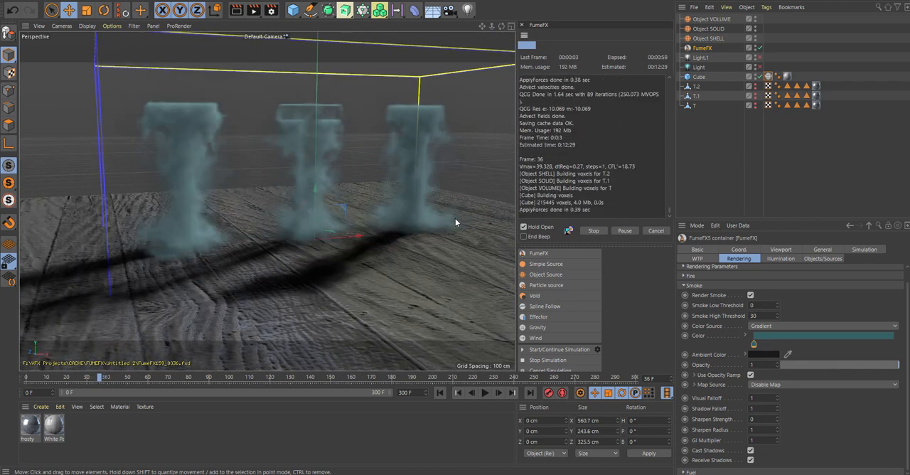
{"action": "left_click", "coordinate": [593, 231]}
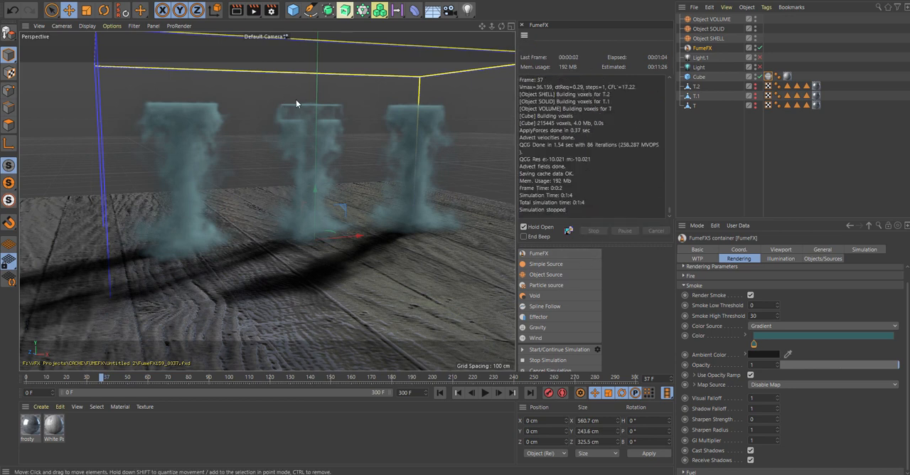
{"action": "left_click", "coordinate": [238, 16]}
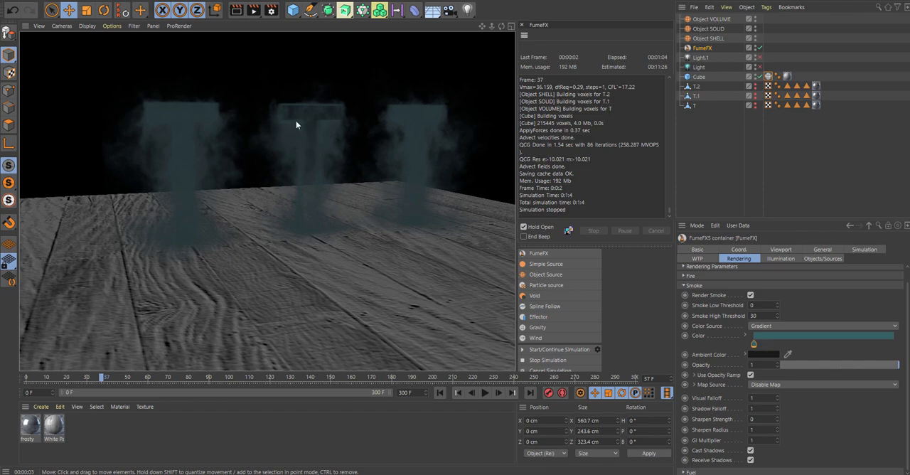
{"action": "left_click", "coordinate": [210, 189]}
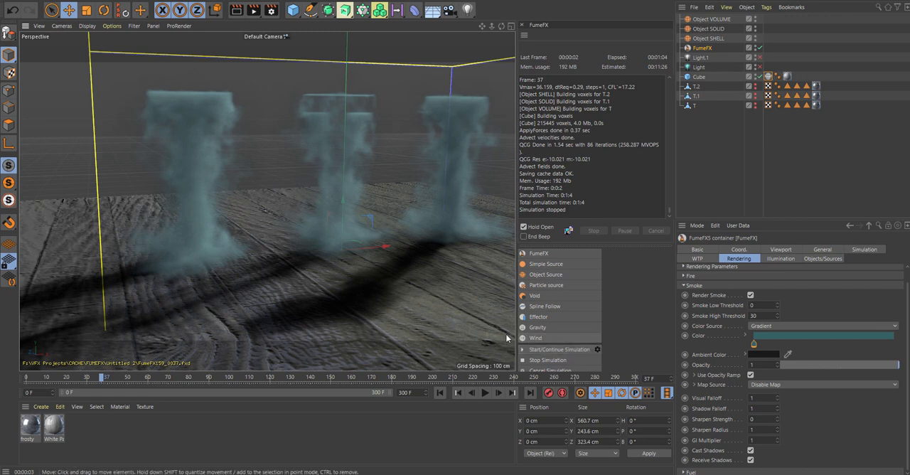
- Add a FumeFX Wind object and check for it in the container's list of objects and sources
{"action": "left_click", "coordinate": [537, 338]}
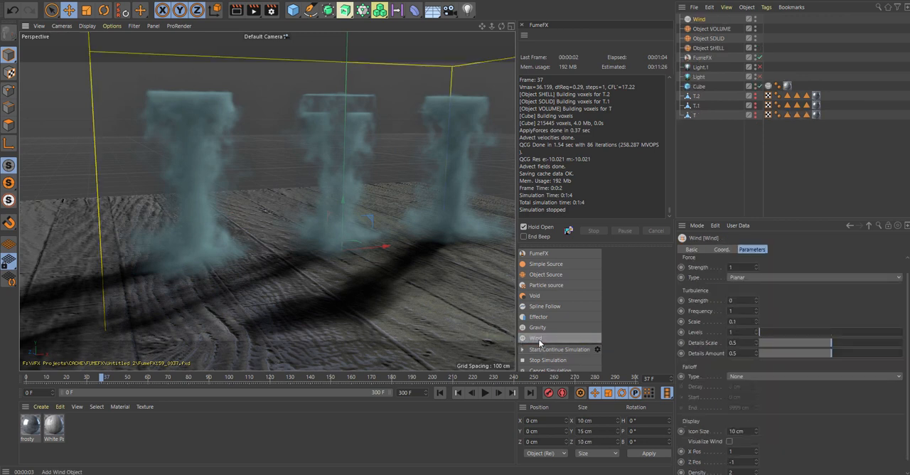
{"action": "left_click", "coordinate": [702, 57]}
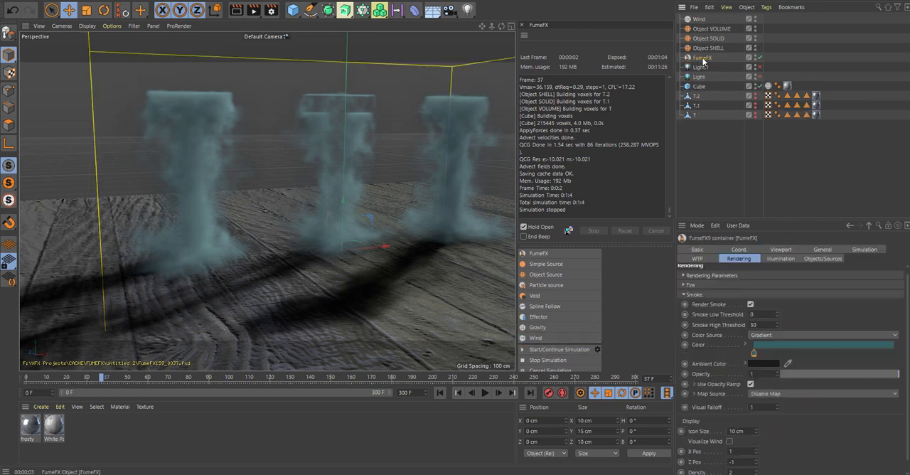
{"action": "left_click", "coordinate": [818, 258]}
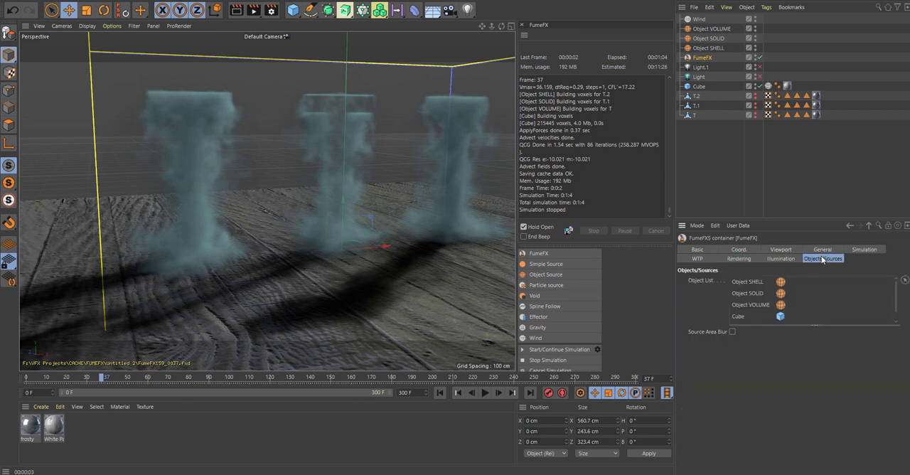
{"action": "scroll", "coordinate": [855, 317], "scroll_direction": "down", "scroll_amount": 1}
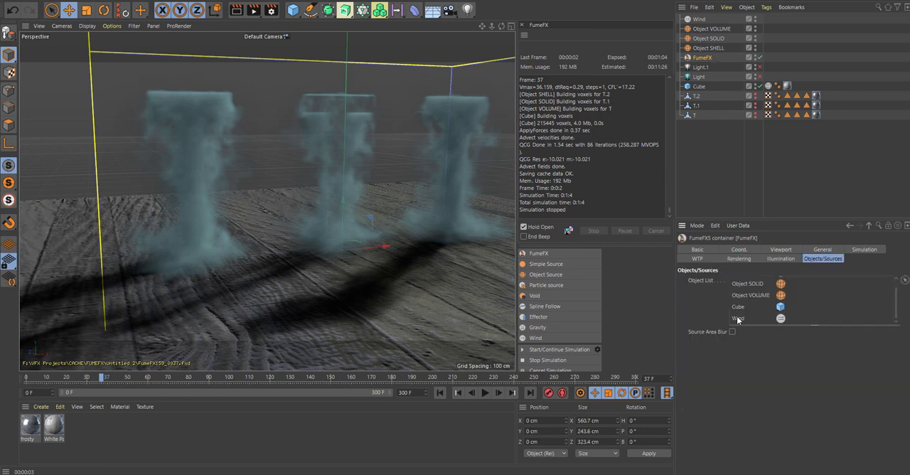
- Move the Wind to about X -148 cm, enlarge its icon to about 41 cm and bank it about 55° so it points diagonally upward
{"action": "left_click", "coordinate": [699, 19]}
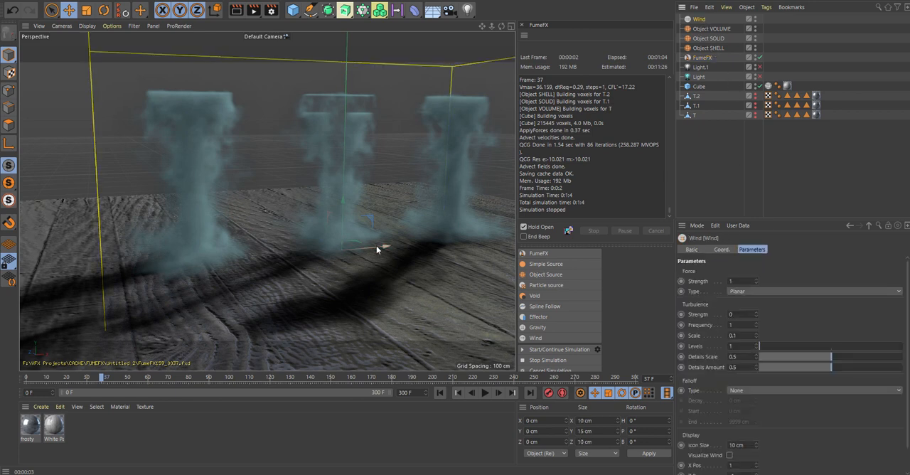
{"action": "key", "text": "t"}
{"action": "left_click_drag", "start_coordinate": [282, 198], "coordinate": [429, 198]}
{"action": "key", "text": "r"}
{"action": "left_click_drag", "start_coordinate": [229, 237], "coordinate": [266, 249]}
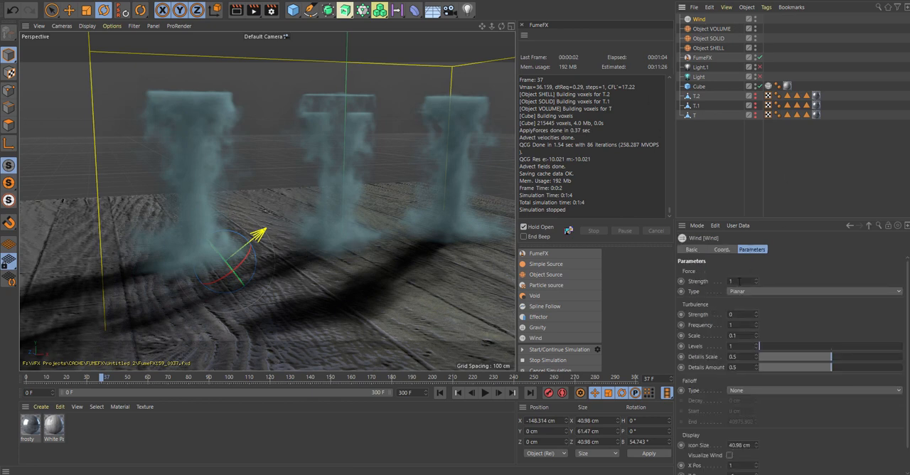
- Keyframe the Wind's force Strength at 0 on frame 0 and again on frame 18
{"action": "double_click", "coordinate": [728, 281]}
{"action": "left_click_drag", "start_coordinate": [104, 379], "coordinate": [26, 379]}
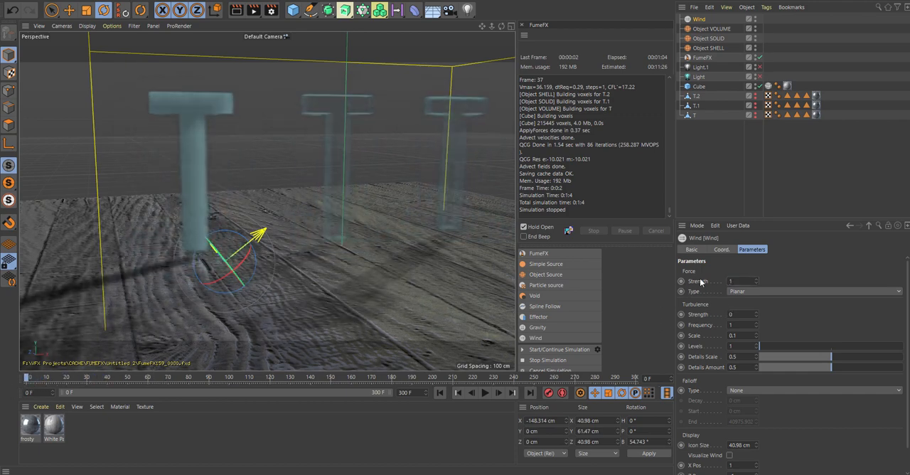
{"action": "left_click_drag", "start_coordinate": [733, 281], "coordinate": [695, 285]}
{"action": "left_click", "coordinate": [681, 281]}
{"action": "left_click_drag", "start_coordinate": [31, 380], "coordinate": [63, 381]}
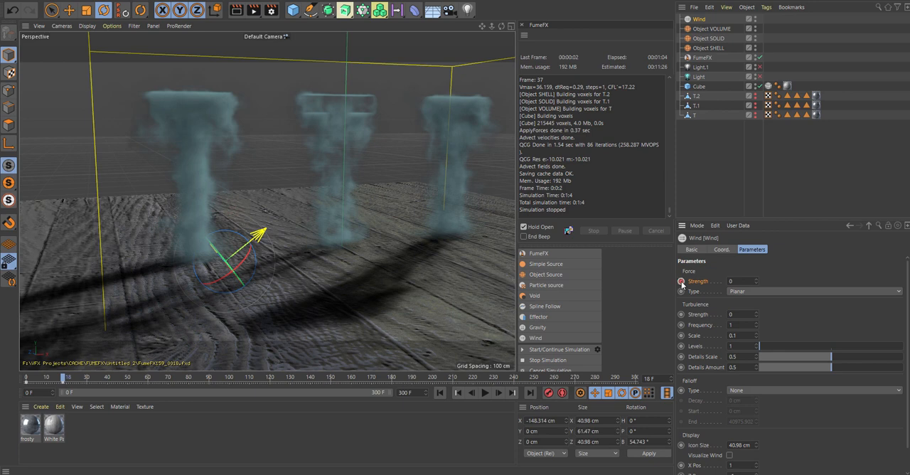
- Keyframe the Wind's force Strength at 2.5 on frame 20
{"action": "left_click_drag", "start_coordinate": [63, 380], "coordinate": [68, 378]}
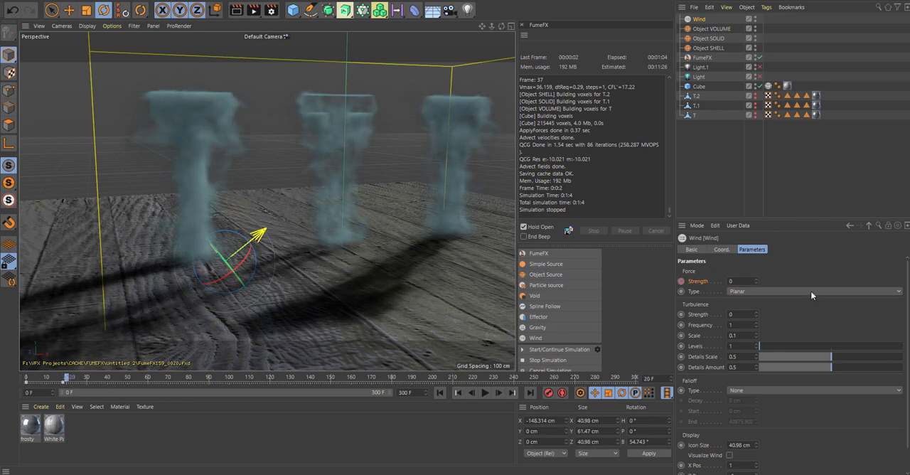
{"action": "left_click", "coordinate": [736, 280]}
{"action": "left_click", "coordinate": [681, 281]}
- Rerun the FumeFX simulation with the wind from frame 0 and stop it at frame 45
{"action": "left_click_drag", "start_coordinate": [69, 379], "coordinate": [2, 381]}
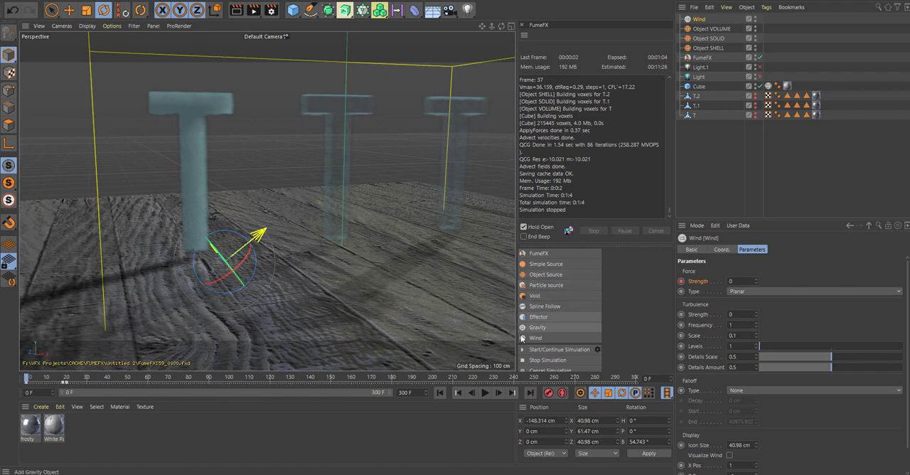
{"action": "left_click", "coordinate": [559, 349]}
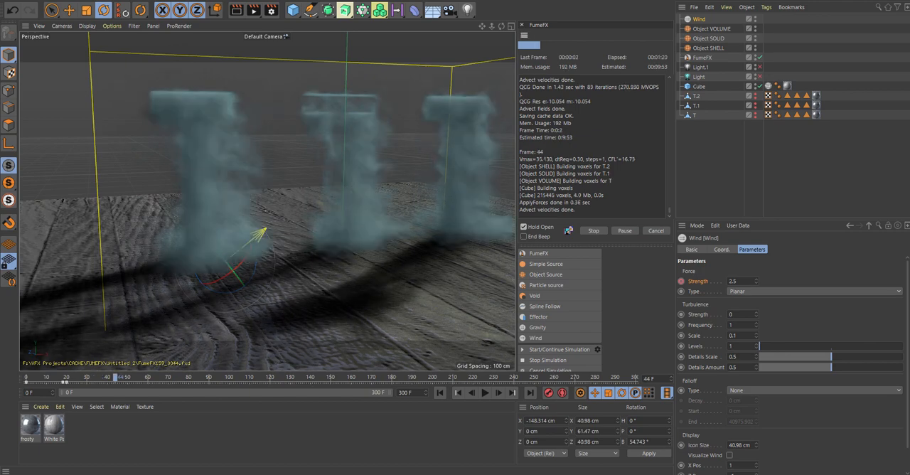
{"action": "left_click", "coordinate": [593, 230]}
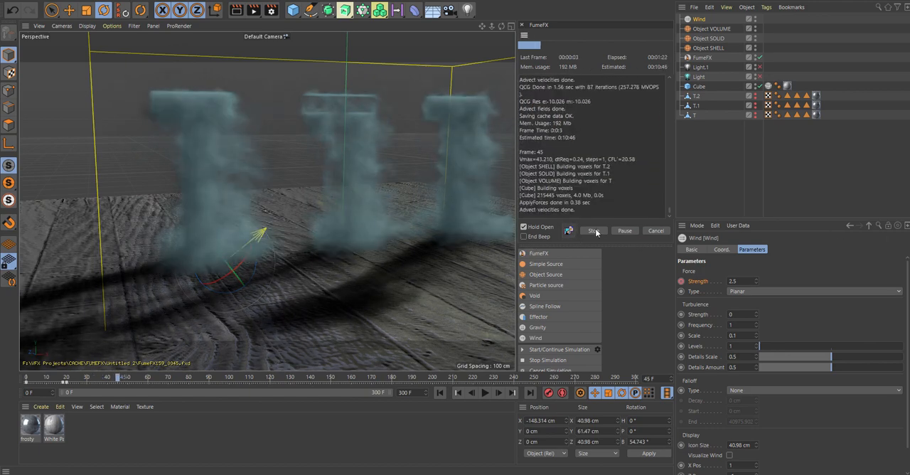
- Render the perspective view at frame 45 with the Wind deselected to examine the wind-blown smoke
{"action": "left_click", "coordinate": [235, 10]}
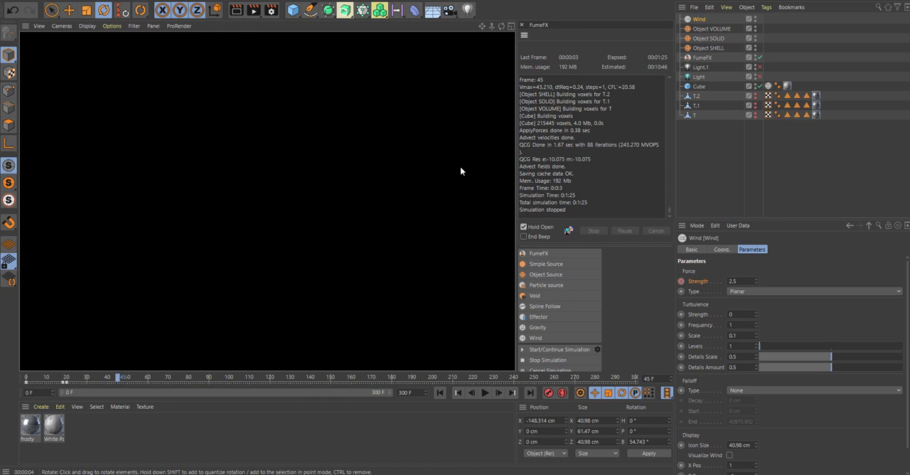
{"action": "left_click", "coordinate": [460, 168]}
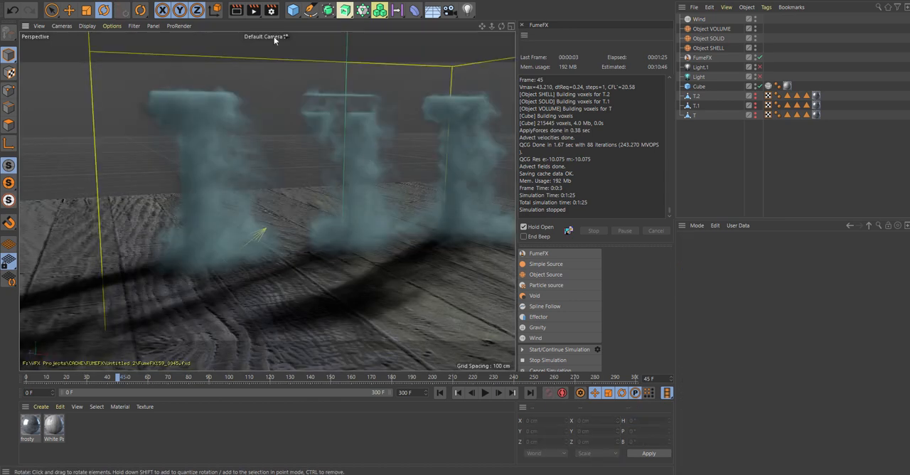
{"action": "left_click", "coordinate": [235, 11]}
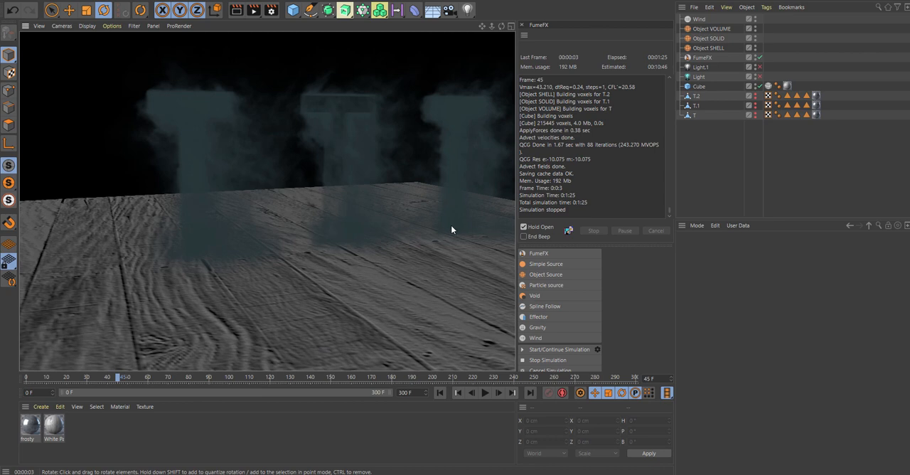
{"action": "left_click", "coordinate": [372, 282]}
- Switch to the open Walking.fbx scene, preview the character's walk animation and return to frame 0
{"action": "left_click", "coordinate": [452, 1]}
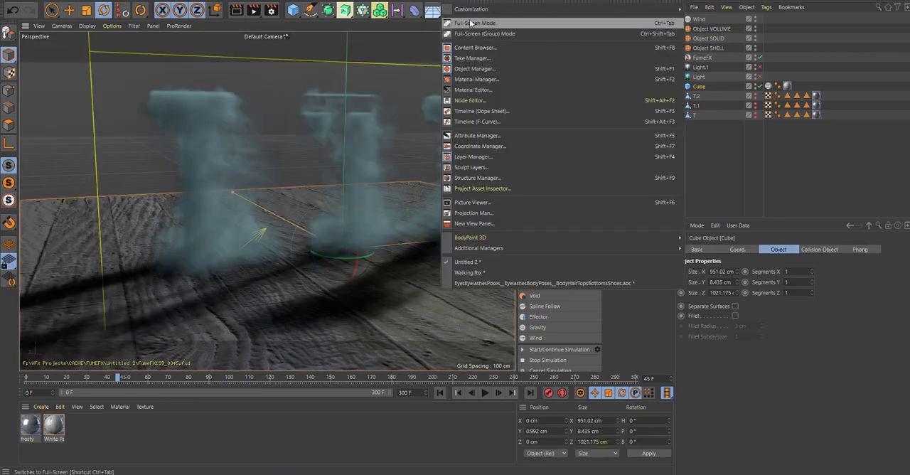
{"action": "left_click", "coordinate": [464, 278]}
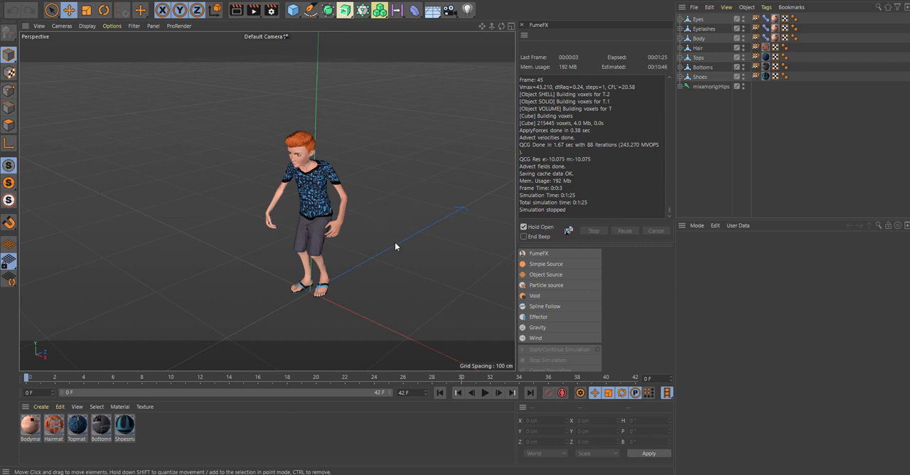
{"action": "left_click", "coordinate": [484, 393]}
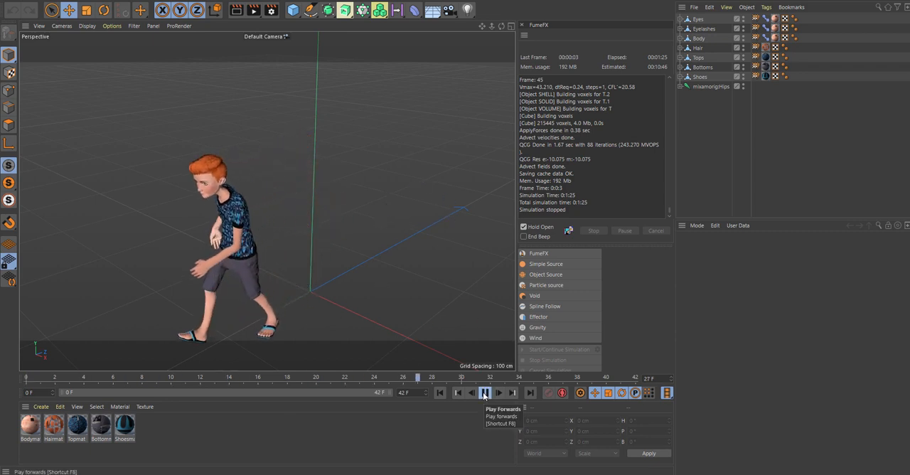
{"action": "left_click", "coordinate": [484, 392]}
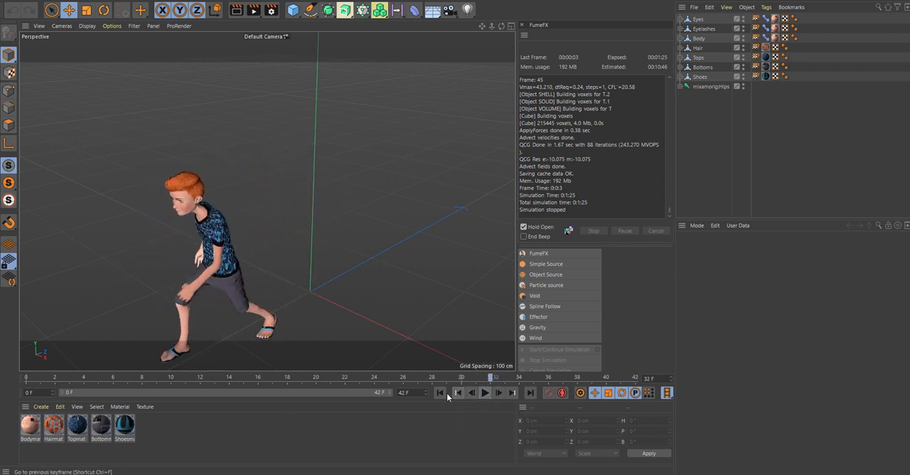
{"action": "left_click", "coordinate": [447, 393]}
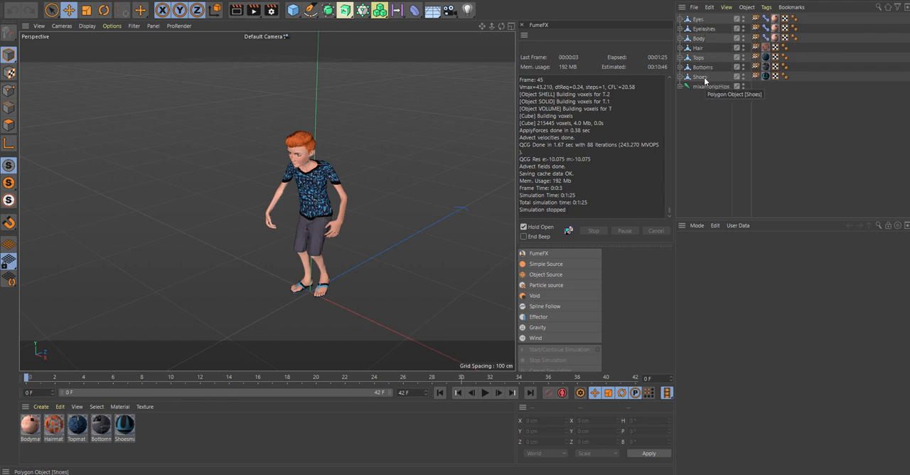
- Switch to the open scene that contains the walking character as Alembic objects
{"action": "right_click", "coordinate": [700, 21]}
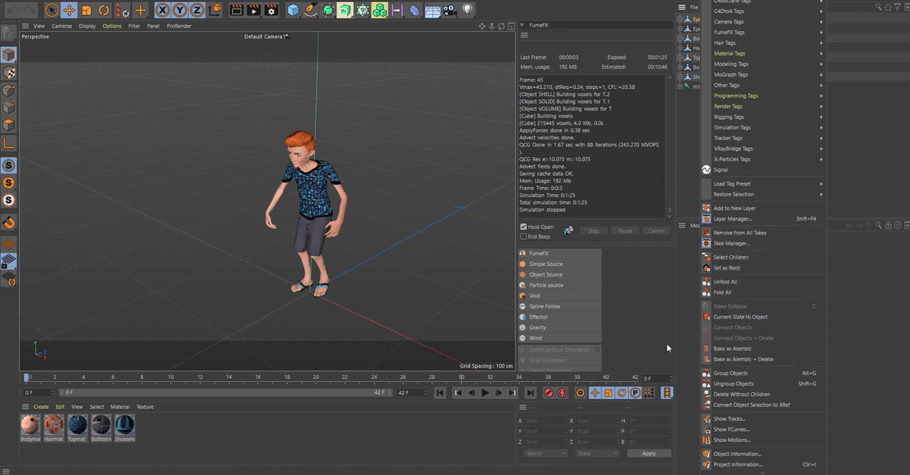
{"action": "left_click", "coordinate": [460, 1]}
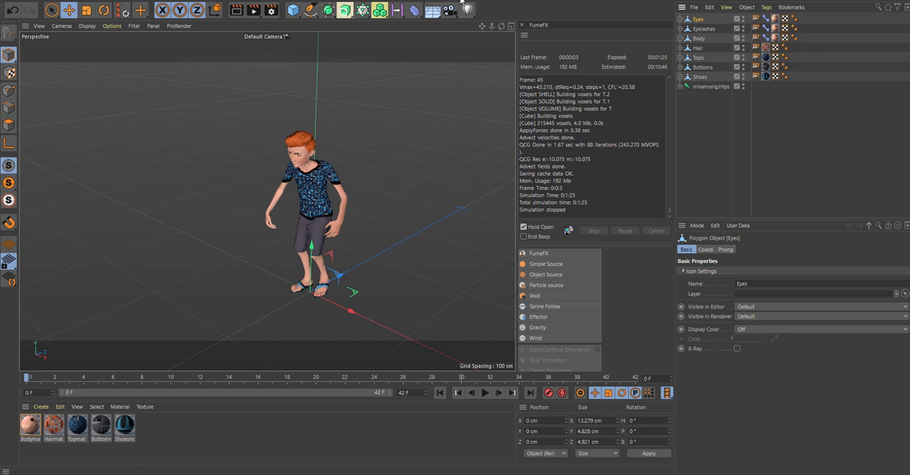
{"action": "left_click", "coordinate": [460, 1]}
{"action": "left_click", "coordinate": [488, 284]}
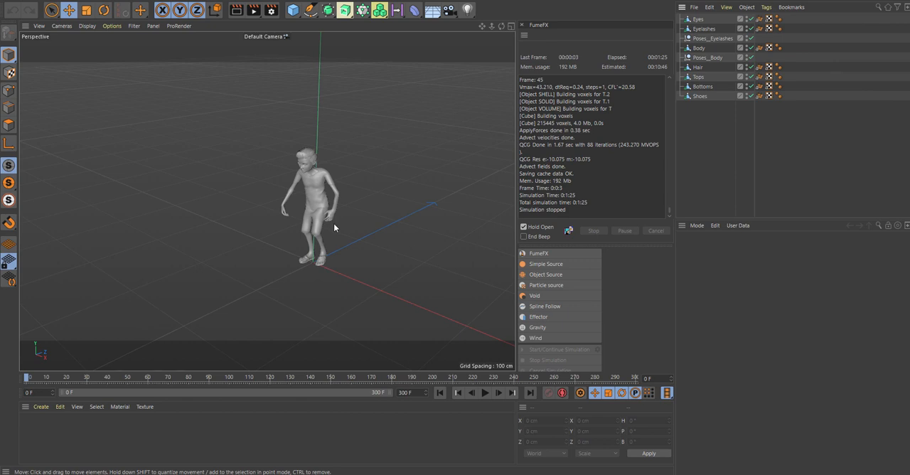
{"action": "scroll", "coordinate": [374, 238], "scroll_direction": "down", "scroll_amount": 1}
{"action": "scroll", "coordinate": [374, 245], "scroll_direction": "up", "scroll_amount": 1}
{"action": "scroll", "coordinate": [360, 240], "scroll_direction": "down", "scroll_amount": 1}
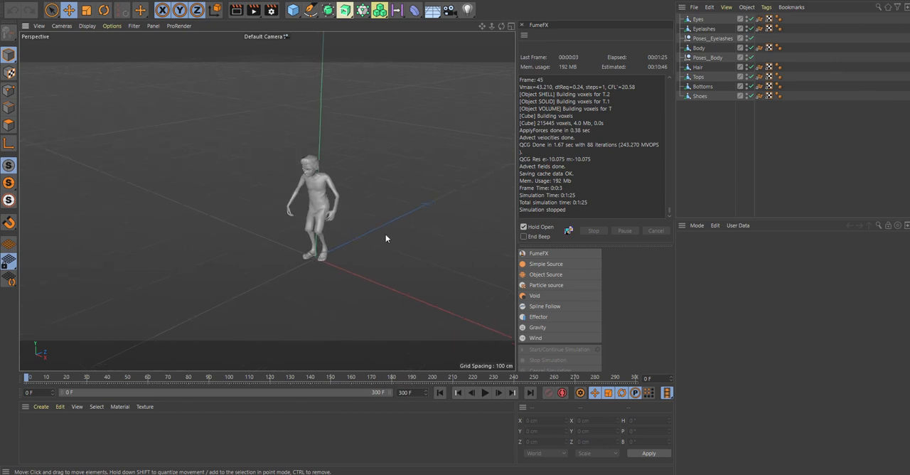
- Add a FumeFX container and preview the character's walk animation, stopping at frame 51
{"action": "left_click", "coordinate": [547, 250]}
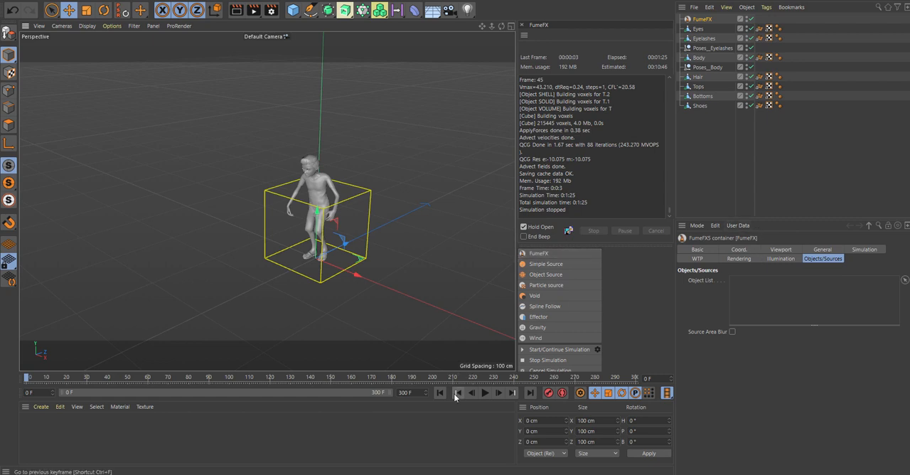
{"action": "left_click", "coordinate": [485, 392]}
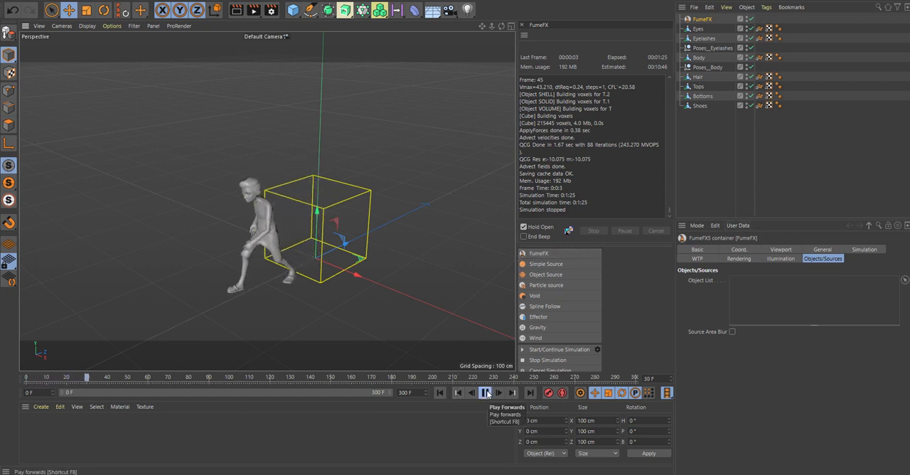
{"action": "left_click", "coordinate": [485, 393]}
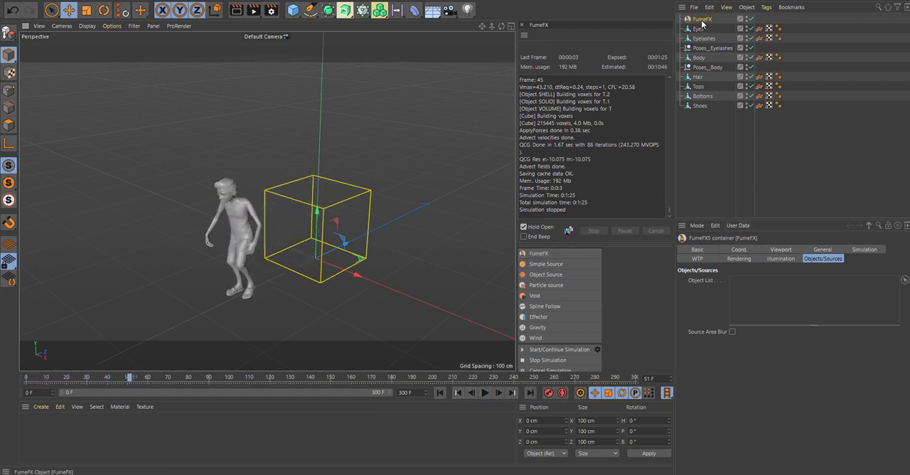
- Lengthen the FumeFX container to about 390.6 cm and move it along Z to about -124 cm
{"action": "left_click", "coordinate": [822, 250]}
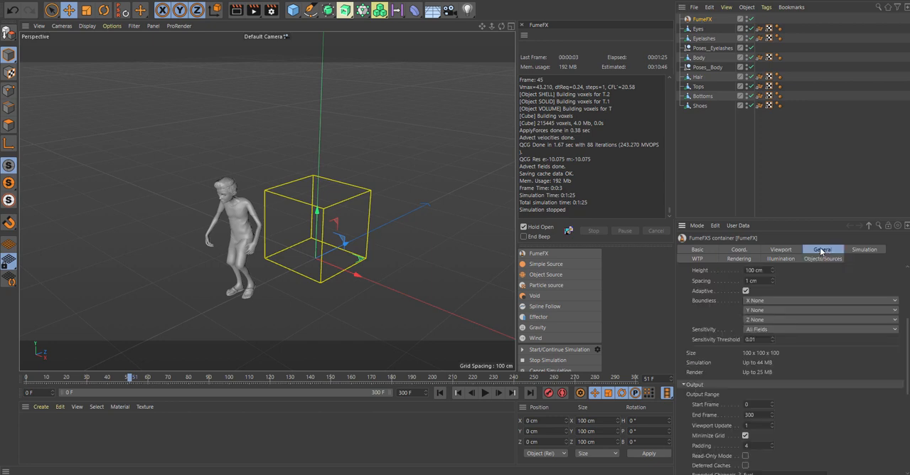
{"action": "scroll", "coordinate": [787, 365], "scroll_direction": "up", "scroll_amount": 4}
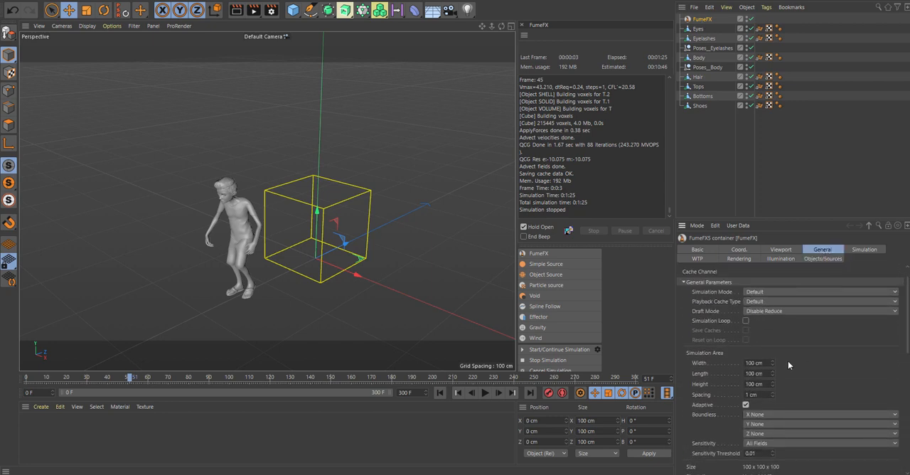
{"action": "left_click_drag", "start_coordinate": [776, 368], "coordinate": [826, 368]}
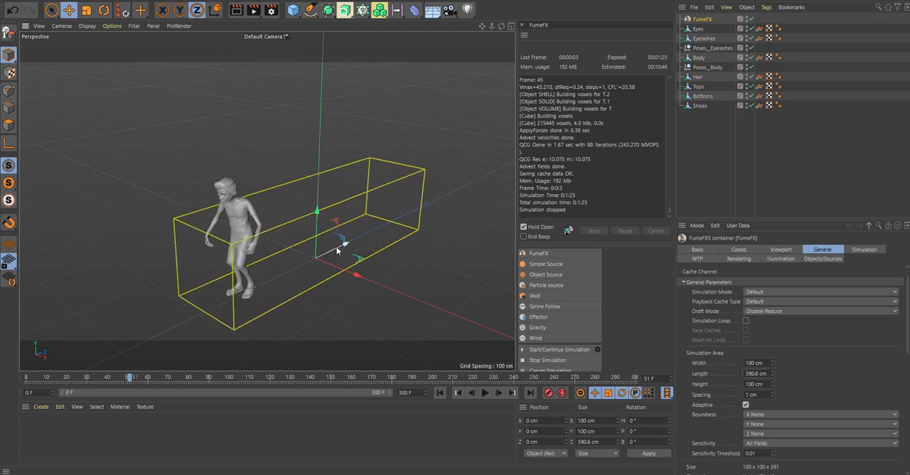
{"action": "left_click_drag", "start_coordinate": [339, 248], "coordinate": [277, 269]}
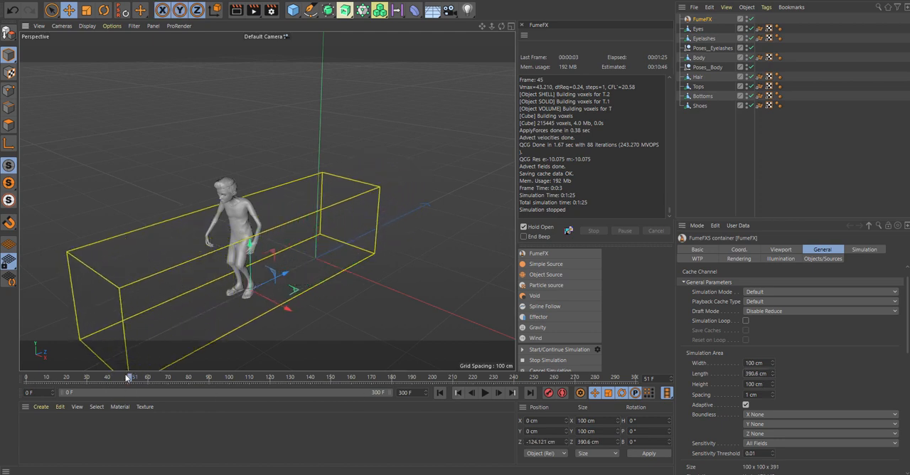
- Resize the FumeFX container at frame 60 to about 226.7 cm width, 309.7 cm length and 168.3 cm height
{"action": "left_click_drag", "start_coordinate": [111, 378], "coordinate": [148, 378]}
{"action": "mouse_move", "coordinate": [774, 375]}
{"action": "left_mouse_down"}
{"action": "mouse_move", "coordinate": [776, 388]}
{"action": "mouse_move", "coordinate": [773, 361]}
{"action": "left_mouse_up"}
{"action": "scroll", "coordinate": [686, 412], "scroll_direction": "down", "scroll_amount": 3}
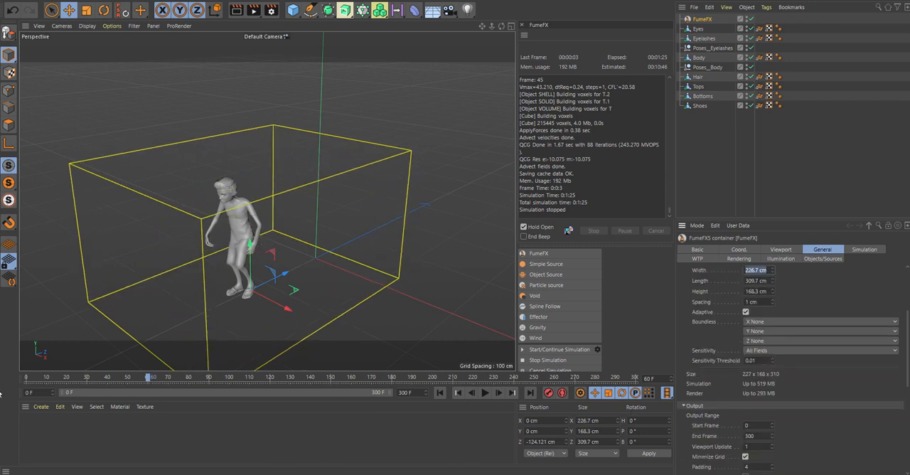
- Check the character at frames 0 and 25, narrow the FumeFX container to about 188.3 cm and review its viewport settings
{"action": "left_click_drag", "start_coordinate": [166, 390], "coordinate": [0, 390]}
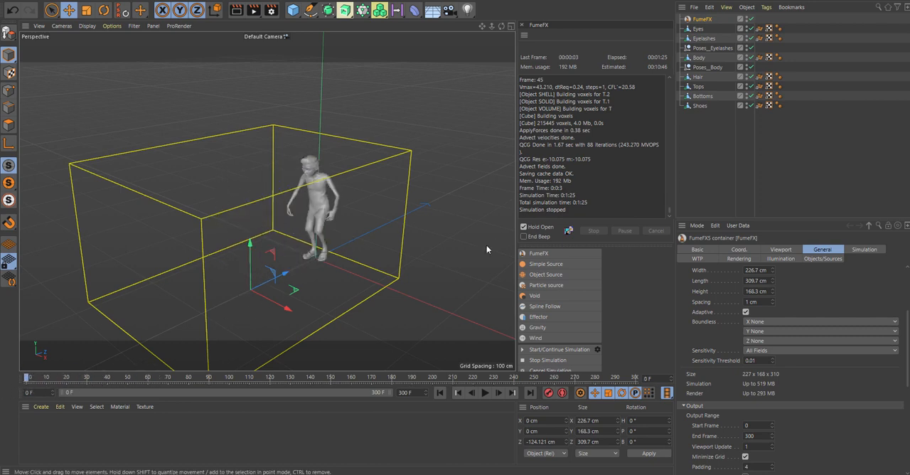
{"action": "left_click_drag", "start_coordinate": [29, 378], "coordinate": [77, 379]}
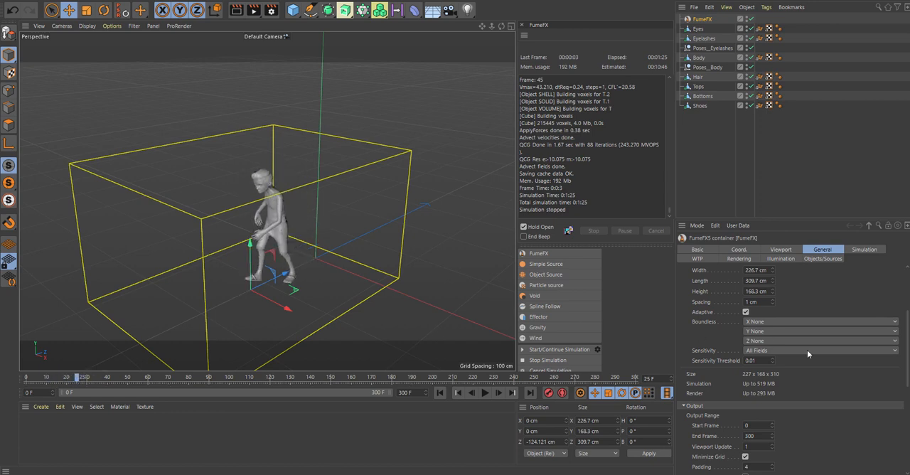
{"action": "left_click_drag", "start_coordinate": [771, 271], "coordinate": [772, 295]}
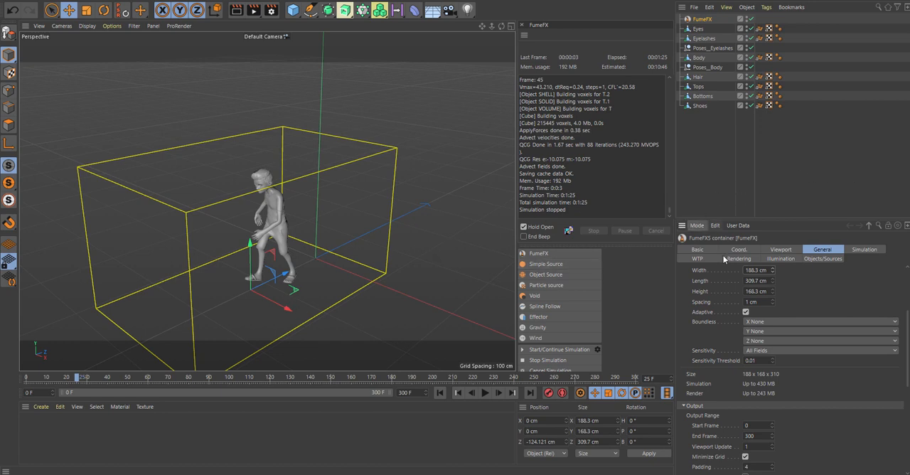
{"action": "left_click", "coordinate": [783, 250]}
{"action": "scroll", "coordinate": [746, 303], "scroll_direction": "up", "scroll_amount": 3}
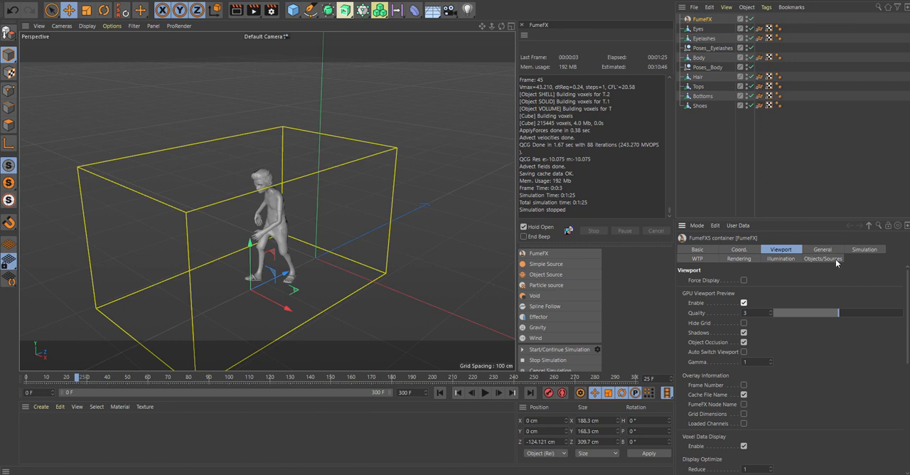
- Add a FumeFX Object Source and assign the character's Tops, Body, Hair and Shoes meshes to it
{"action": "left_click", "coordinate": [545, 274]}
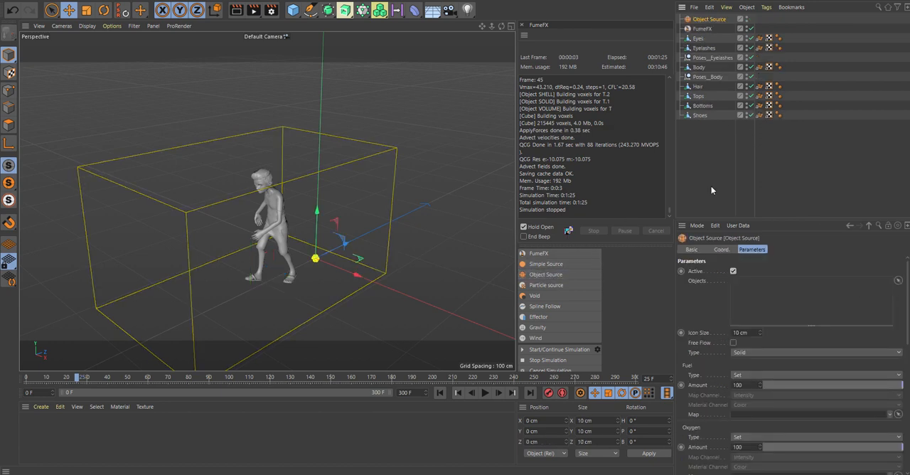
{"action": "left_click", "coordinate": [896, 281]}
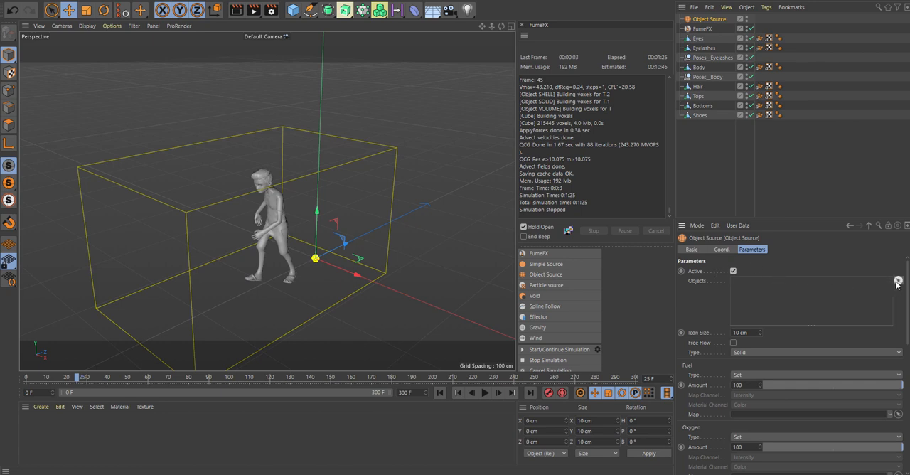
{"action": "left_click", "coordinate": [274, 213]}
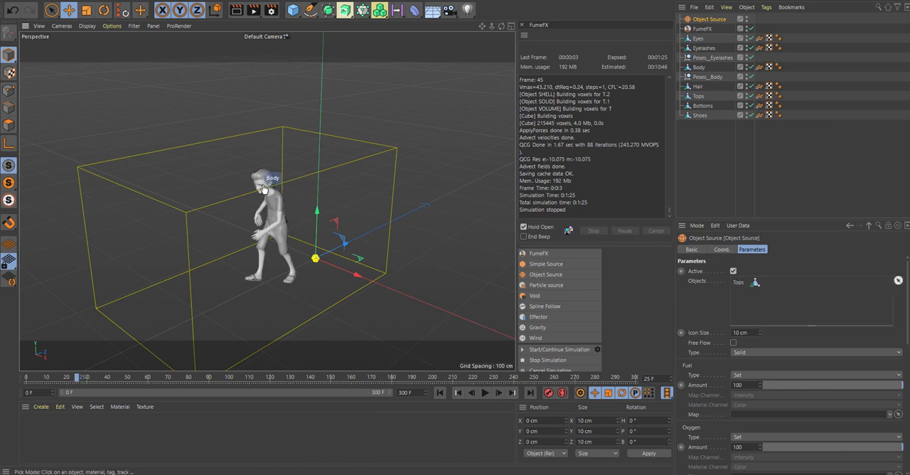
{"action": "left_click", "coordinate": [263, 188]}
{"action": "left_click", "coordinate": [264, 179]}
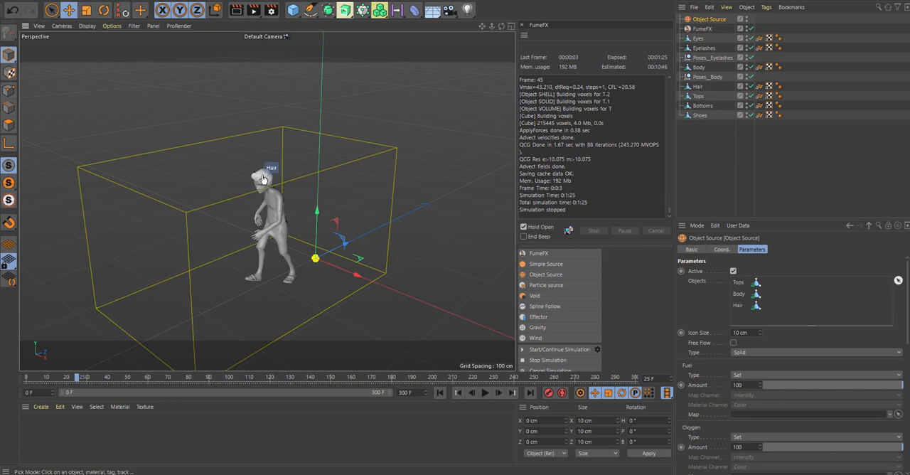
{"action": "left_click", "coordinate": [287, 285]}
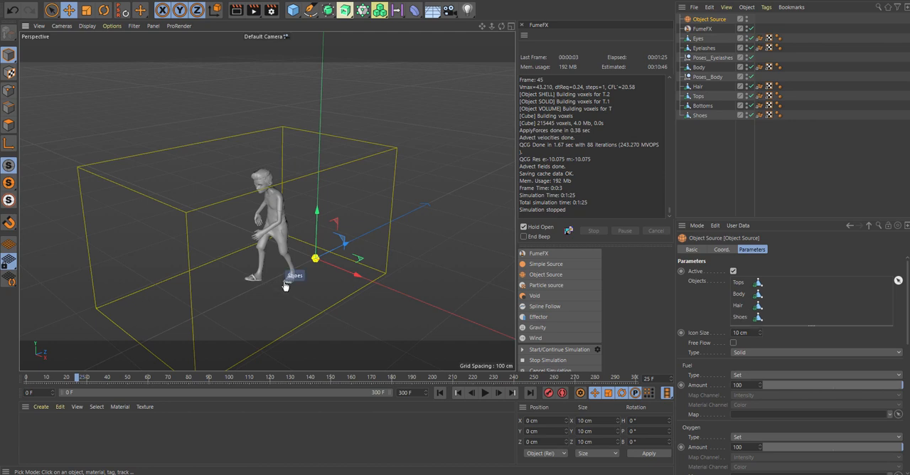
{"action": "left_click", "coordinate": [263, 189]}
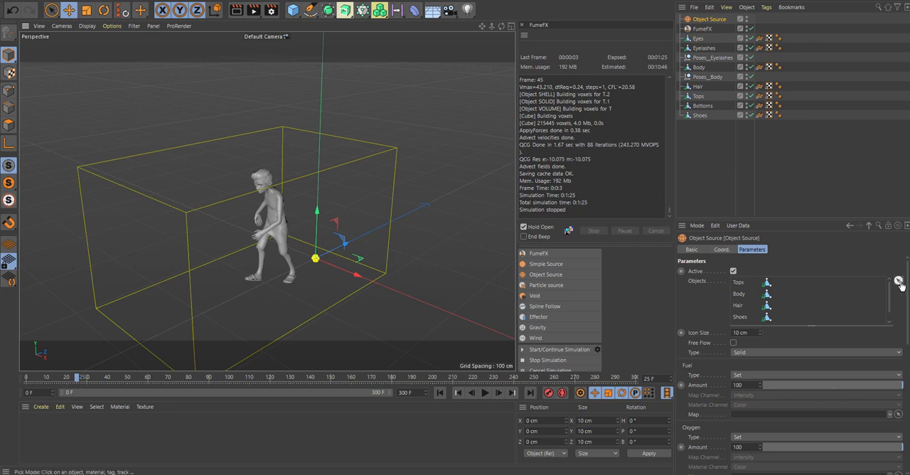
{"action": "scroll", "coordinate": [817, 341], "scroll_direction": "down", "scroll_amount": 10}
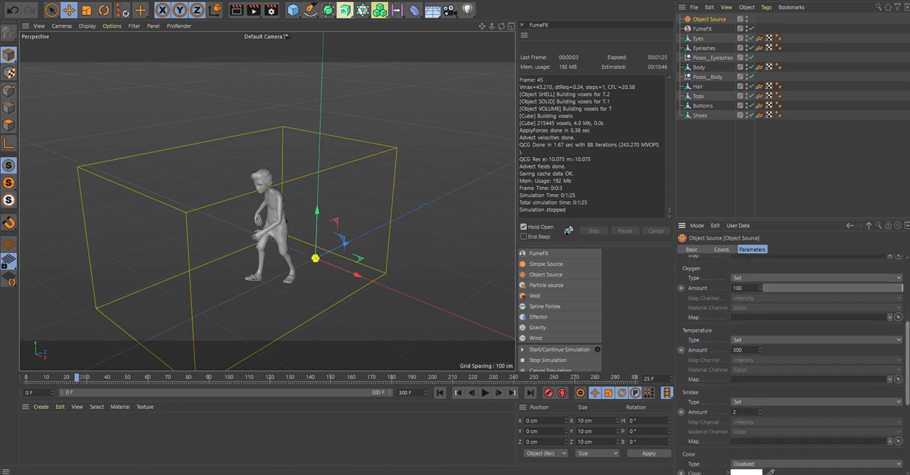
{"action": "scroll", "coordinate": [788, 341], "scroll_direction": "up", "scroll_amount": 10}
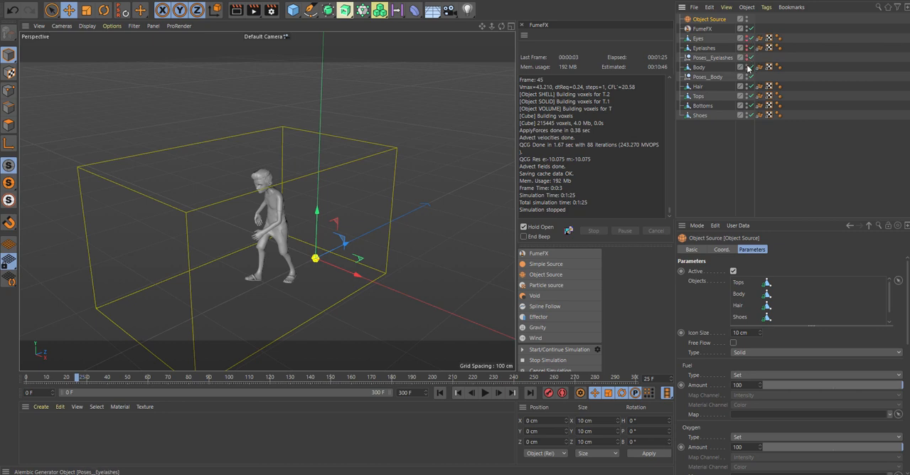
- Hide the Body, Hair, Tops, Bottoms and Shoes objects in the editor and renderer
{"action": "left_click", "coordinate": [747, 66]}
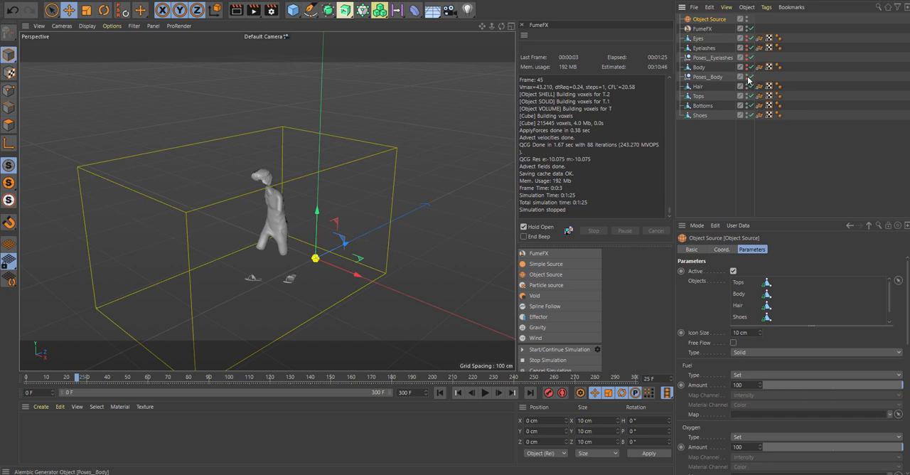
{"action": "left_click", "coordinate": [748, 86]}
{"action": "left_click", "coordinate": [747, 97]}
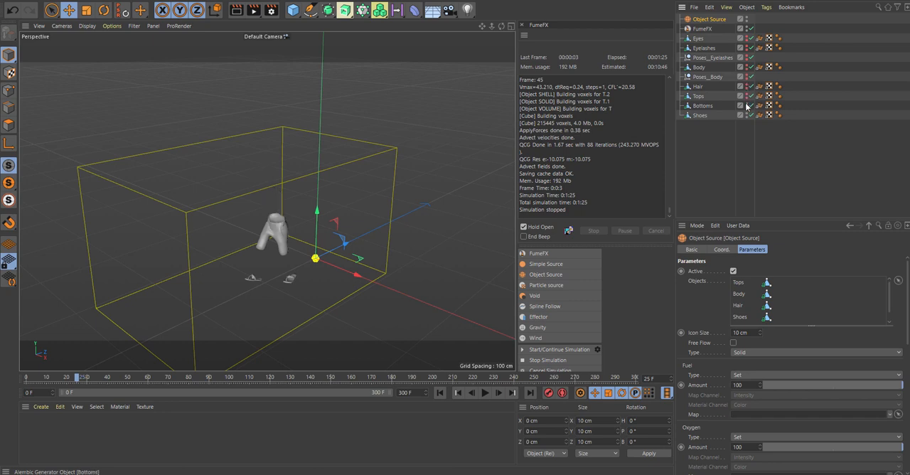
{"action": "left_click", "coordinate": [747, 106]}
{"action": "left_click", "coordinate": [747, 115]}
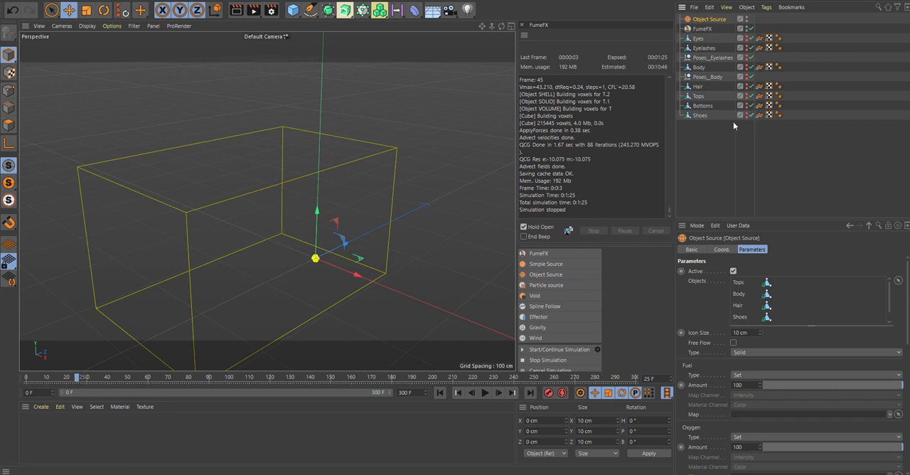
- Check the FumeFX container's source list and set its simulation Time Scale to 1.7
{"action": "left_click", "coordinate": [704, 29]}
{"action": "left_click", "coordinate": [819, 258]}
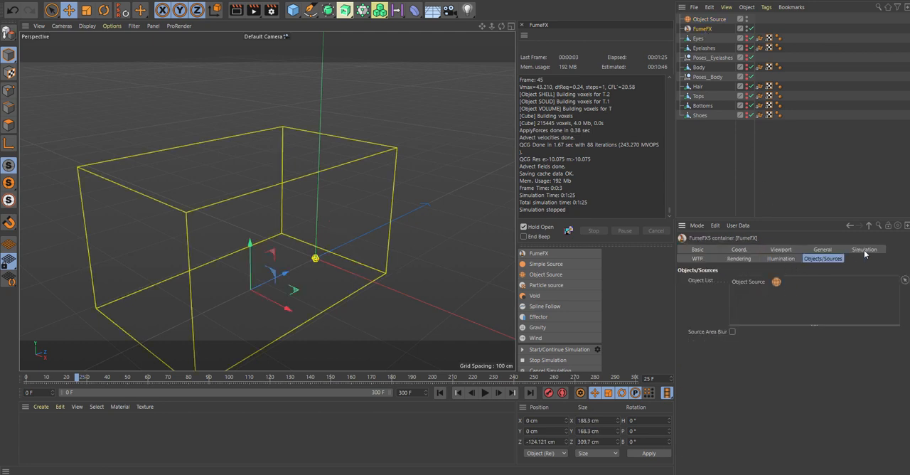
{"action": "left_click", "coordinate": [819, 252]}
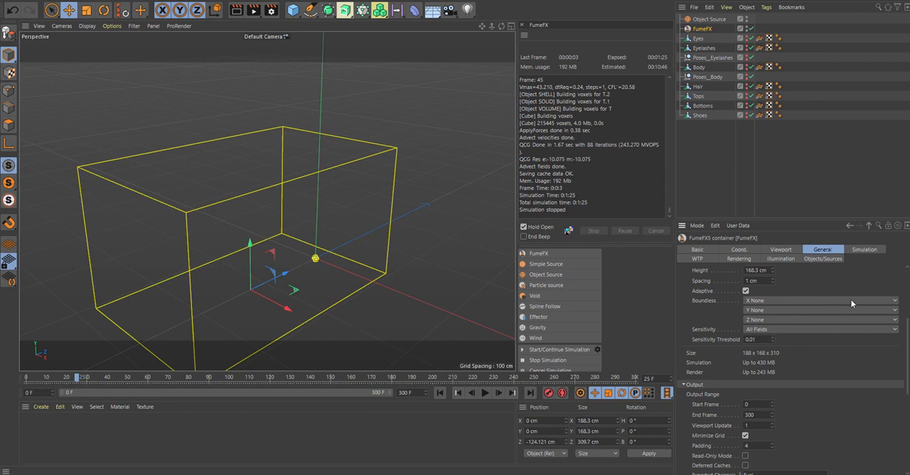
{"action": "left_click", "coordinate": [858, 253]}
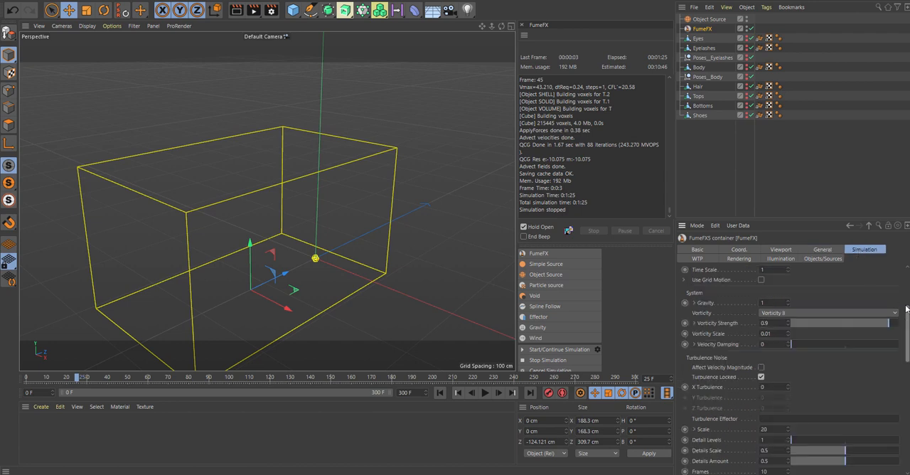
{"action": "left_click_drag", "start_coordinate": [907, 316], "coordinate": [903, 265]}
{"action": "left_click_drag", "start_coordinate": [874, 300], "coordinate": [901, 304]}
{"action": "scroll", "coordinate": [789, 355], "scroll_direction": "down", "scroll_amount": 3}
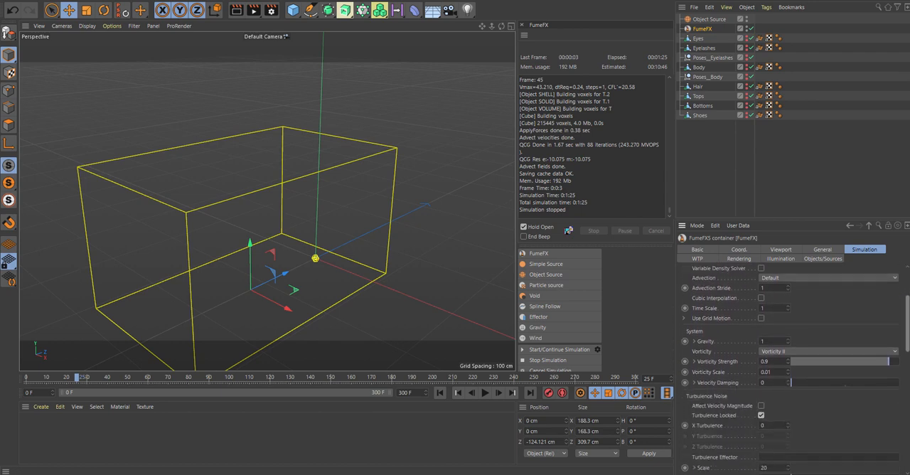
{"action": "left_click", "coordinate": [773, 308]}
{"action": "type", "text": ".7"}
- Set the container's turbulence noise to X Turbulence 1.5, Scale 5 and Detail Levels 5
{"action": "left_click_drag", "start_coordinate": [904, 319], "coordinate": [902, 331]}
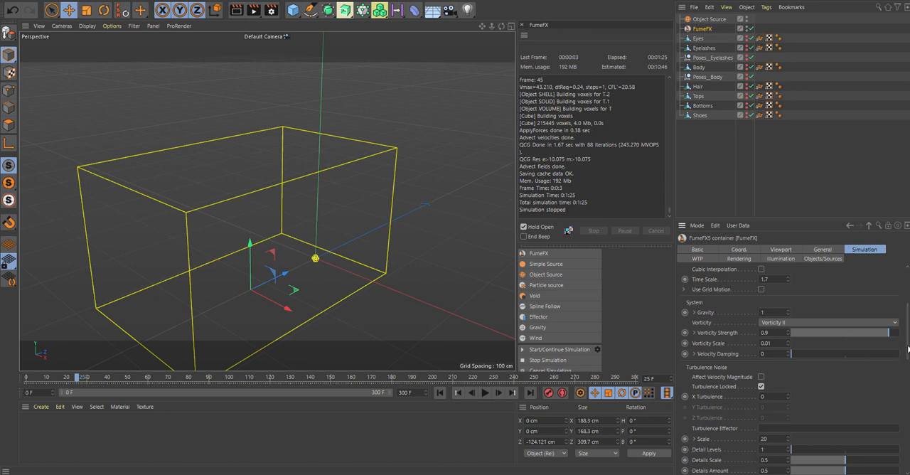
{"action": "left_click_drag", "start_coordinate": [907, 336], "coordinate": [907, 356]}
{"action": "left_click_drag", "start_coordinate": [773, 324], "coordinate": [741, 324]}
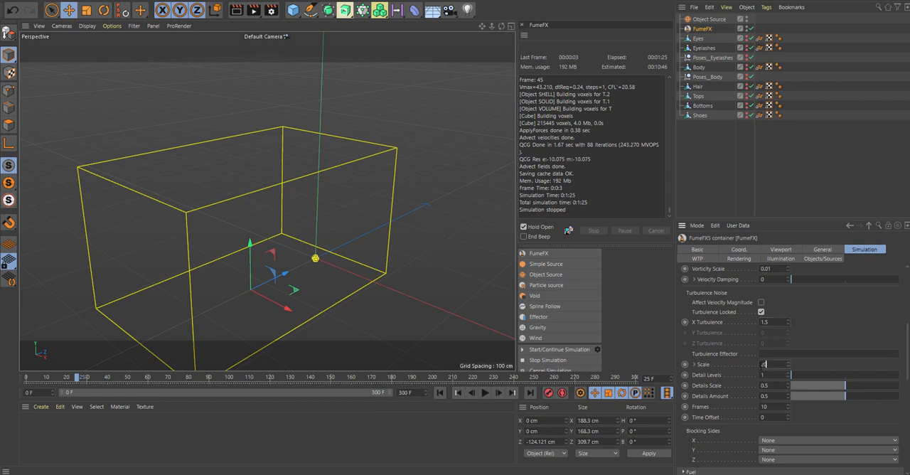
{"action": "type", "text": "5"}
{"action": "left_click_drag", "start_coordinate": [801, 376], "coordinate": [899, 374]}
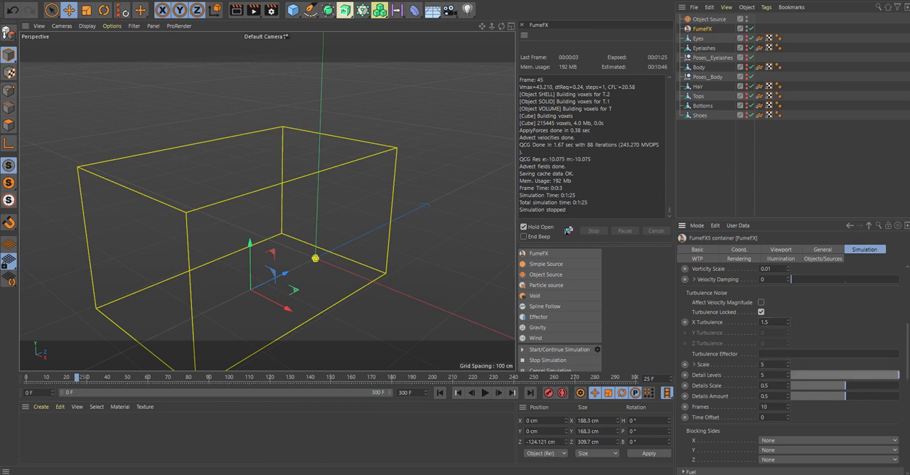
- Set the FumeFX container's Z blocking side to -Z and check its fuel settings
{"action": "scroll", "coordinate": [789, 370], "scroll_direction": "down", "scroll_amount": 5}
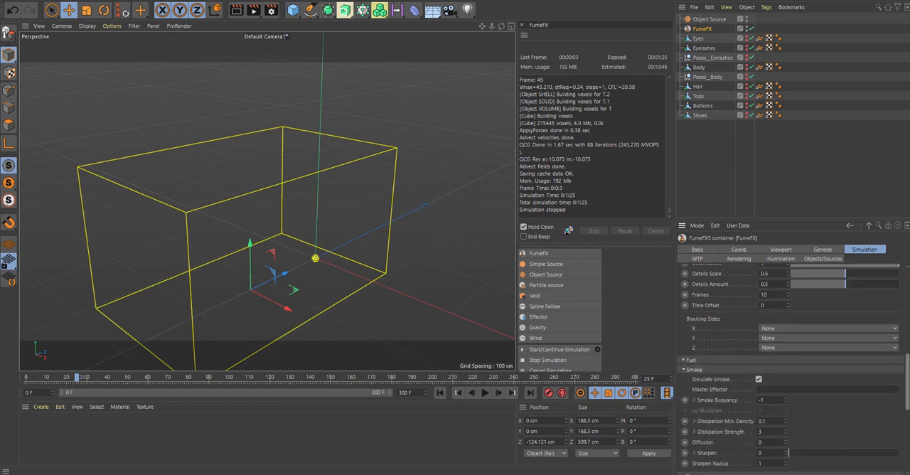
{"action": "left_click_drag", "start_coordinate": [848, 337], "coordinate": [847, 340]}
{"action": "left_click", "coordinate": [802, 322]}
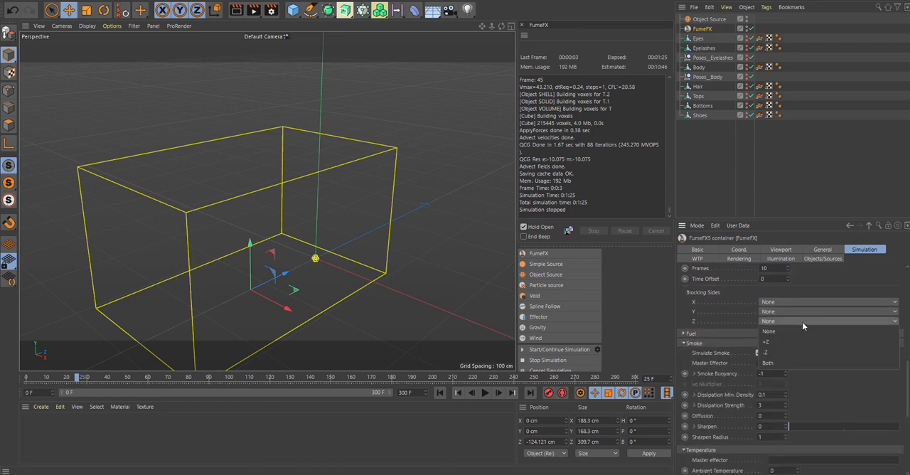
{"action": "left_click", "coordinate": [789, 354]}
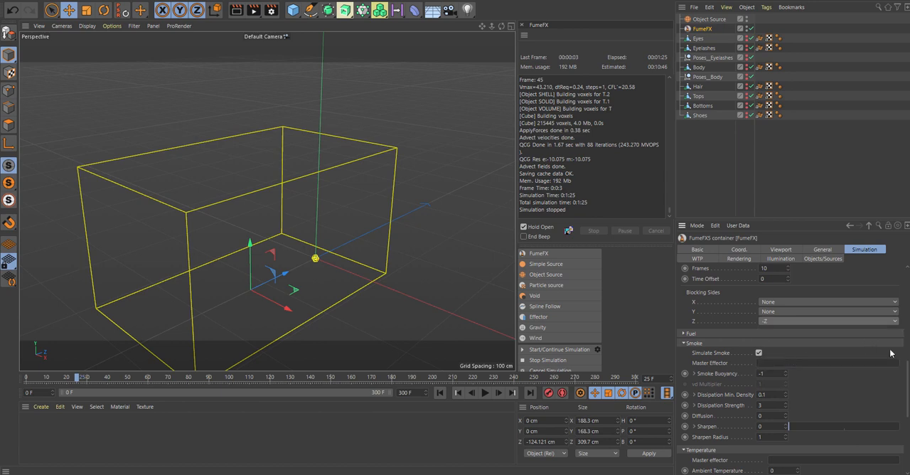
{"action": "mouse_move", "coordinate": [908, 374]}
{"action": "left_mouse_down"}
{"action": "mouse_move", "coordinate": [907, 420]}
{"action": "mouse_move", "coordinate": [908, 365]}
{"action": "left_mouse_up"}
{"action": "left_click", "coordinate": [686, 388]}
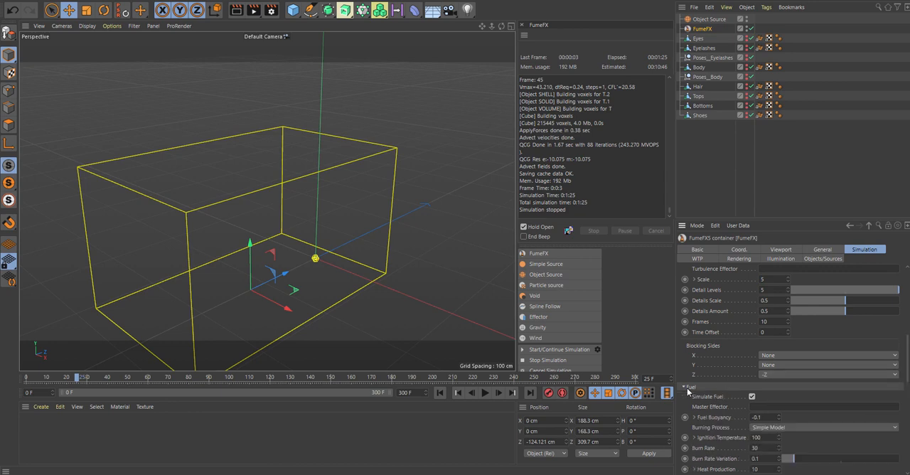
{"action": "left_click", "coordinate": [682, 388]}
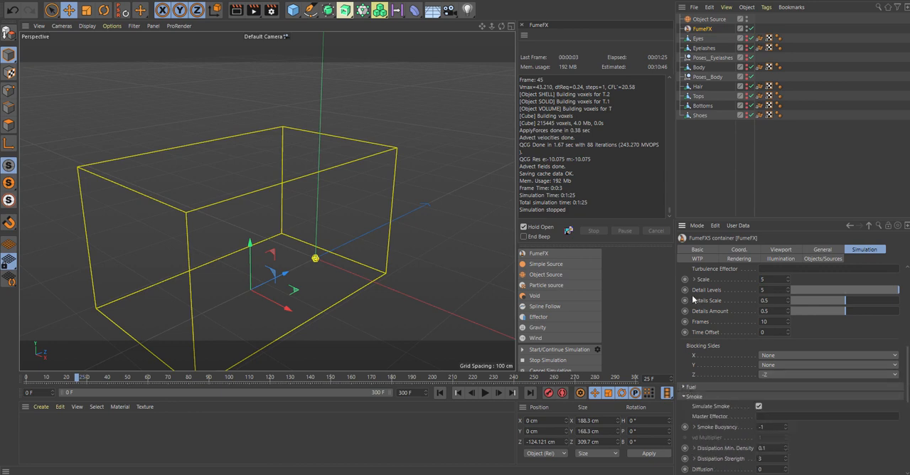
- Change the container's smoke render color gradient to dark blue with hue 200°, saturation 56% and value 31%
{"action": "left_click", "coordinate": [755, 259]}
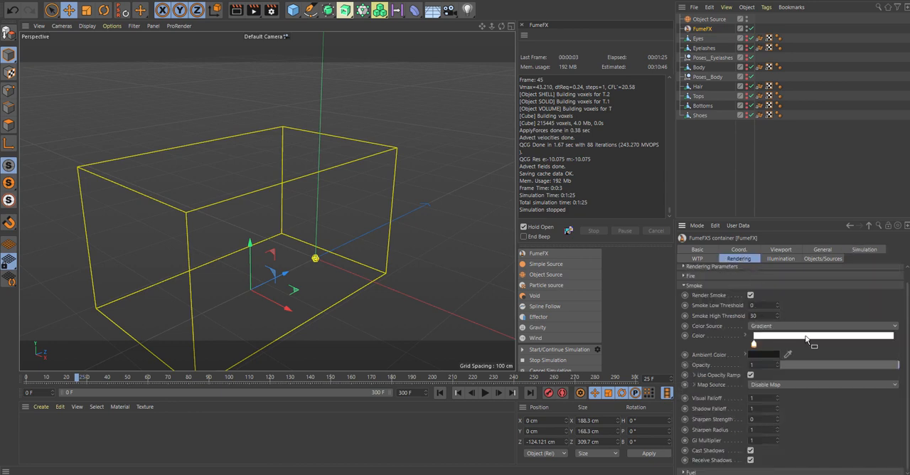
{"action": "double_click", "coordinate": [755, 345]}
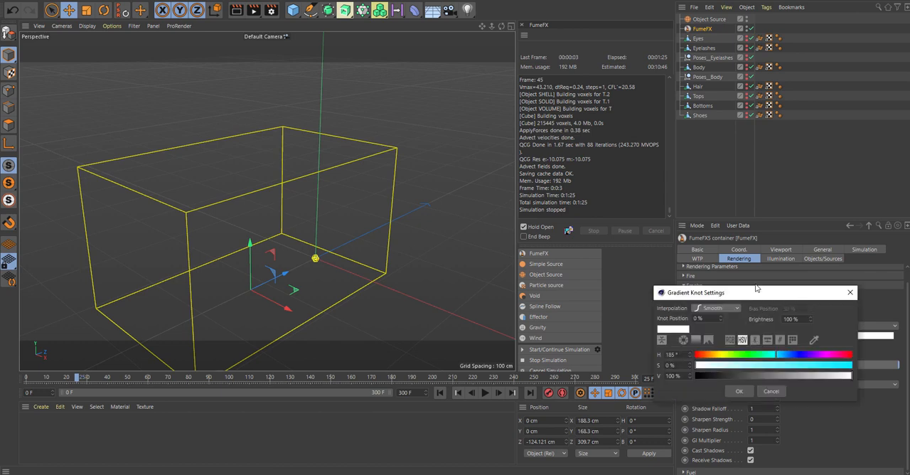
{"action": "left_click", "coordinate": [723, 270]}
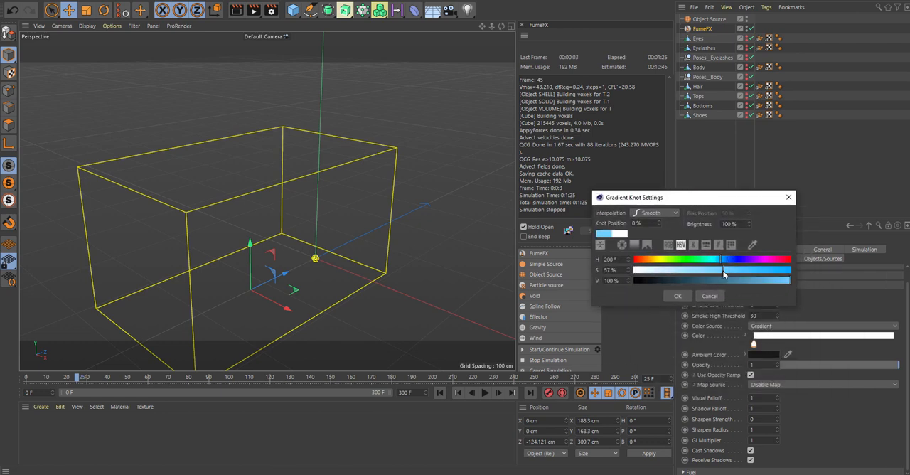
{"action": "left_click_drag", "start_coordinate": [690, 280], "coordinate": [682, 278]}
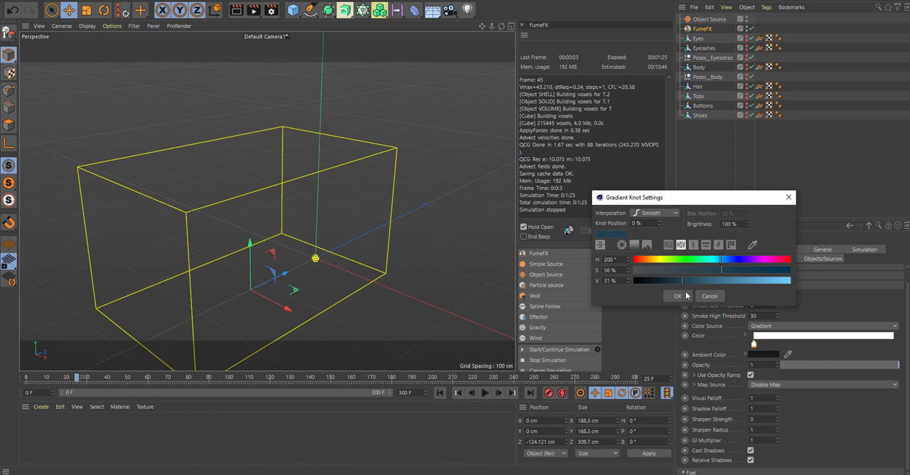
{"action": "left_click", "coordinate": [683, 296]}
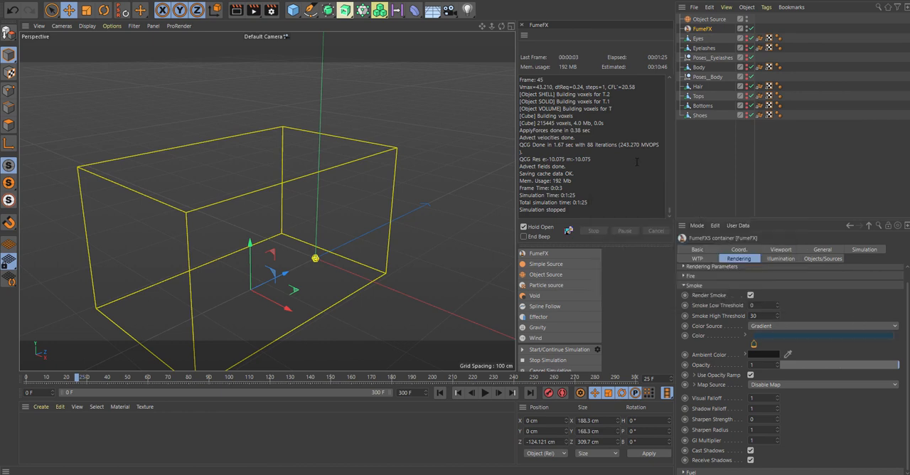
- Add a cube and reshape it into a thin floor slab about 354 × 4.6 × 609 cm beneath the container
{"action": "left_click", "coordinate": [293, 9]}
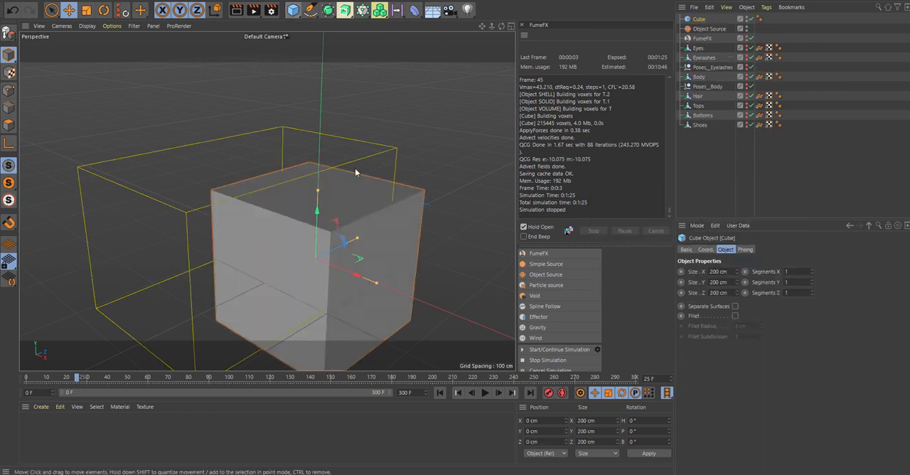
{"action": "left_click_drag", "start_coordinate": [317, 193], "coordinate": [318, 260]}
{"action": "left_click_drag", "start_coordinate": [281, 206], "coordinate": [291, 232]}
{"action": "left_click_drag", "start_coordinate": [337, 286], "coordinate": [386, 313]}
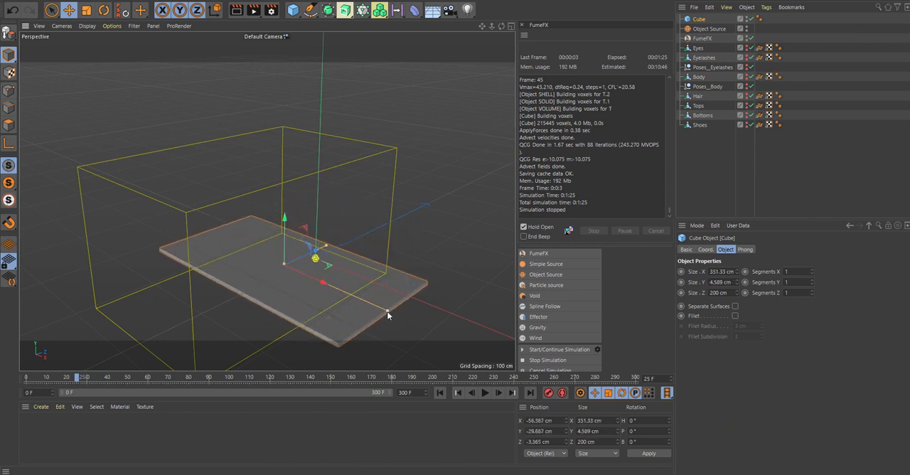
{"action": "left_click_drag", "start_coordinate": [325, 247], "coordinate": [448, 209]}
- Raise the floor slab to the container's base, at a Y position of about 3.4 cm
{"action": "key", "text": "F5"}
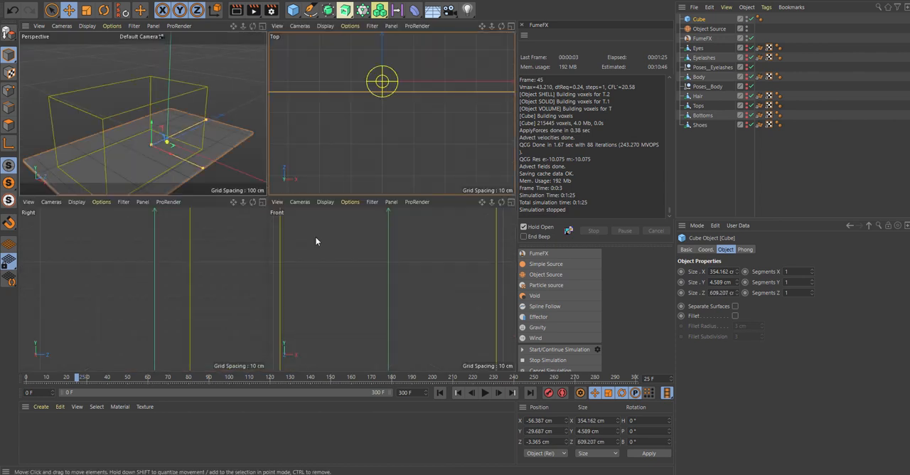
{"action": "scroll", "coordinate": [193, 290], "scroll_direction": "down", "scroll_amount": 5}
{"action": "middle_click", "coordinate": [115, 282]}
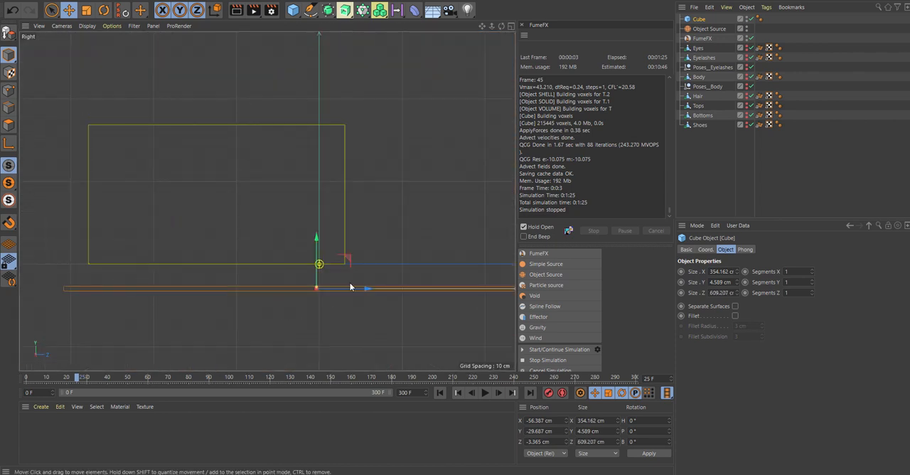
{"action": "left_click_drag", "start_coordinate": [317, 244], "coordinate": [312, 213]}
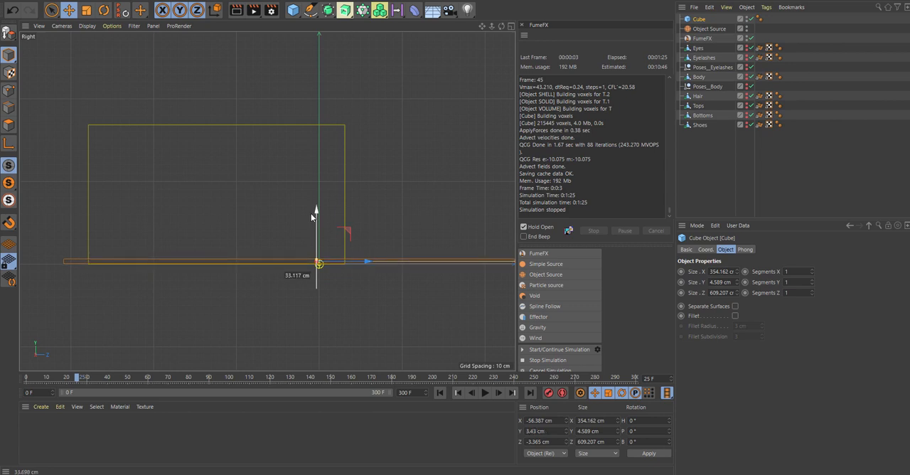
{"action": "middle_click", "coordinate": [269, 235]}
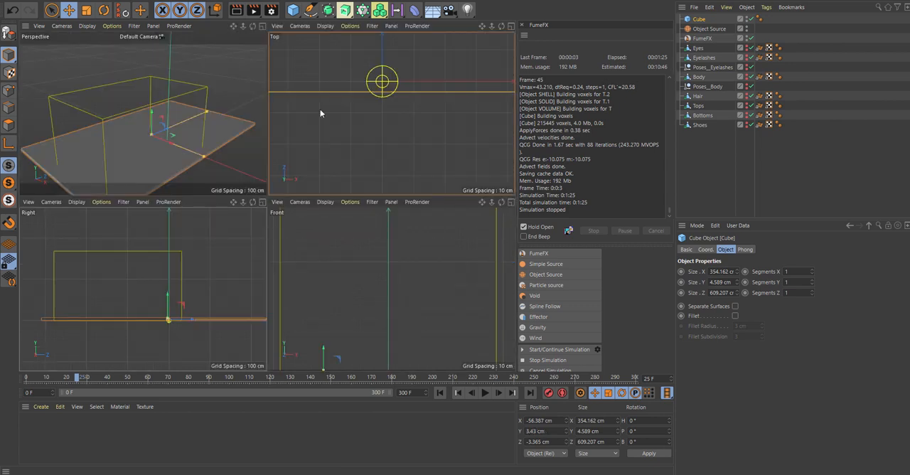
{"action": "middle_click", "coordinate": [222, 126]}
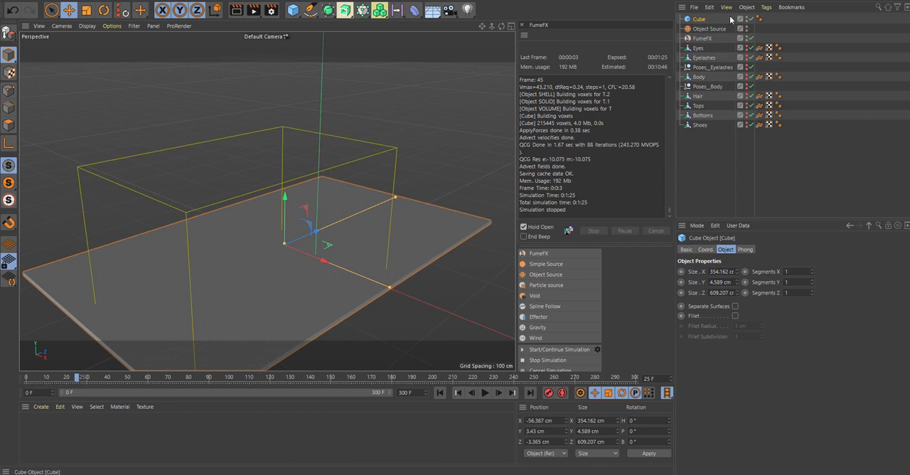
- Add a FumeFX collision object tag to the cube and set its Object Type to Solid
{"action": "left_click", "coordinate": [765, 7]}
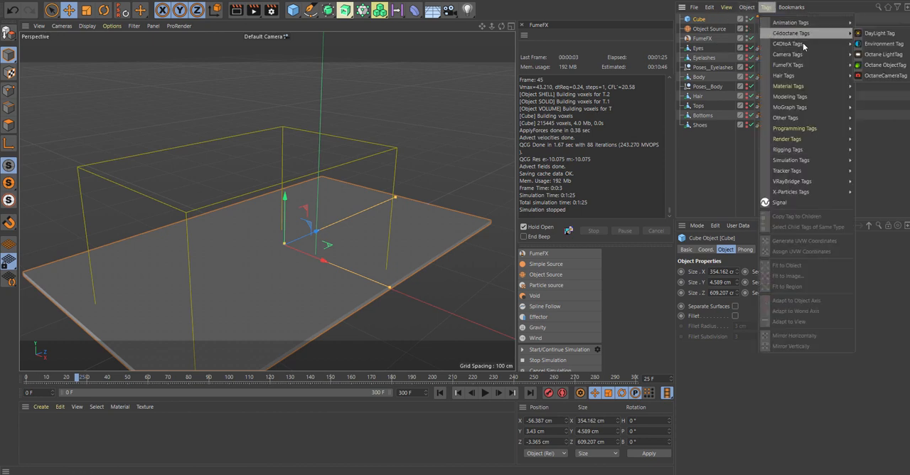
{"action": "mouse_move", "coordinate": [808, 54]}
{"action": "left_click", "coordinate": [876, 65]}
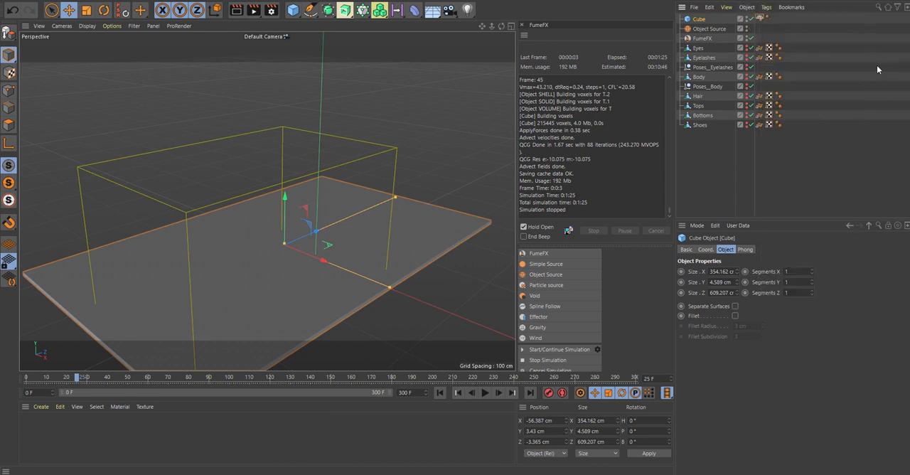
{"action": "left_click", "coordinate": [781, 260]}
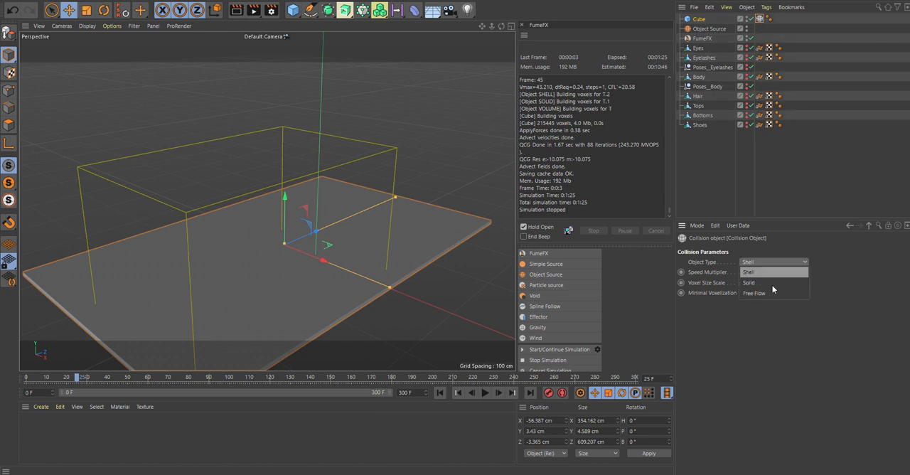
{"action": "left_click", "coordinate": [772, 273]}
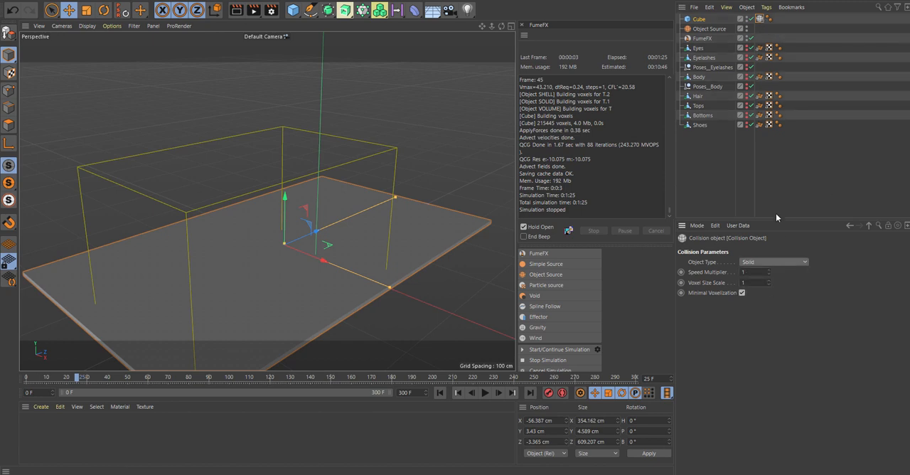
- Add the Cube to the FumeFX container's object list alongside the Object Source
{"action": "left_click", "coordinate": [723, 38]}
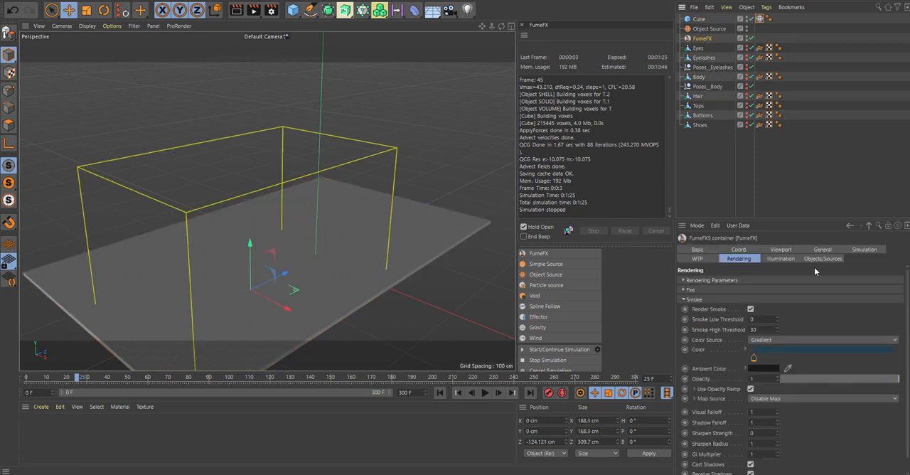
{"action": "left_click", "coordinate": [817, 258]}
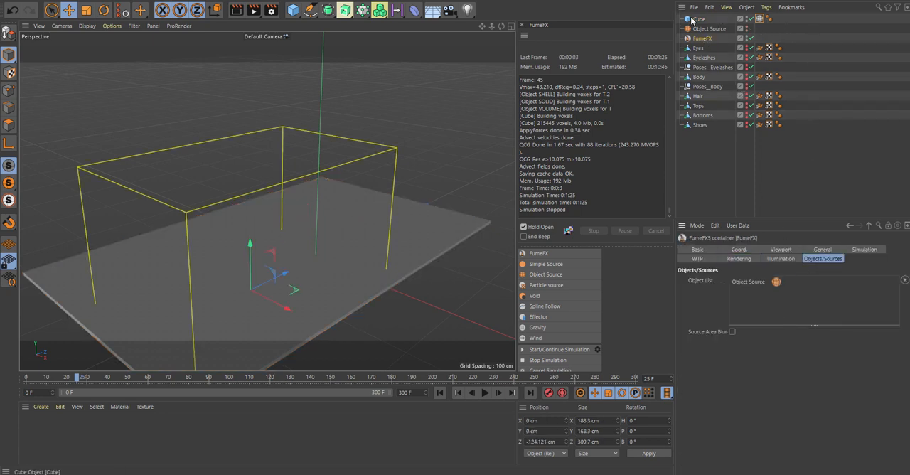
{"action": "left_click_drag", "start_coordinate": [699, 22], "coordinate": [759, 295]}
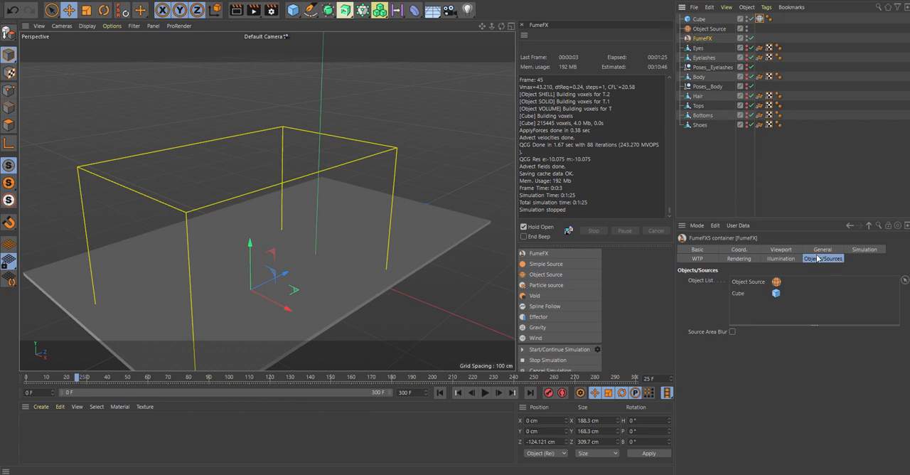
- Review the container's simulation settings, run the smoke simulation and stop it at frame 15
{"action": "left_click", "coordinate": [861, 251]}
{"action": "scroll", "coordinate": [906, 322], "scroll_direction": "down", "scroll_amount": 6}
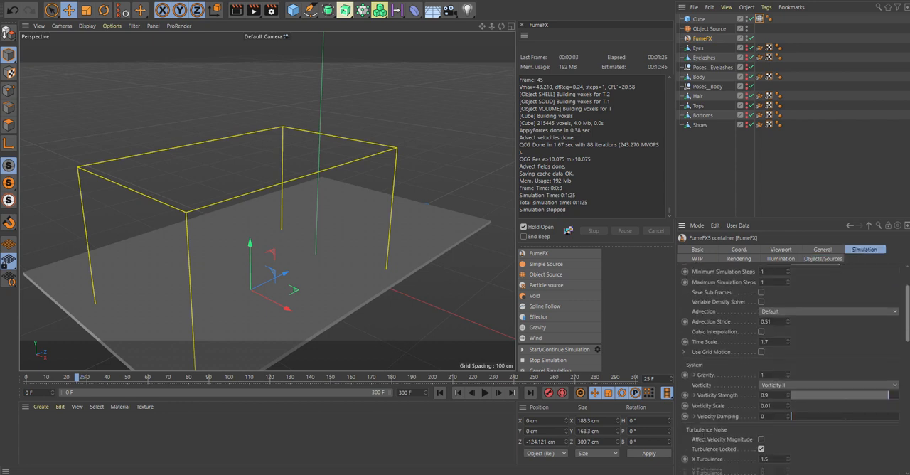
{"action": "scroll", "coordinate": [901, 263], "scroll_direction": "up", "scroll_amount": 8}
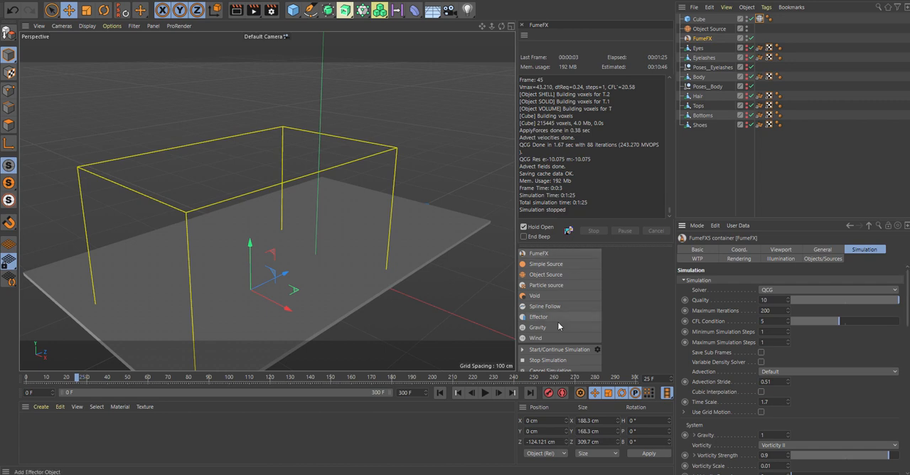
{"action": "left_click", "coordinate": [523, 350]}
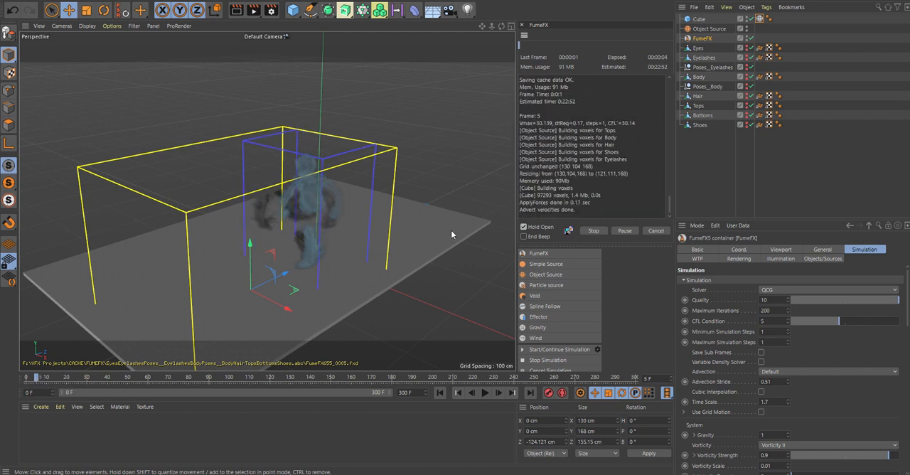
{"action": "scroll", "coordinate": [358, 238], "scroll_direction": "up", "scroll_amount": 3}
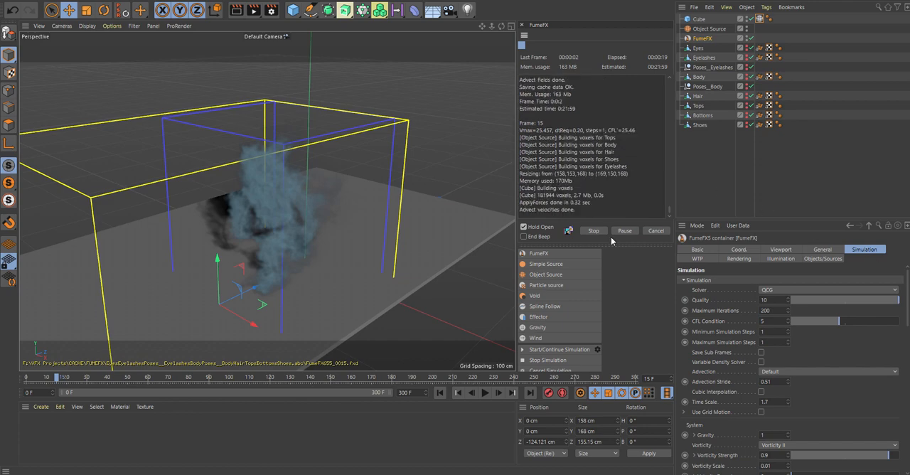
{"action": "left_click", "coordinate": [498, 271]}
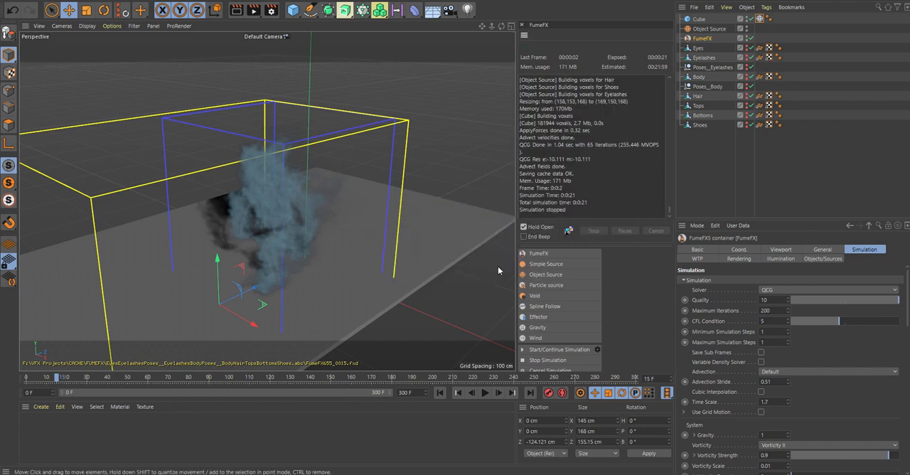
- Inspect the simulated character smoke from a lower angle and render the active view at frame 15
{"action": "left_click_drag", "start_coordinate": [497, 266], "coordinate": [444, 206], "text": "alt"}
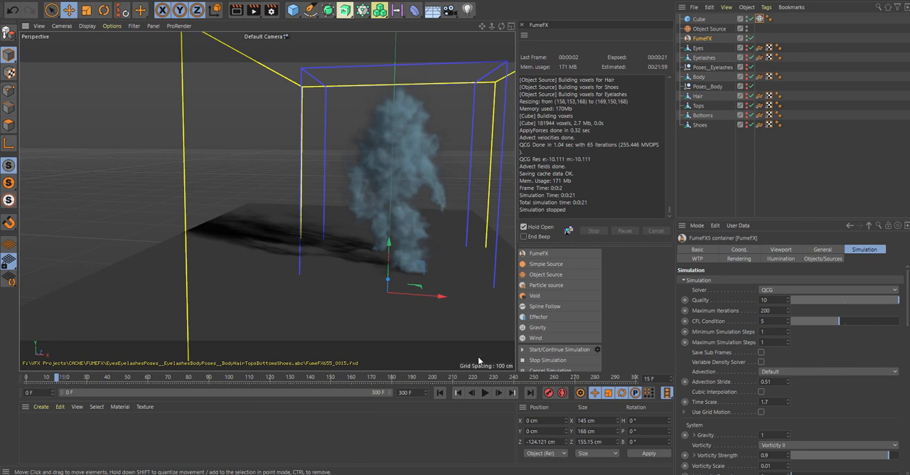
{"action": "mouse_move", "coordinate": [51, 379]}
{"action": "left_mouse_down"}
{"action": "mouse_move", "coordinate": [21, 379]}
{"action": "mouse_move", "coordinate": [56, 376]}
{"action": "left_mouse_up"}
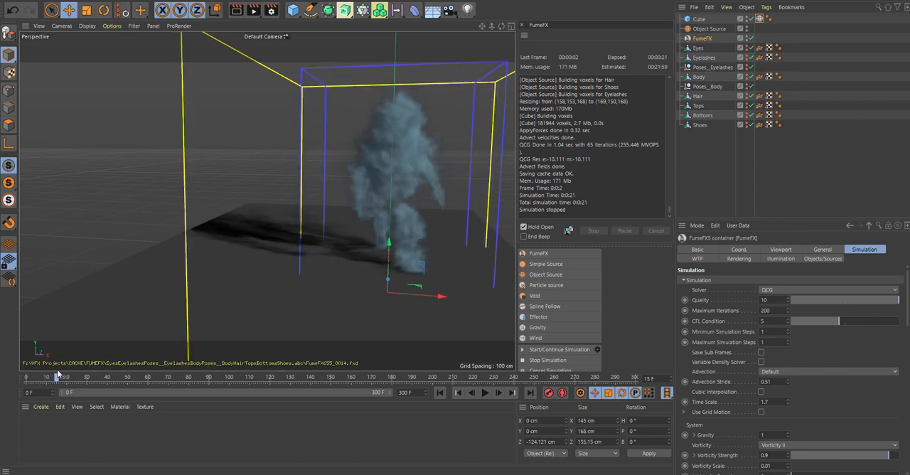
{"action": "left_click", "coordinate": [235, 10]}
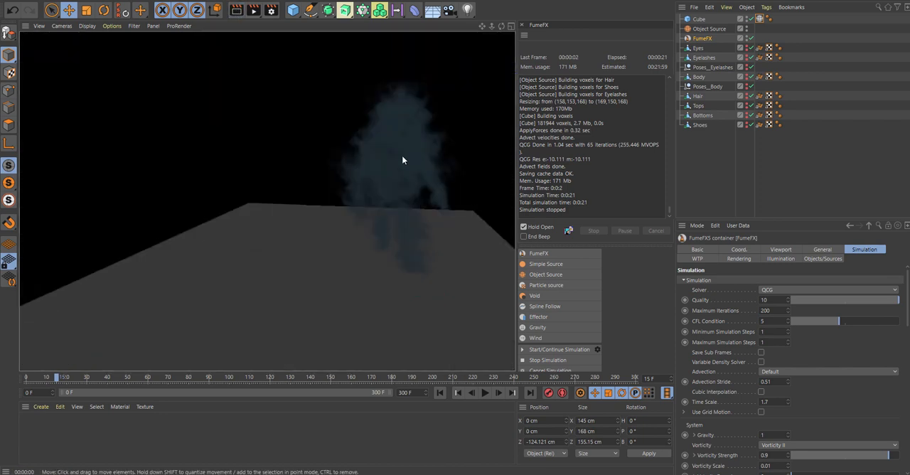
- Change the container's smoke render color gradient to dark green
{"action": "left_click", "coordinate": [743, 259]}
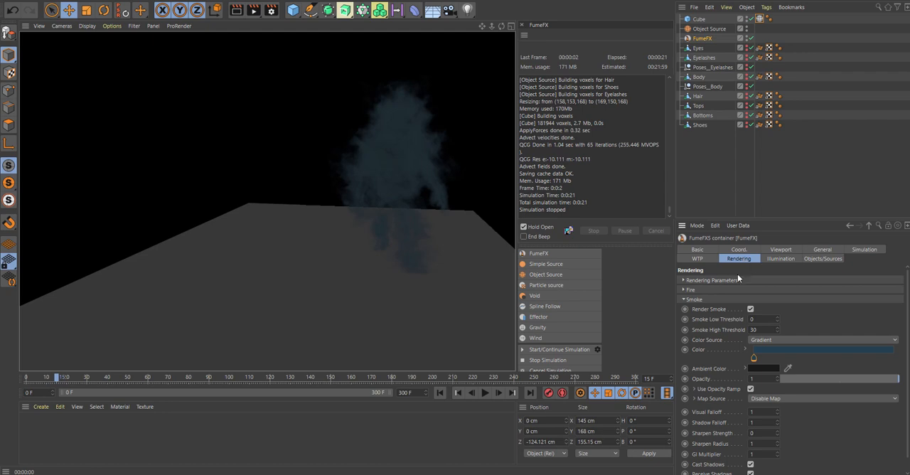
{"action": "double_click", "coordinate": [755, 356]}
{"action": "left_click", "coordinate": [742, 403]}
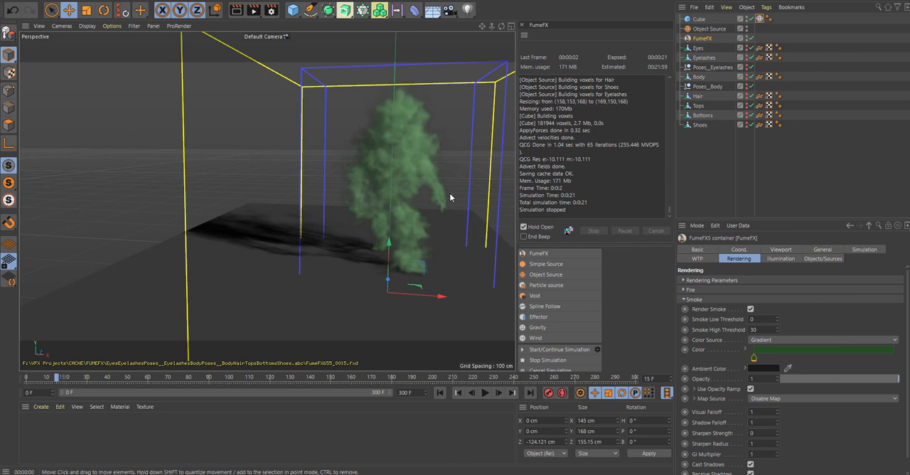
- Add a light, move it up beside the character smoke and render the active view
{"action": "left_click", "coordinate": [467, 9]}
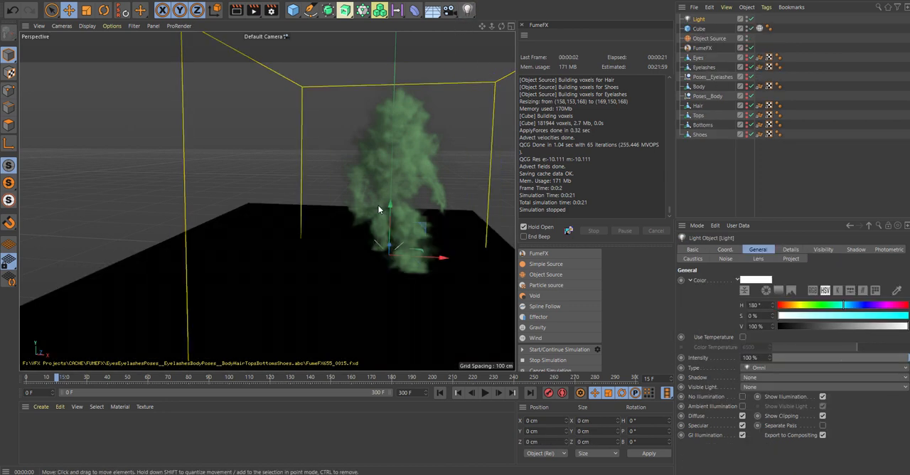
{"action": "left_click_drag", "start_coordinate": [389, 205], "coordinate": [391, 86]}
{"action": "left_click_drag", "start_coordinate": [426, 143], "coordinate": [318, 145]}
{"action": "left_click", "coordinate": [237, 9]}
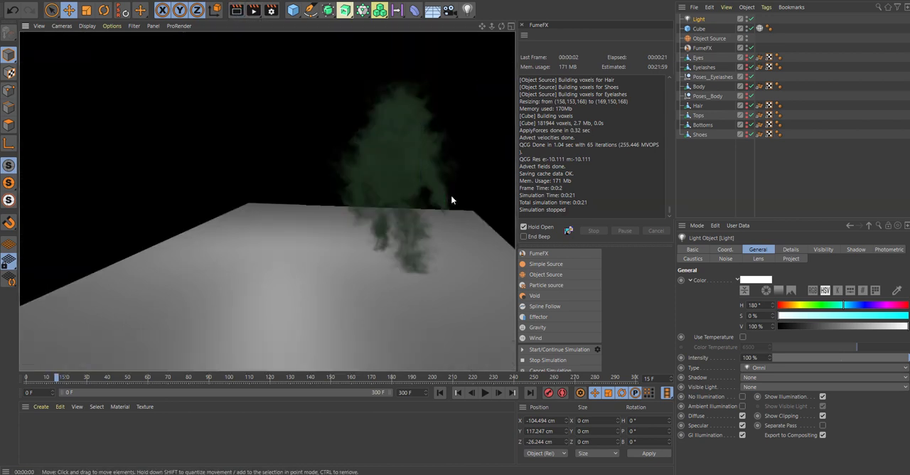
- Add the new light to the FumeFX container's illumination lights and render the view
{"action": "left_click", "coordinate": [702, 48]}
{"action": "left_click", "coordinate": [780, 258]}
{"action": "mouse_move", "coordinate": [699, 20]}
{"action": "left_mouse_down"}
{"action": "mouse_move", "coordinate": [795, 284]}
{"action": "mouse_move", "coordinate": [785, 295]}
{"action": "left_mouse_up"}
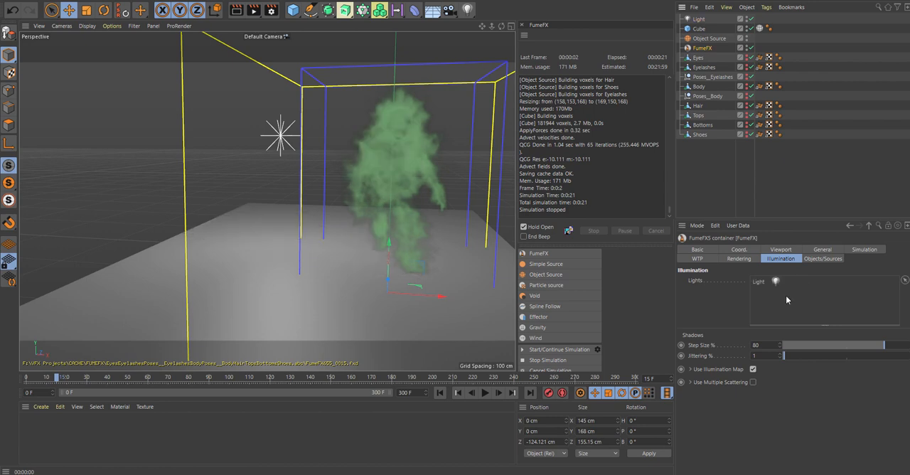
{"action": "left_click", "coordinate": [237, 9]}
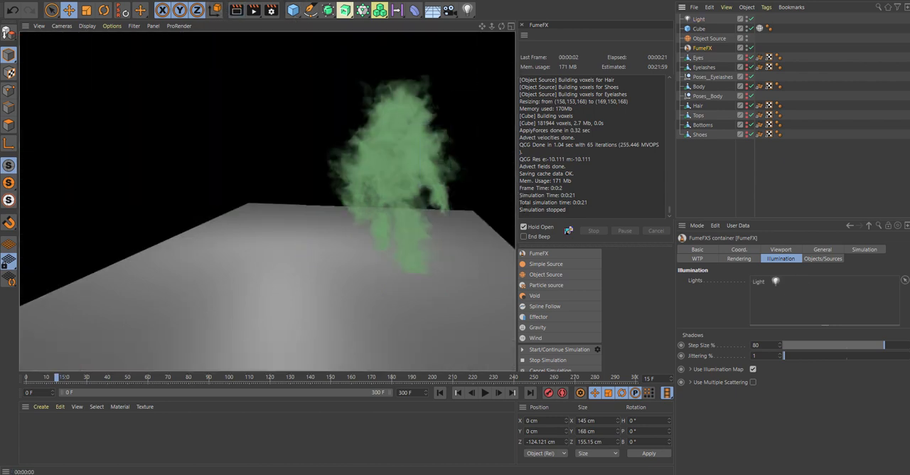
- Set the container's illumination shadow step size to 120%
{"action": "double_click", "coordinate": [759, 345]}
{"action": "type", "text": "120"}
{"action": "key", "text": "Return"}
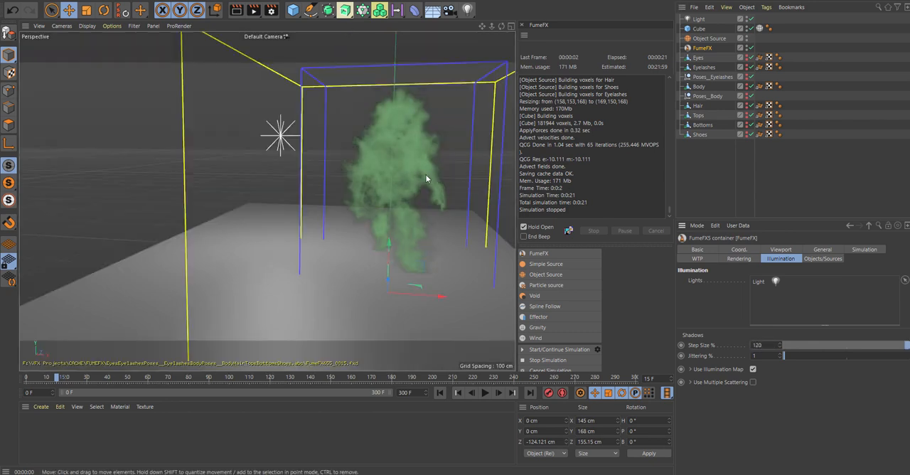
- View the smoke and container from the side and return the timeline to frame 0
{"action": "left_click_drag", "start_coordinate": [451, 135], "coordinate": [156, 152], "text": "alt"}
{"action": "middle_click", "coordinate": [322, 180]}
{"action": "middle_click", "coordinate": [213, 151]}
{"action": "middle_click", "coordinate": [156, 152]}
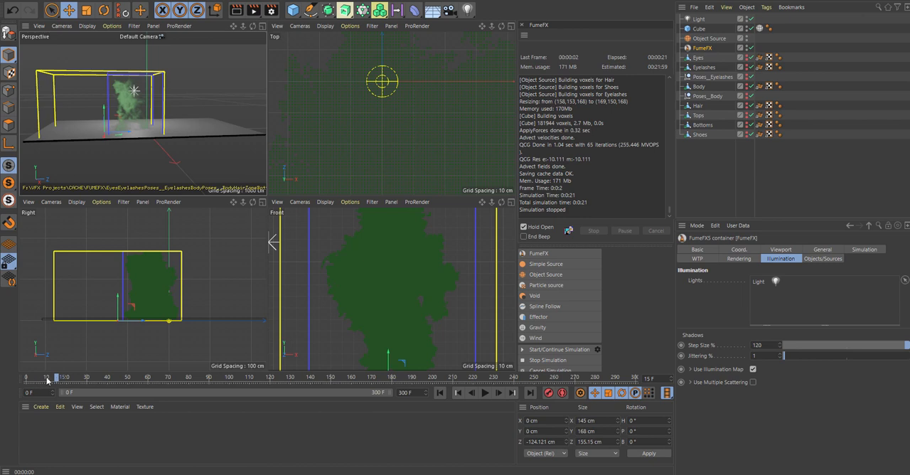
{"action": "left_click_drag", "start_coordinate": [47, 381], "coordinate": [0, 386]}
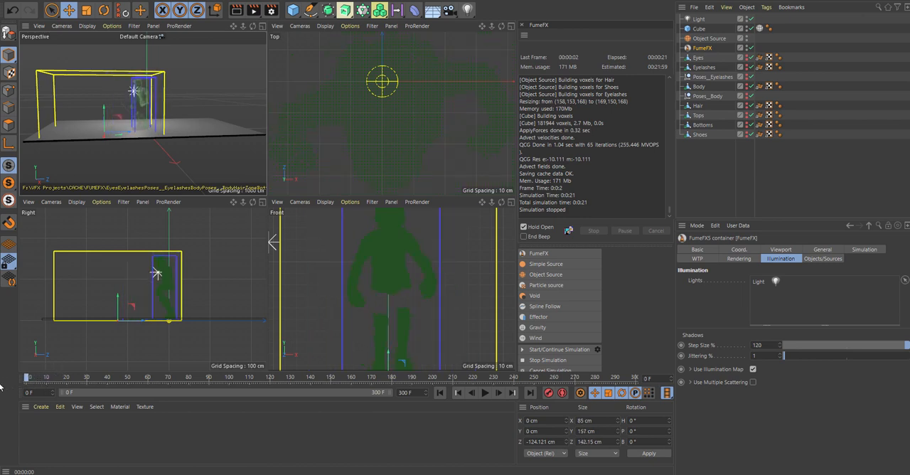
{"action": "middle_click", "coordinate": [228, 113]}
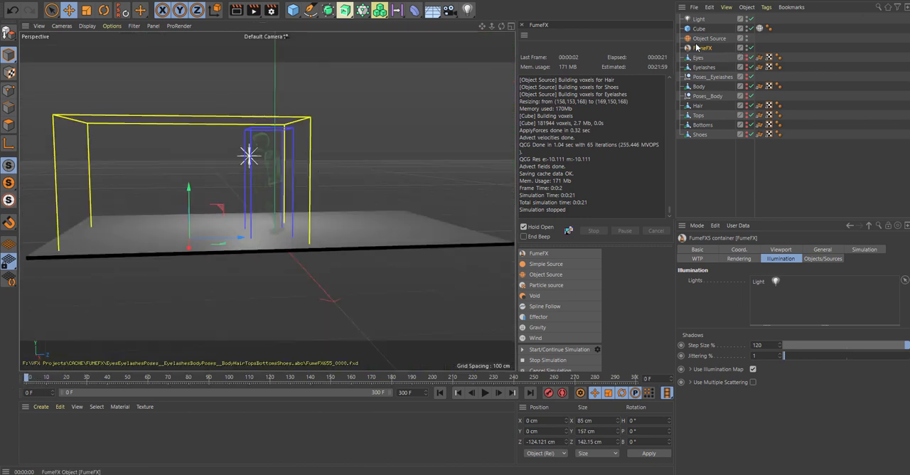
- Set the container's grid spacing to 0.7 cm, run the smoke simulation and stop it at frame 12
{"action": "left_click", "coordinate": [807, 249]}
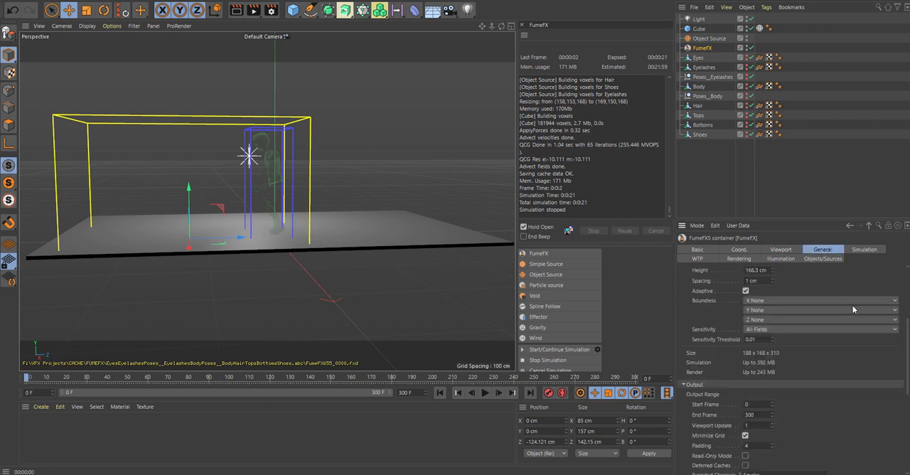
{"action": "mouse_move", "coordinate": [773, 281]}
{"action": "left_mouse_down"}
{"action": "mouse_move", "coordinate": [759, 283]}
{"action": "mouse_move", "coordinate": [773, 285]}
{"action": "left_mouse_up"}
{"action": "left_click", "coordinate": [523, 351]}
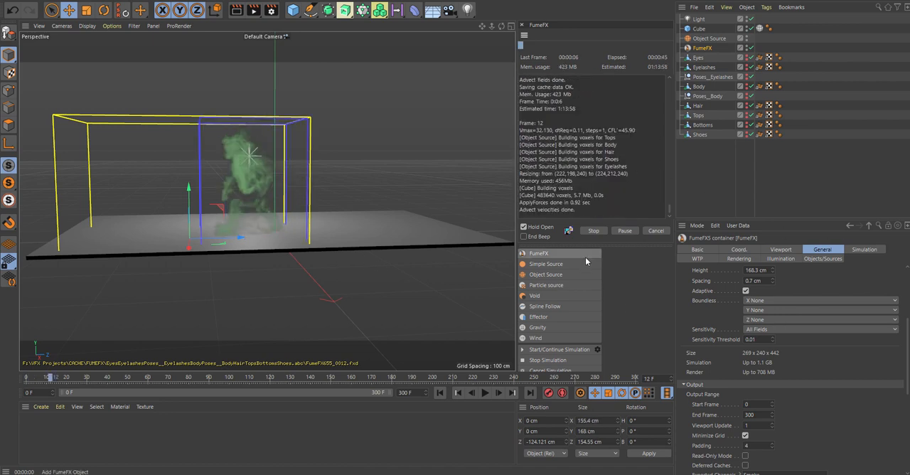
{"action": "left_click", "coordinate": [593, 231]}
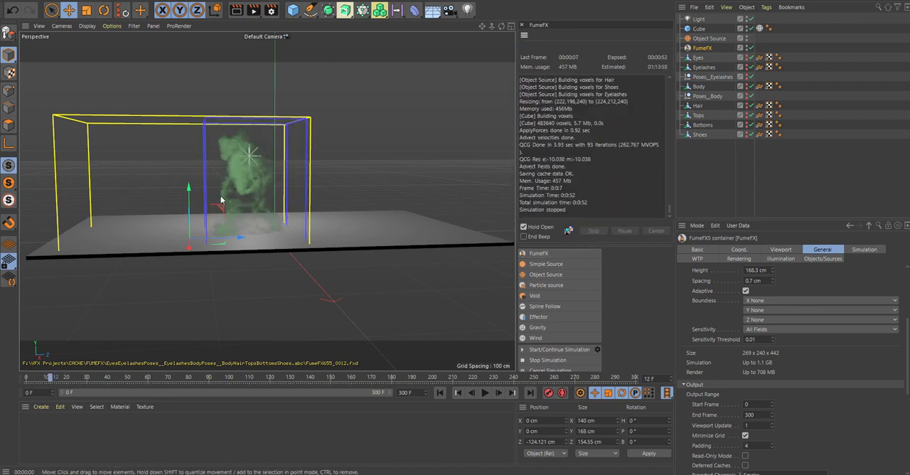
- Inspect the character smoke up close at frame 4 and review the Object Source's smoke and velocity parameters
{"action": "left_click_drag", "start_coordinate": [221, 197], "coordinate": [335, 195], "text": "alt"}
{"action": "scroll", "coordinate": [175, 178], "scroll_direction": "up", "scroll_amount": 4}
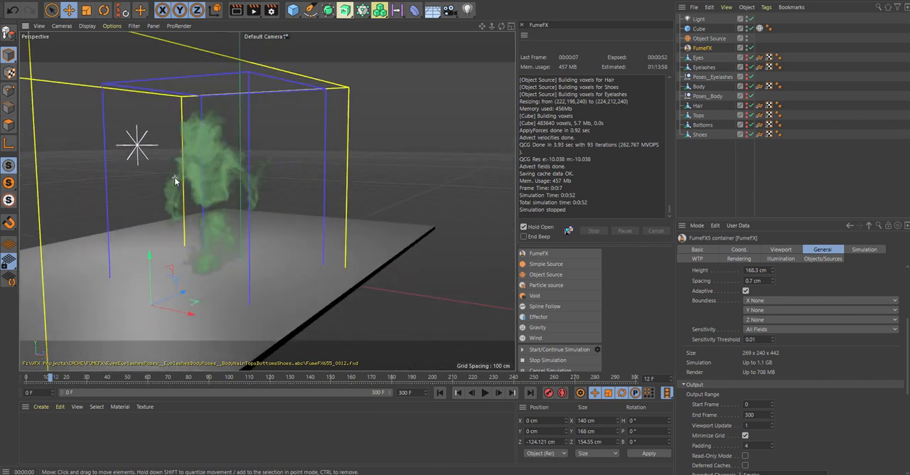
{"action": "scroll", "coordinate": [205, 187], "scroll_direction": "up", "scroll_amount": 2}
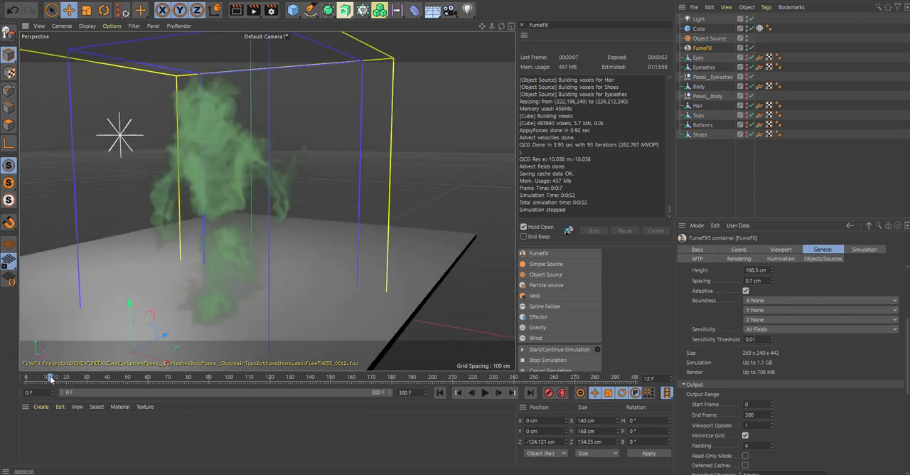
{"action": "mouse_move", "coordinate": [49, 378]}
{"action": "left_mouse_down"}
{"action": "mouse_move", "coordinate": [14, 382]}
{"action": "mouse_move", "coordinate": [35, 384]}
{"action": "left_mouse_up"}
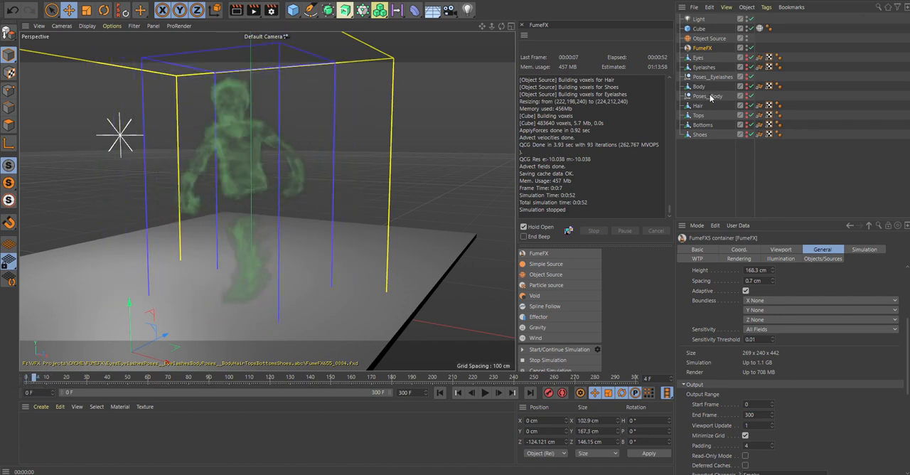
{"action": "left_click", "coordinate": [705, 38]}
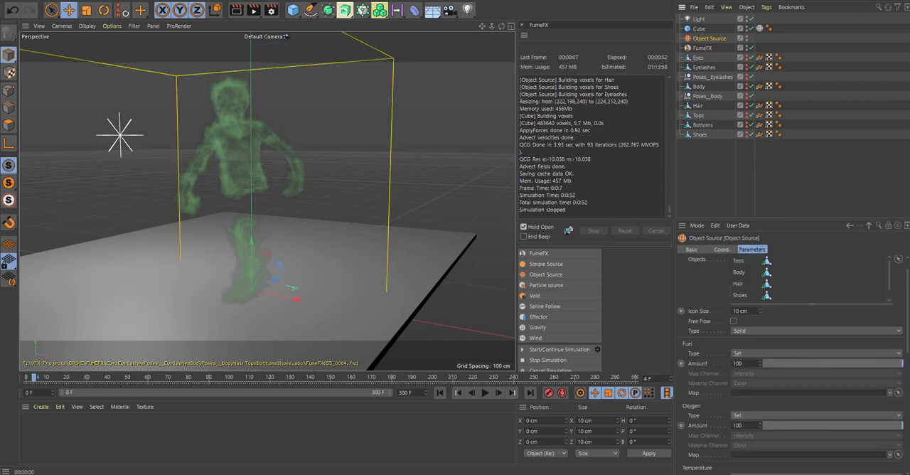
{"action": "scroll", "coordinate": [896, 398], "scroll_direction": "down", "scroll_amount": 10}
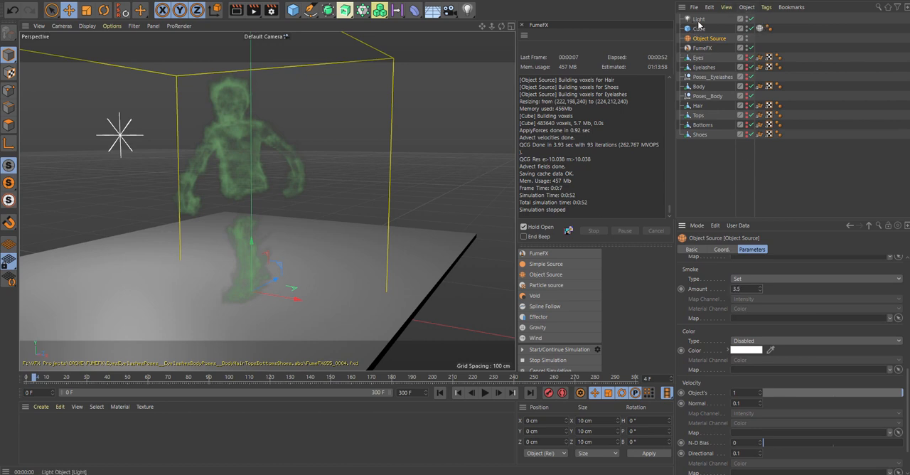
- Set the container's grid spacing to 1.2 cm, rerun the smoke simulation and stop it at frame 69
{"action": "left_click", "coordinate": [703, 48]}
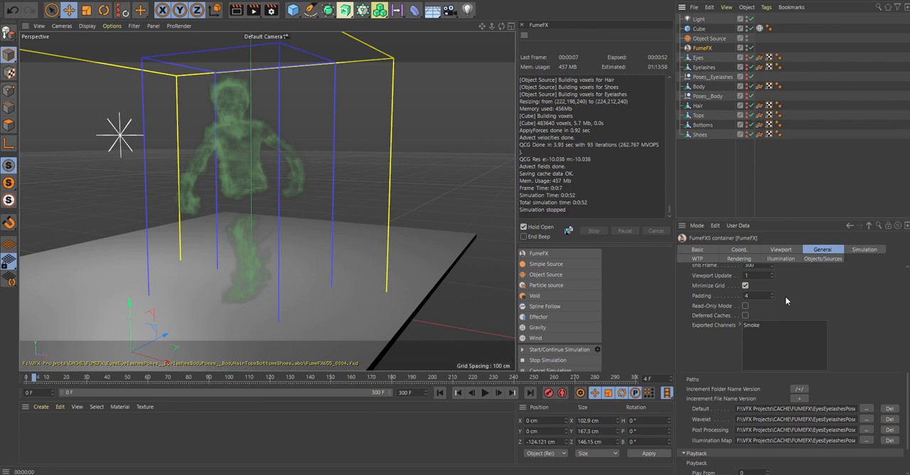
{"action": "scroll", "coordinate": [781, 323], "scroll_direction": "up", "scroll_amount": 8}
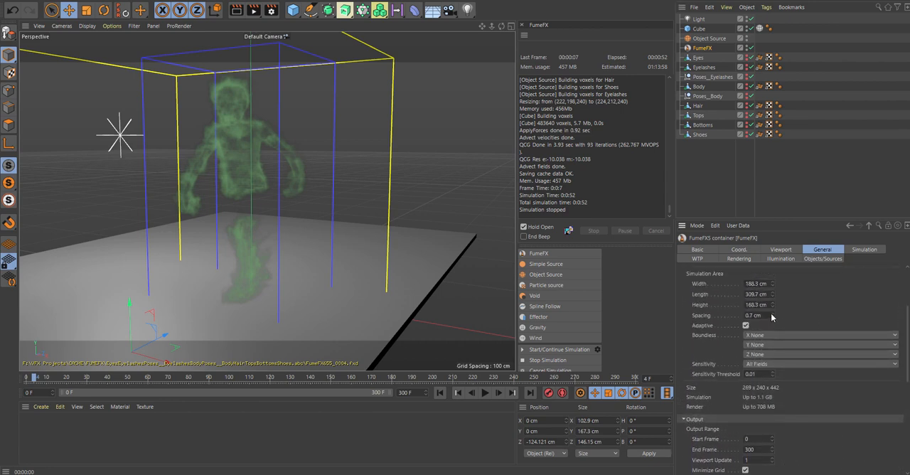
{"action": "left_click_drag", "start_coordinate": [771, 315], "coordinate": [771, 306]}
{"action": "left_click_drag", "start_coordinate": [772, 315], "coordinate": [772, 317]}
{"action": "scroll", "coordinate": [388, 245], "scroll_direction": "down", "scroll_amount": 3}
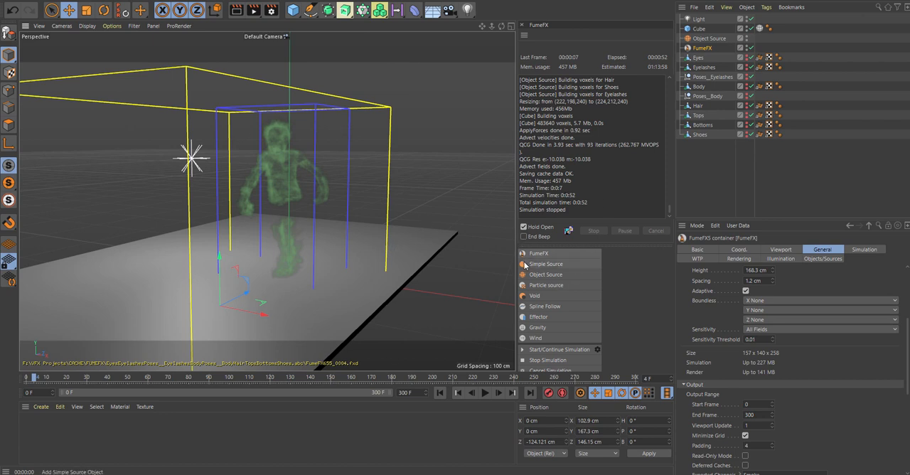
{"action": "left_click", "coordinate": [524, 350]}
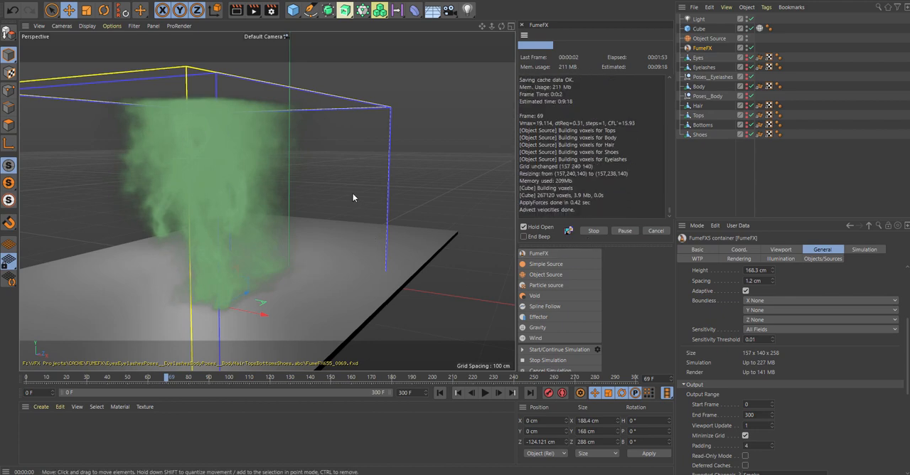
{"action": "left_click_drag", "start_coordinate": [337, 195], "coordinate": [248, 199], "text": "alt"}
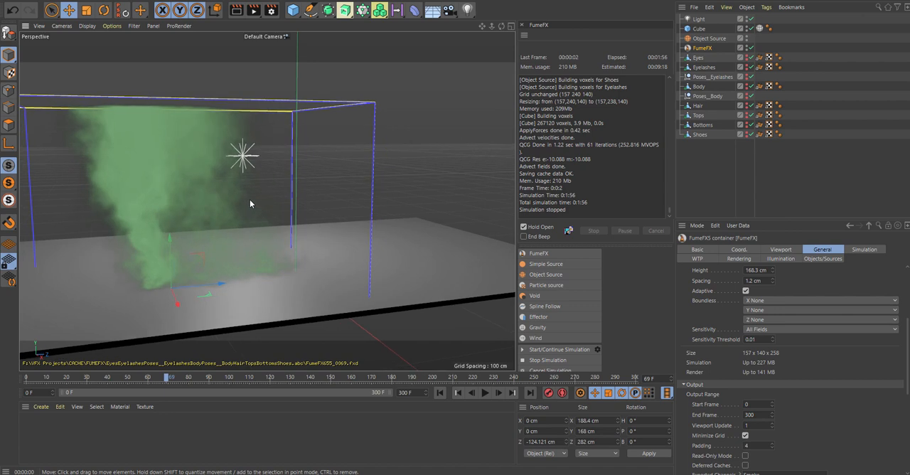
- Scrub the simulated smoke back to frame 29 and examine it from an angled perspective
{"action": "middle_click", "coordinate": [249, 199]}
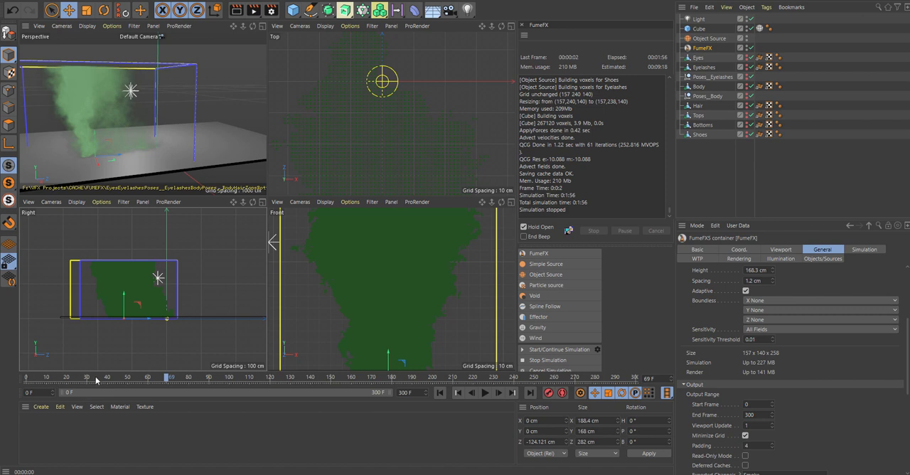
{"action": "mouse_move", "coordinate": [97, 380]}
{"action": "left_mouse_down"}
{"action": "mouse_move", "coordinate": [26, 378]}
{"action": "mouse_move", "coordinate": [86, 378]}
{"action": "left_mouse_up"}
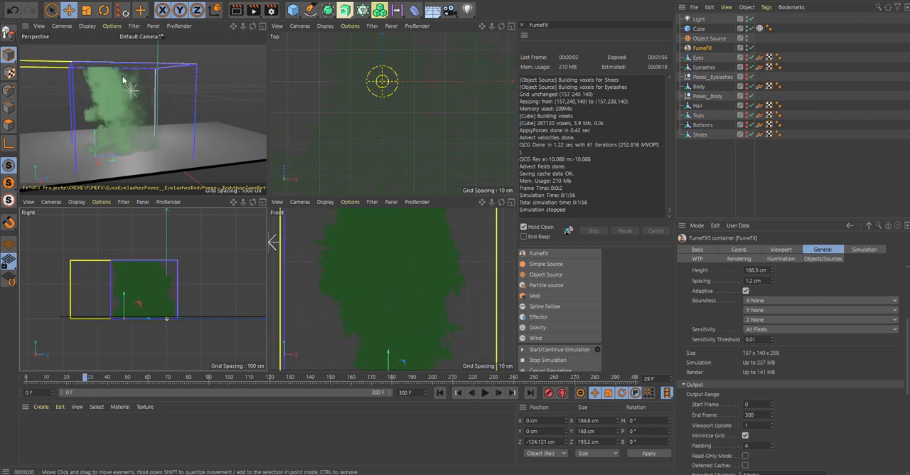
{"action": "middle_click", "coordinate": [123, 81]}
{"action": "left_click_drag", "start_coordinate": [305, 244], "coordinate": [366, 231], "text": "alt"}
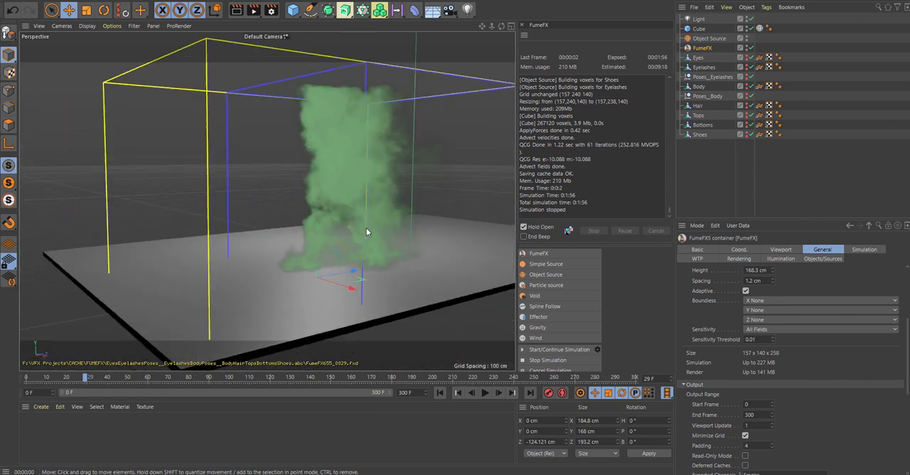
- Lower the container's smoke render opacity to 0.42
{"action": "left_click", "coordinate": [746, 260]}
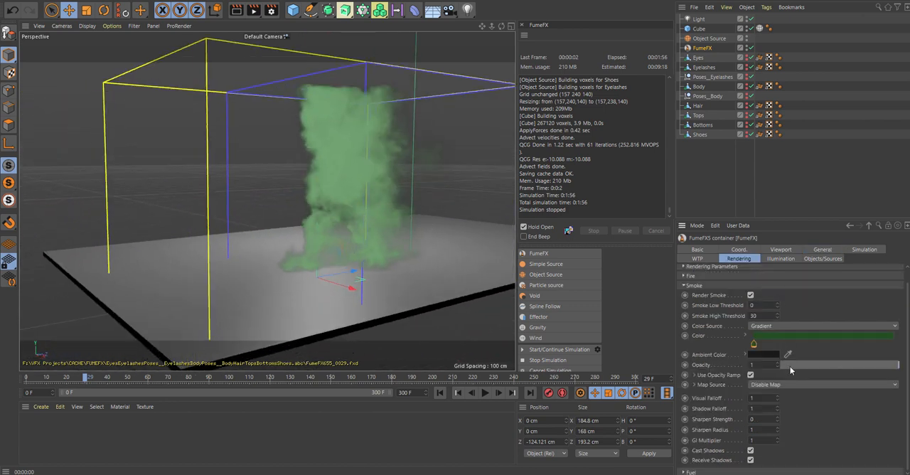
{"action": "left_click_drag", "start_coordinate": [777, 365], "coordinate": [777, 358]}
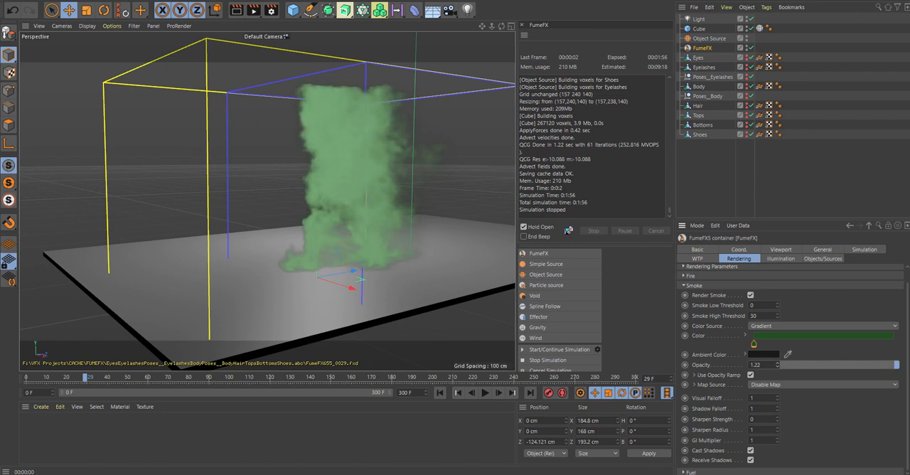
{"action": "left_click_drag", "start_coordinate": [777, 363], "coordinate": [777, 368]}
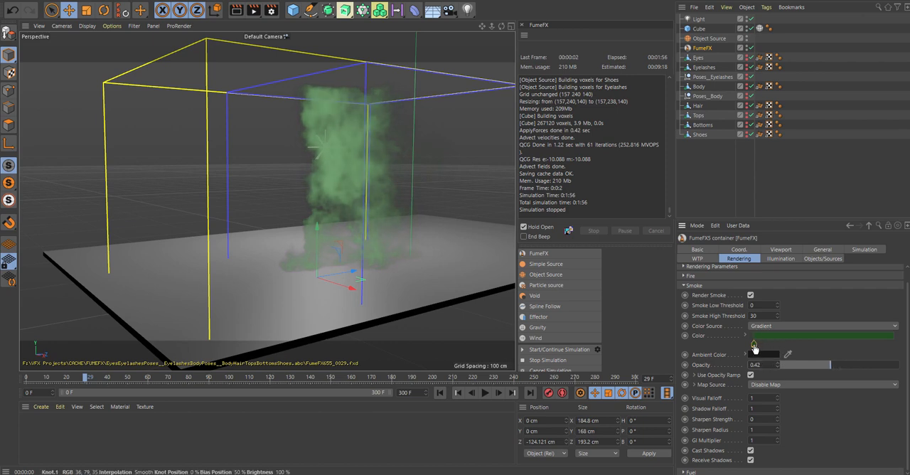
- Darken the smoke color gradient to a very dark green
{"action": "double_click", "coordinate": [753, 347]}
{"action": "left_click_drag", "start_coordinate": [774, 375], "coordinate": [713, 379]}
{"action": "left_click", "coordinate": [735, 392]}
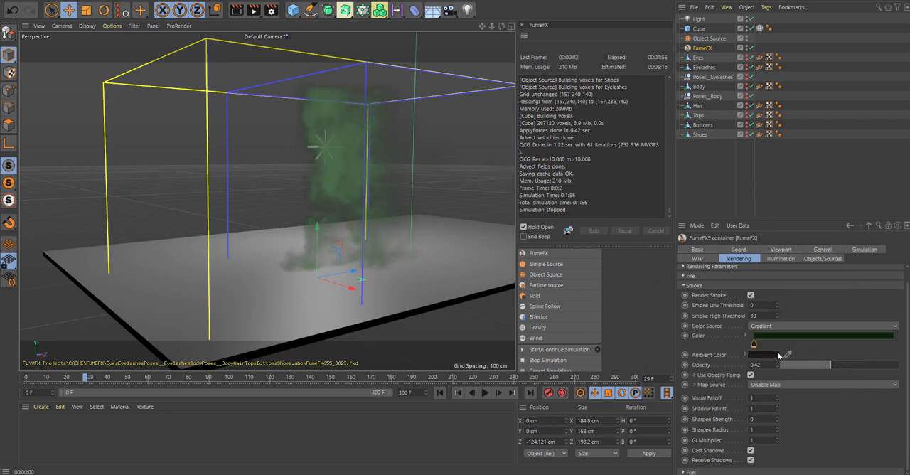
- Change the smoke color gradient to teal blue and render the active view
{"action": "double_click", "coordinate": [753, 343]}
{"action": "left_click_drag", "start_coordinate": [753, 355], "coordinate": [770, 384]}
{"action": "left_click", "coordinate": [736, 393]}
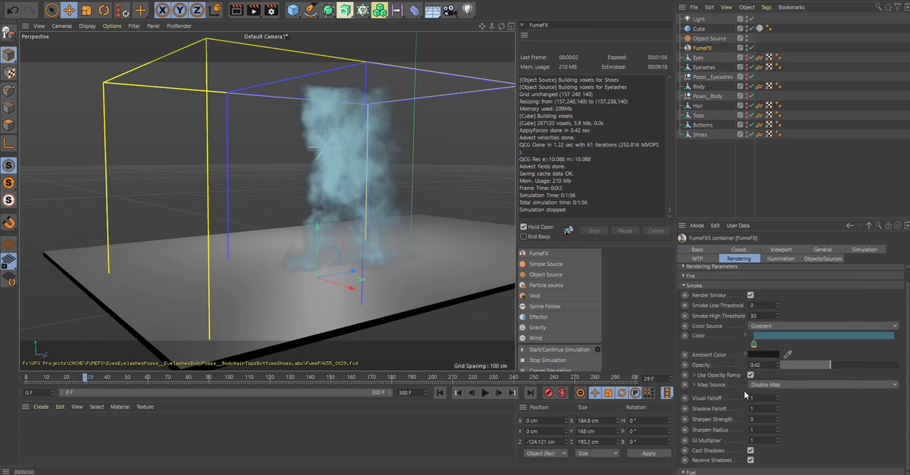
{"action": "key", "text": "ctrl+r"}
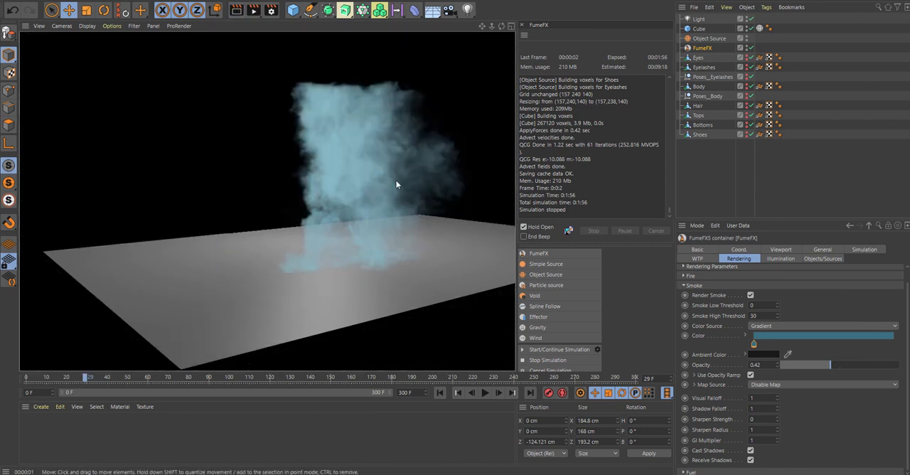
- Keyframe the Object Source as active at frame 40 and inactive at frame 42, and simulate the smoke up to frame 57
{"action": "scroll", "coordinate": [356, 227], "scroll_direction": "up", "scroll_amount": 2}
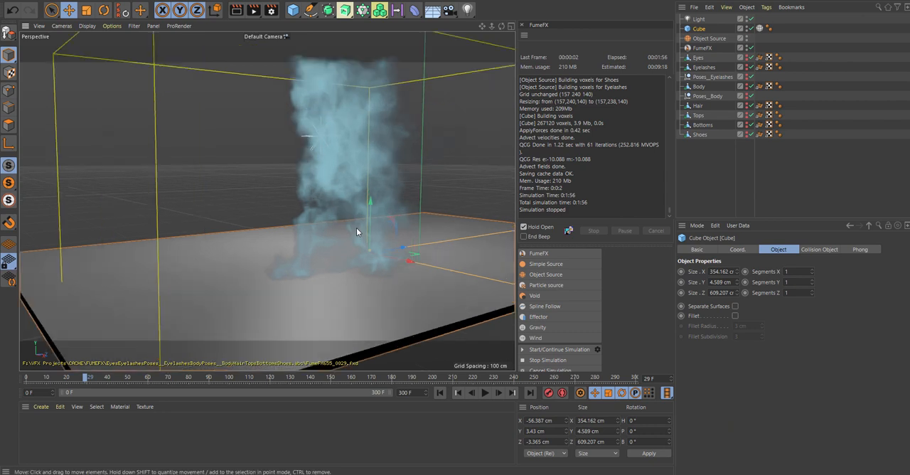
{"action": "left_click_drag", "start_coordinate": [85, 381], "coordinate": [113, 377]}
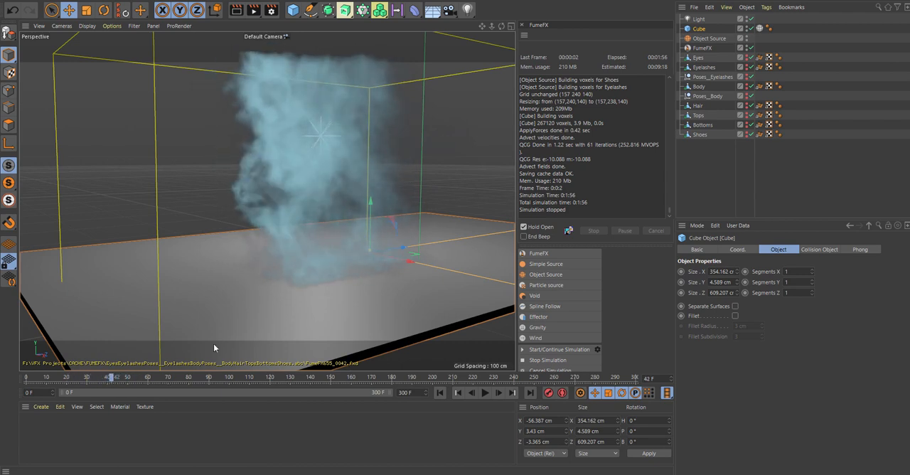
{"action": "left_click", "coordinate": [705, 39]}
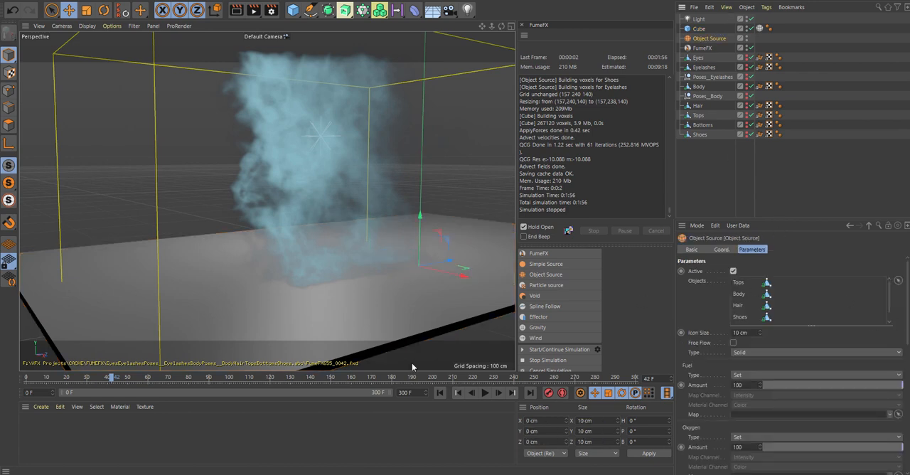
{"action": "left_click_drag", "start_coordinate": [111, 379], "coordinate": [107, 379]}
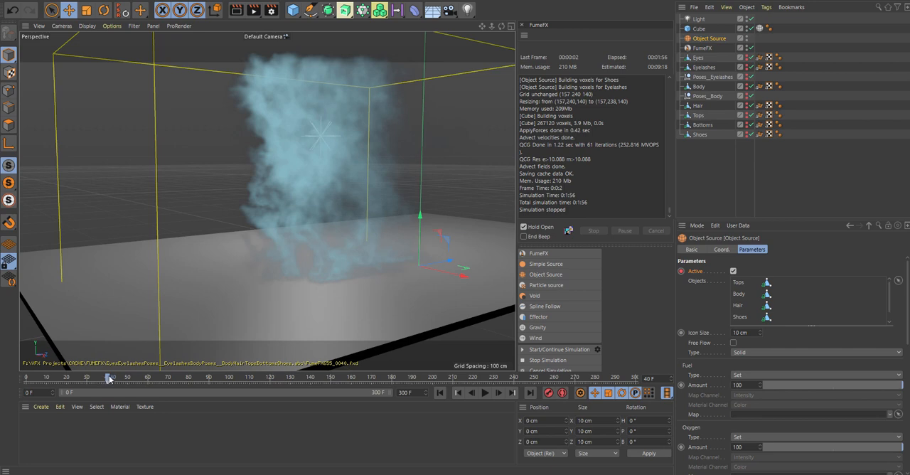
{"action": "left_click_drag", "start_coordinate": [111, 379], "coordinate": [205, 379]}
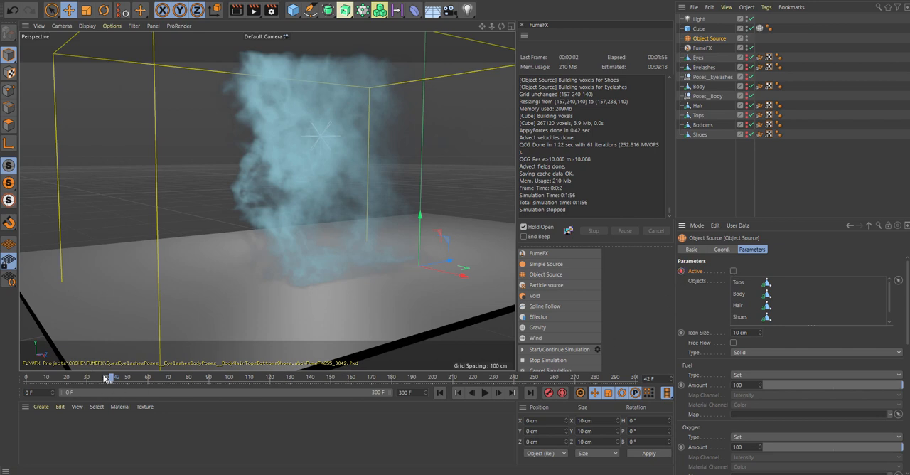
{"action": "mouse_move", "coordinate": [110, 379]}
{"action": "left_mouse_down"}
{"action": "mouse_move", "coordinate": [122, 381]}
{"action": "mouse_move", "coordinate": [80, 381]}
{"action": "mouse_move", "coordinate": [108, 378]}
{"action": "left_mouse_up"}
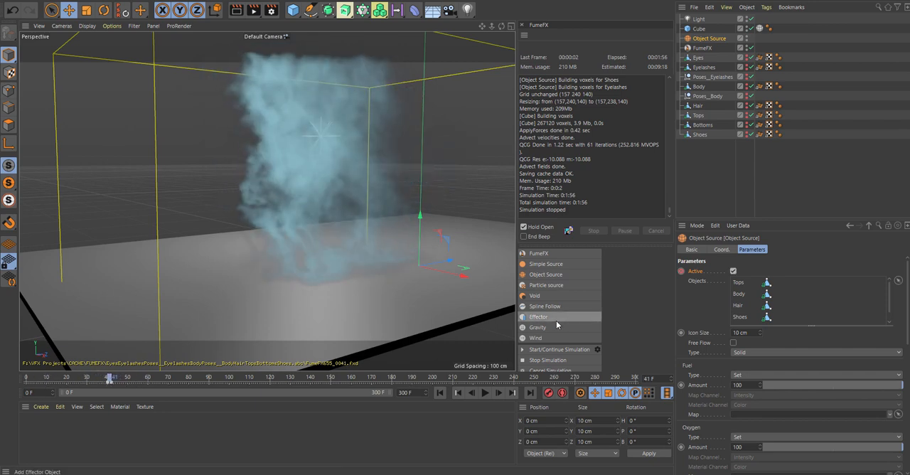
{"action": "left_click", "coordinate": [526, 349]}
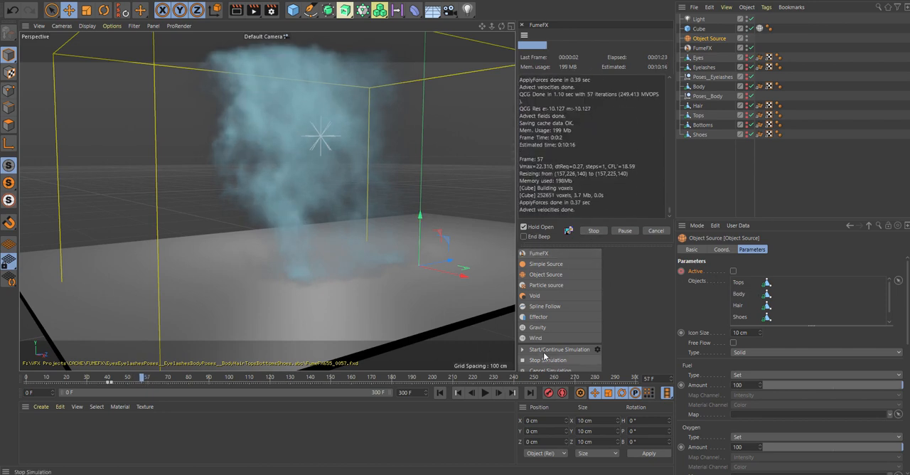
{"action": "left_click", "coordinate": [547, 360]}
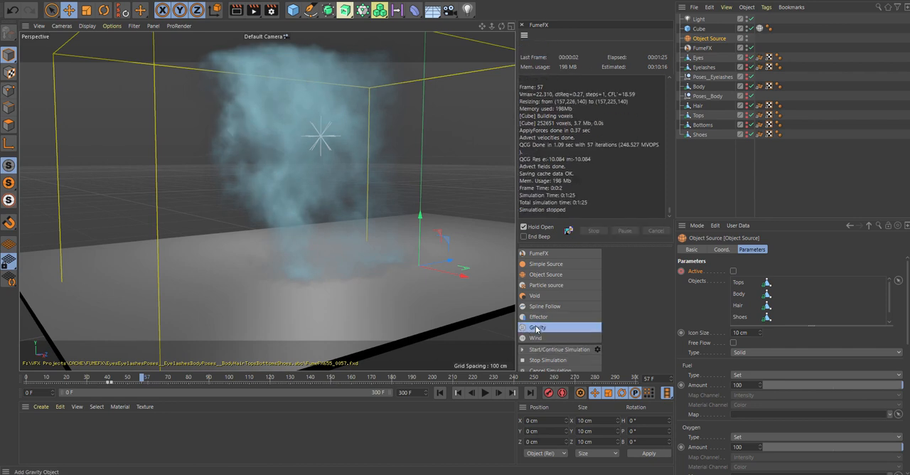
- Create a FumeFX Gravity object, include it in the container's object list and review its type options
{"action": "left_click", "coordinate": [536, 328]}
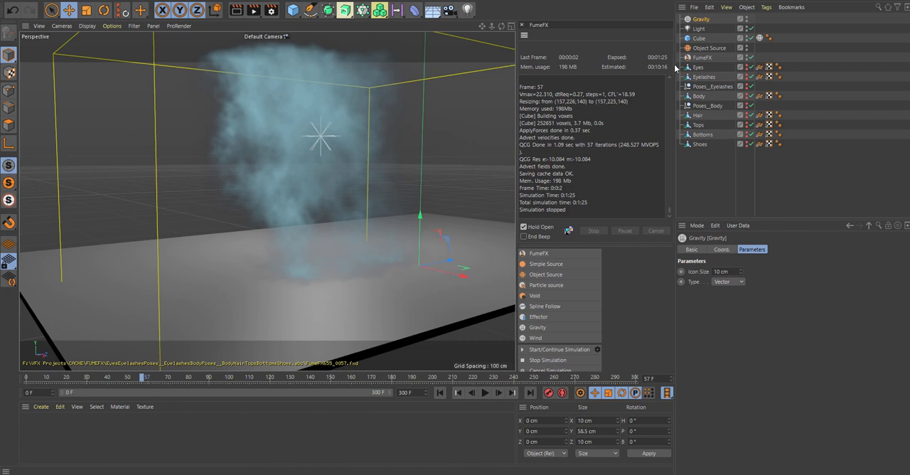
{"action": "left_click", "coordinate": [702, 56]}
{"action": "left_click", "coordinate": [816, 259]}
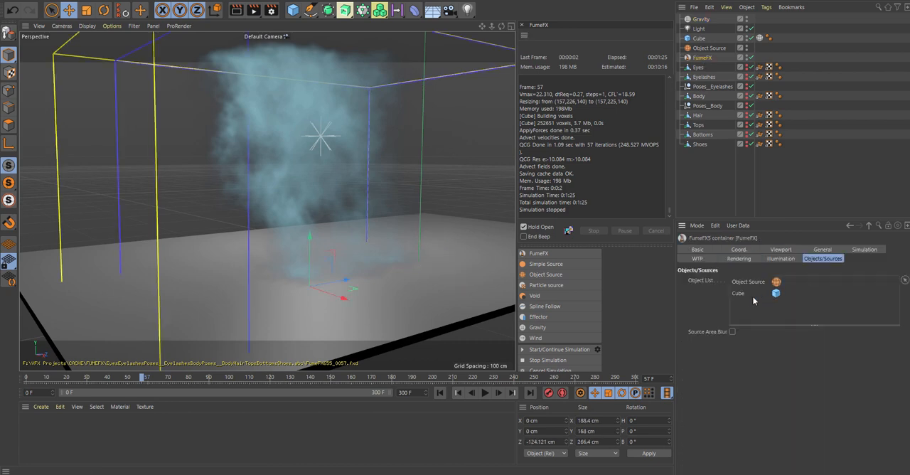
{"action": "left_click_drag", "start_coordinate": [702, 20], "coordinate": [740, 307]}
{"action": "left_click", "coordinate": [700, 19]}
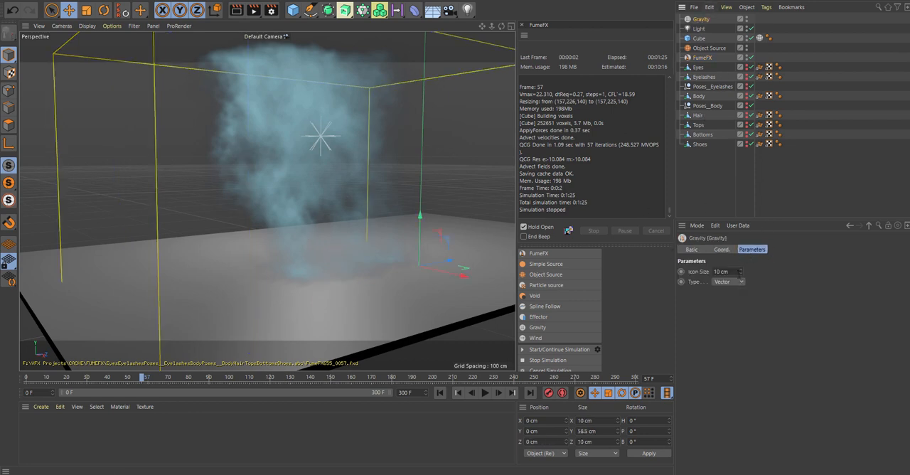
{"action": "left_click", "coordinate": [739, 281]}
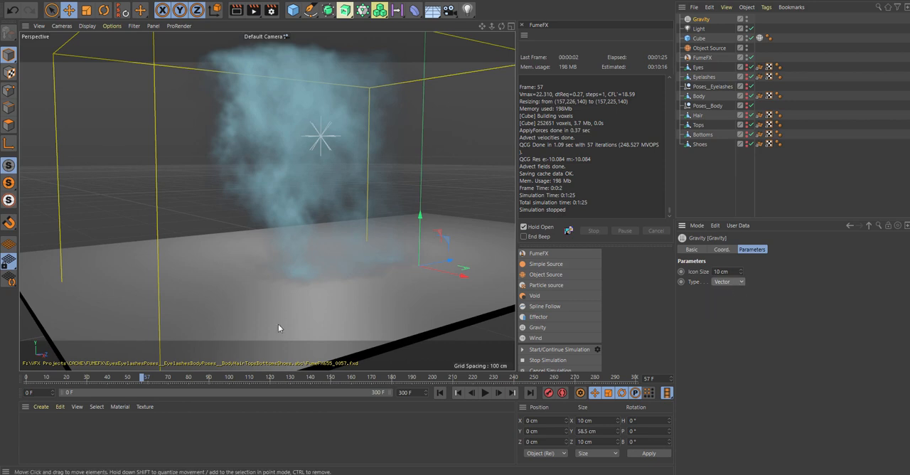
- Keyframe the container's simulation gravity at 1 on frame 42 and -4 on frame 45, and restart the simulation from frame 0
{"action": "left_click_drag", "start_coordinate": [143, 379], "coordinate": [110, 378]}
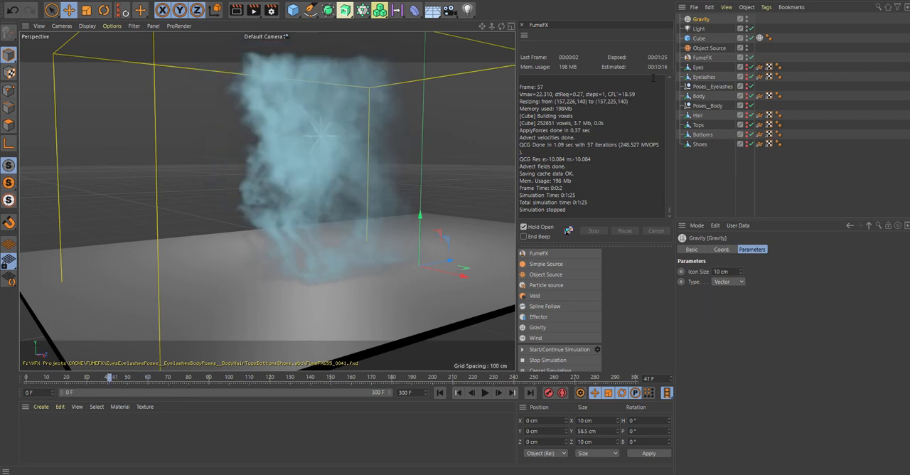
{"action": "left_click", "coordinate": [703, 59]}
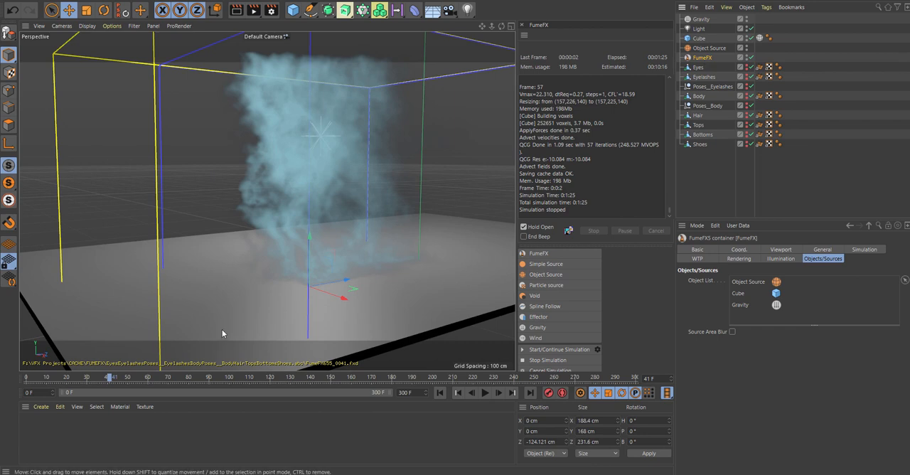
{"action": "mouse_move", "coordinate": [111, 375]}
{"action": "left_mouse_down"}
{"action": "mouse_move", "coordinate": [61, 376]}
{"action": "mouse_move", "coordinate": [109, 377]}
{"action": "left_mouse_up"}
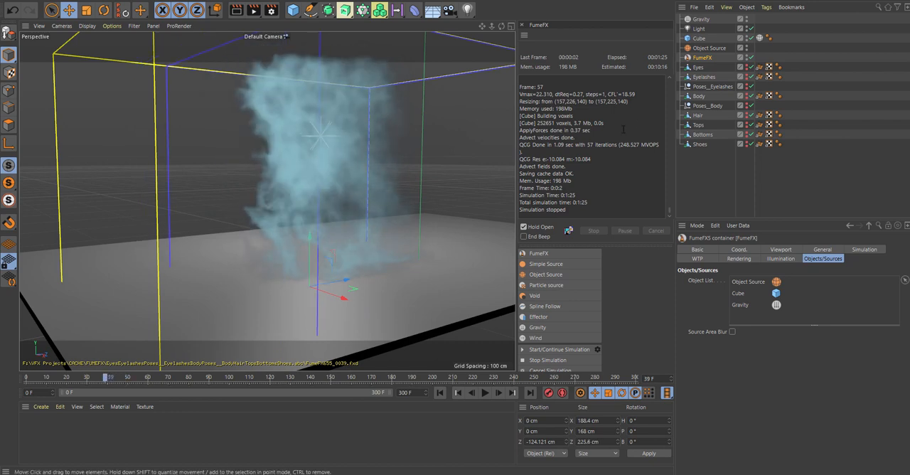
{"action": "left_click", "coordinate": [861, 251]}
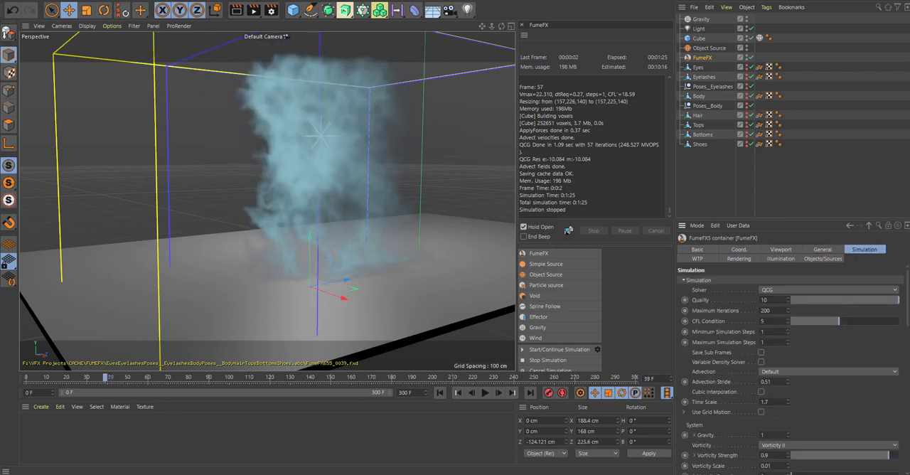
{"action": "left_click_drag", "start_coordinate": [906, 315], "coordinate": [906, 341]}
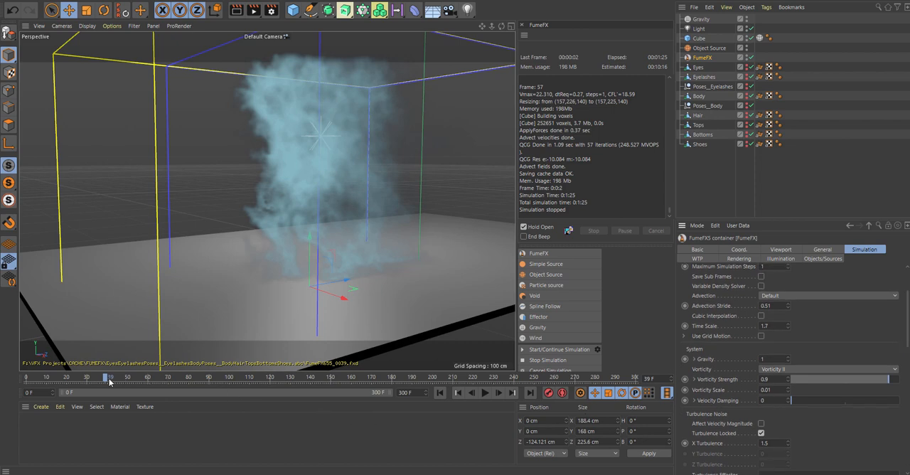
{"action": "left_click_drag", "start_coordinate": [108, 378], "coordinate": [111, 378]}
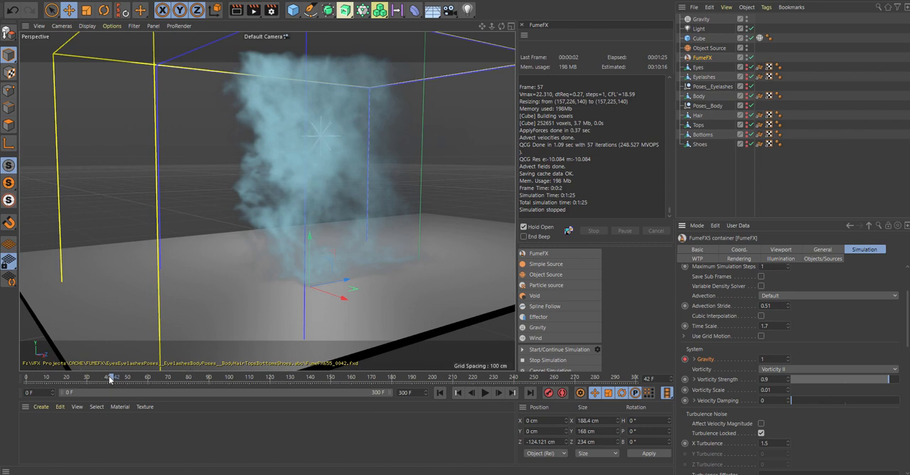
{"action": "left_click_drag", "start_coordinate": [111, 378], "coordinate": [117, 379]}
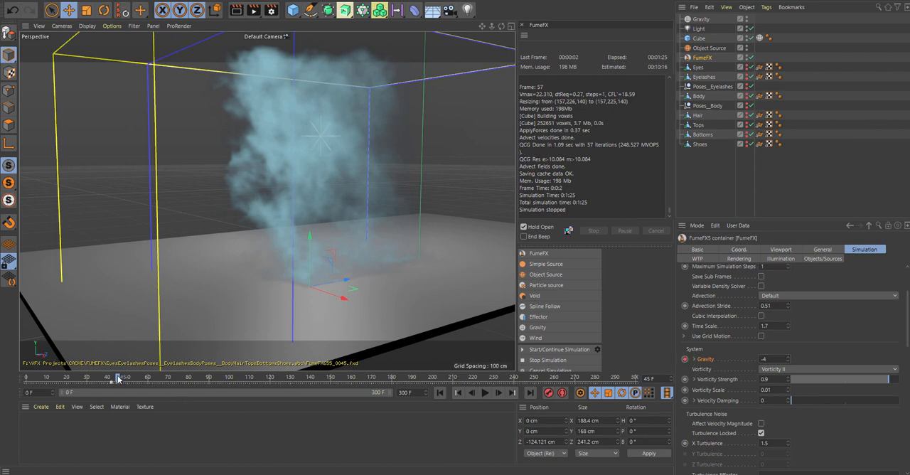
{"action": "left_click_drag", "start_coordinate": [119, 379], "coordinate": [27, 382]}
{"action": "left_click", "coordinate": [526, 351]}
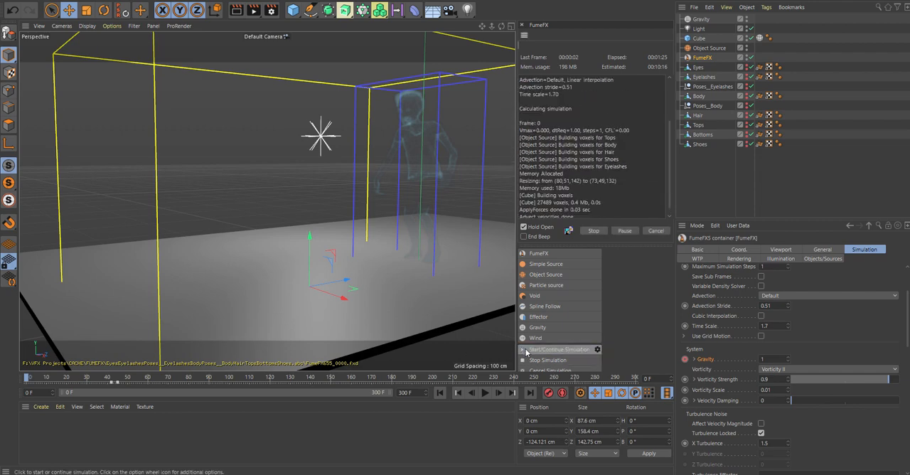